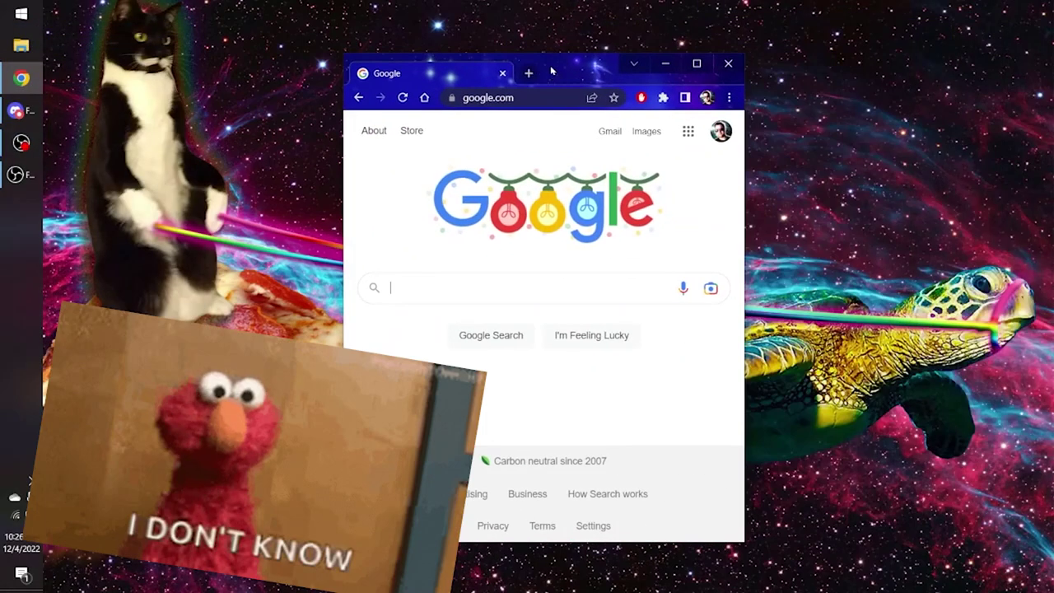
Search 'qflipper' in maximized Chrome to reach the flipperzero.one/update page
double_click(552, 71)
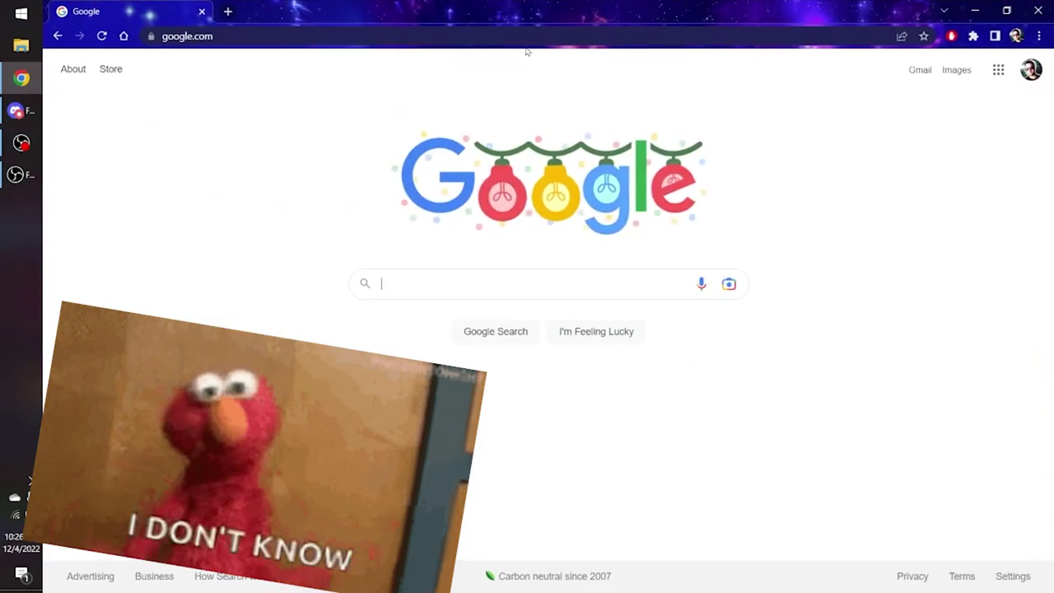
click(512, 35)
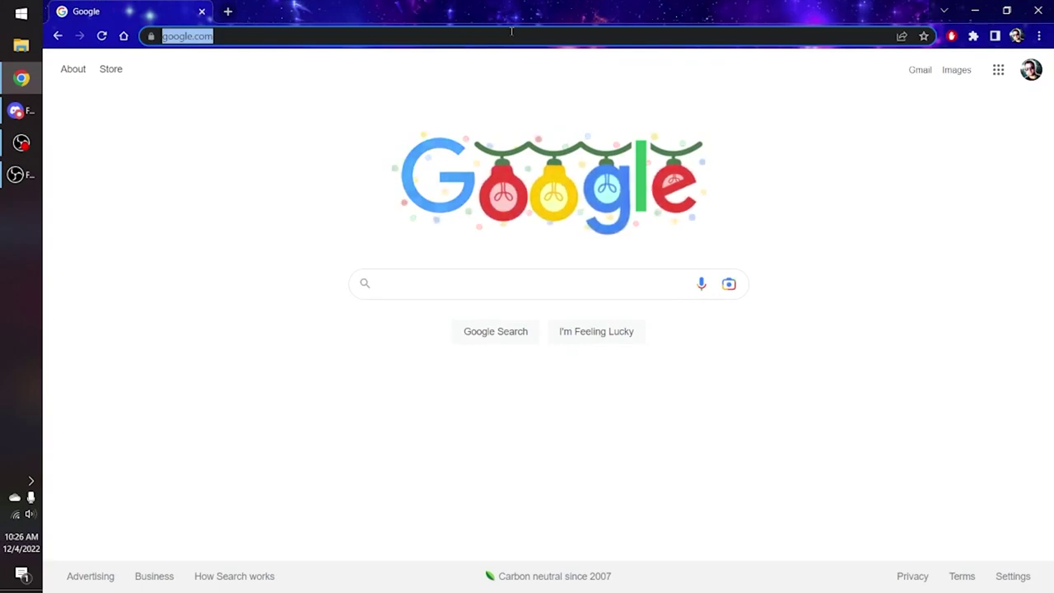
text(qflipper)
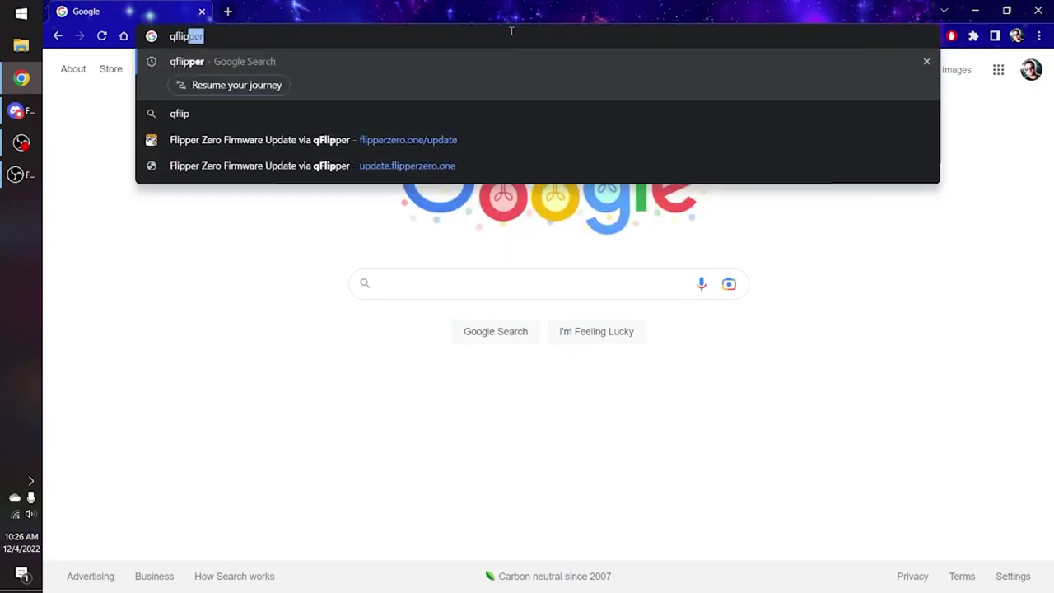
key(Return)
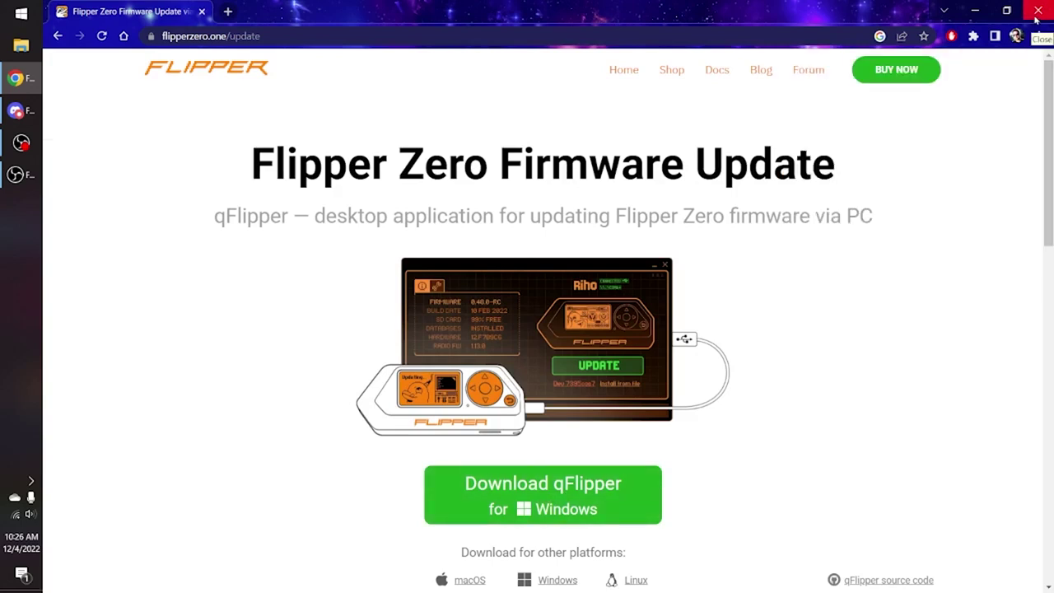
Close Chrome
click(1038, 12)
Launch qFlipper and install firmware release 0.72.1 on the connected Flipper Zero
key(super)
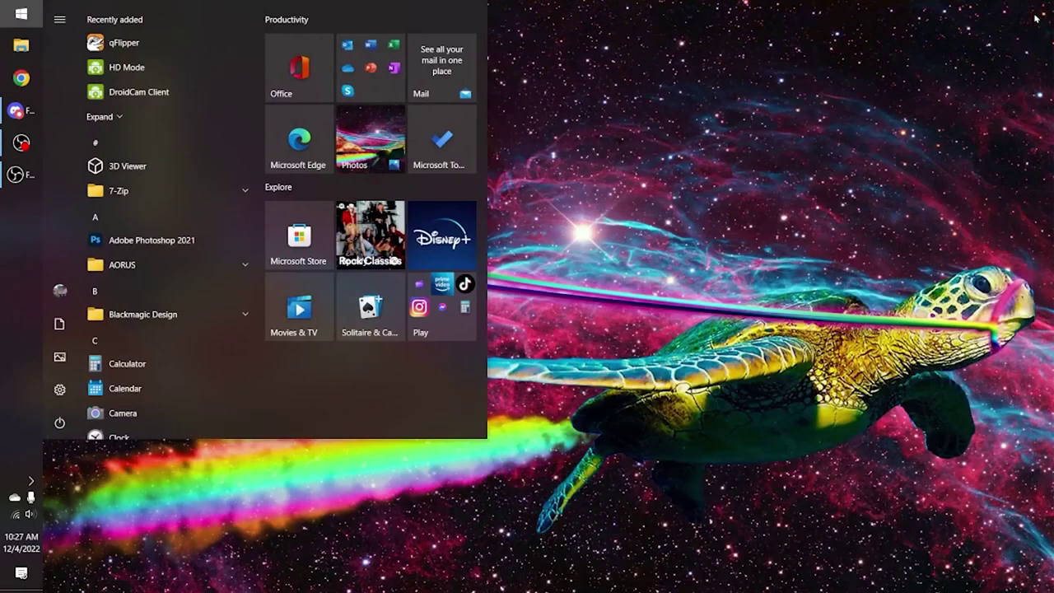
click(123, 43)
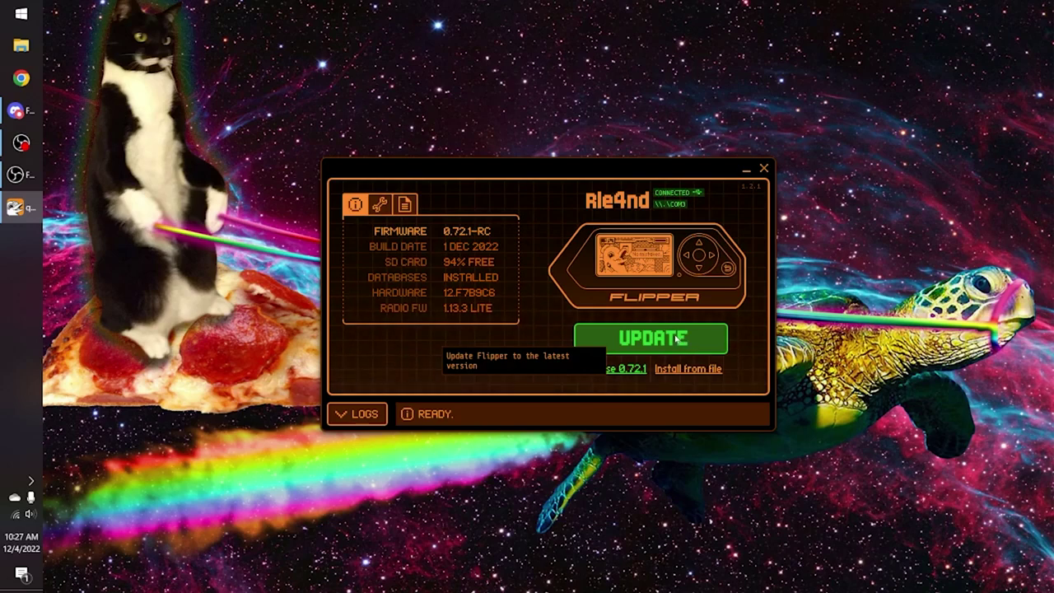
click(677, 338)
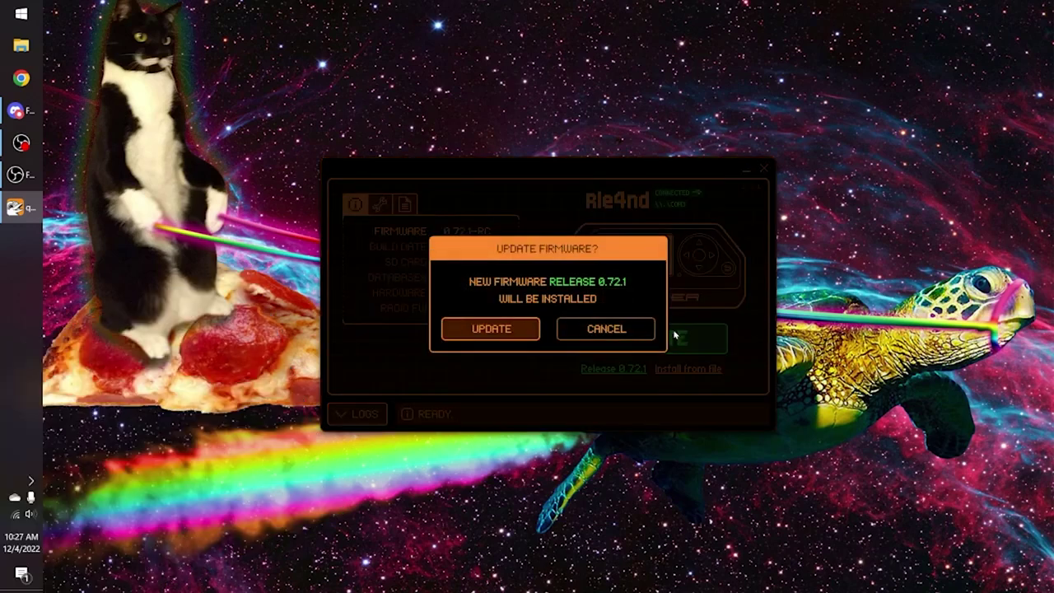
click(492, 330)
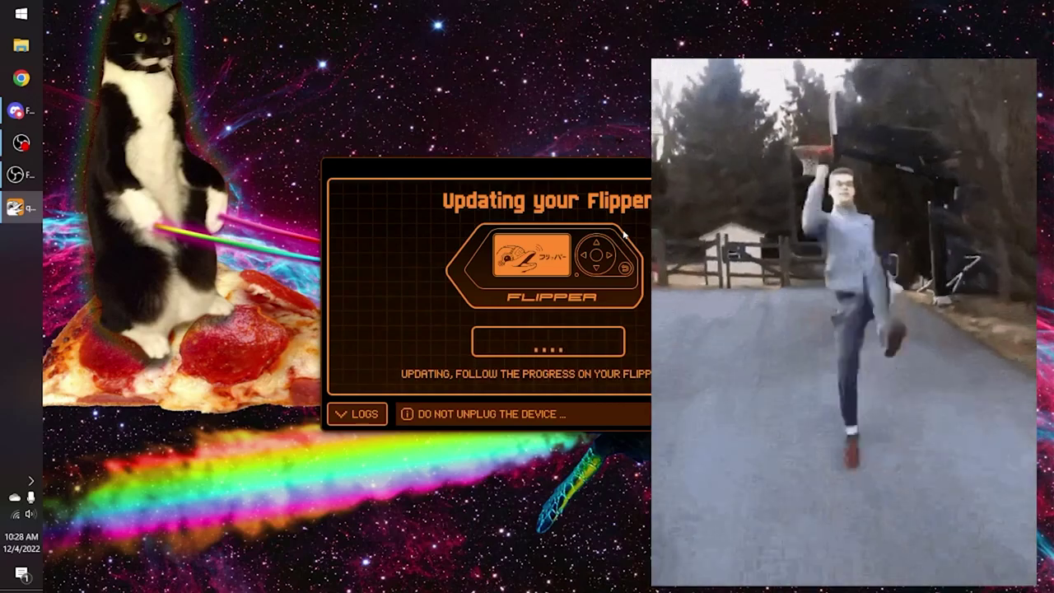
mouse_move(483, 168)
mouse_down()
mouse_move(483, 43)
mouse_move(586, 155)
mouse_move(545, 152)
mouse_up()
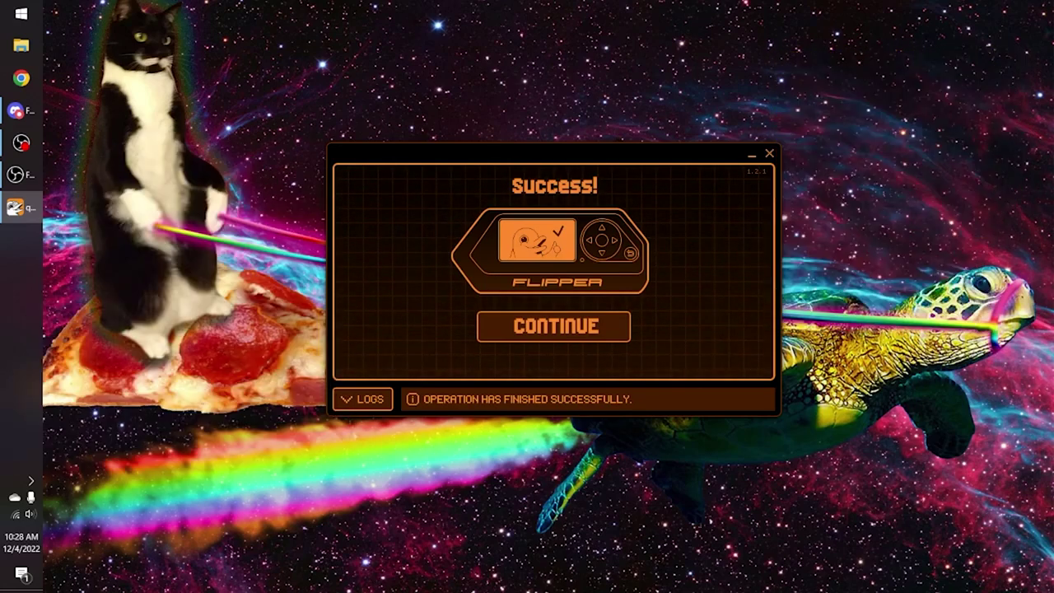
Dismiss the success screen and review the firmware update channels in device settings
click(554, 326)
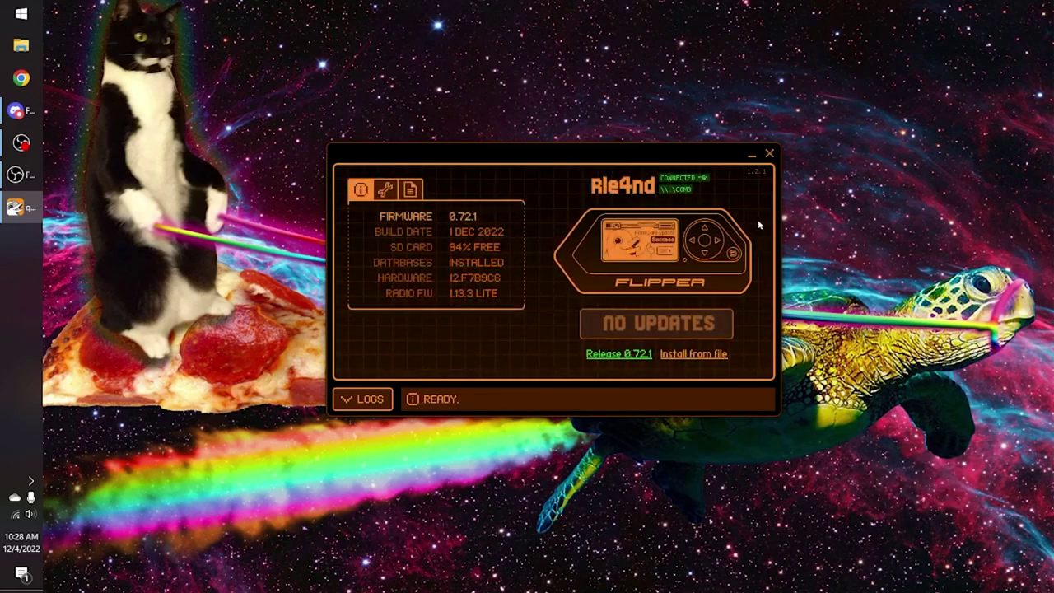
click(387, 191)
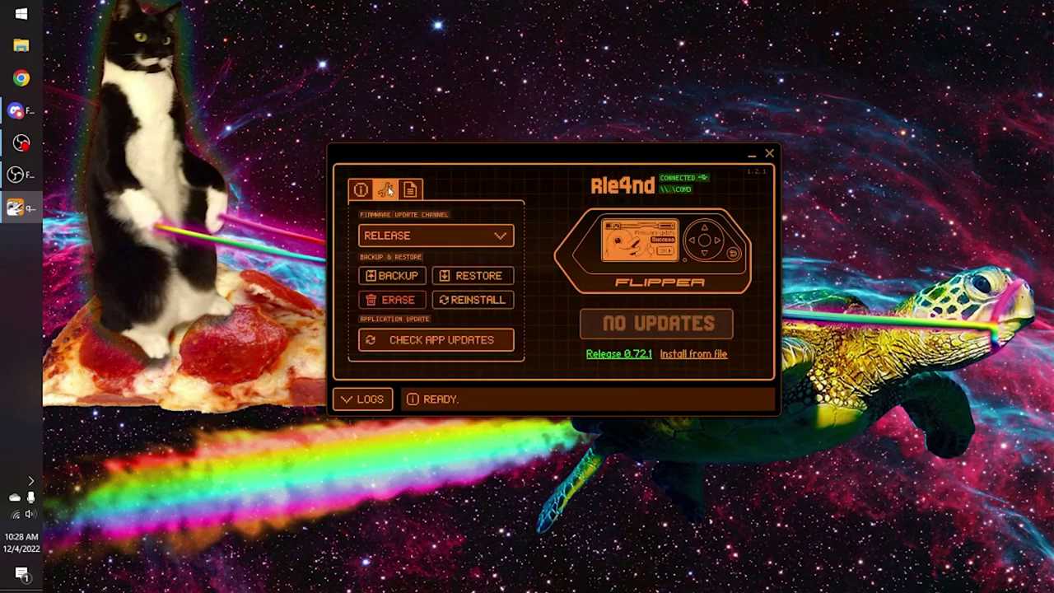
click(437, 235)
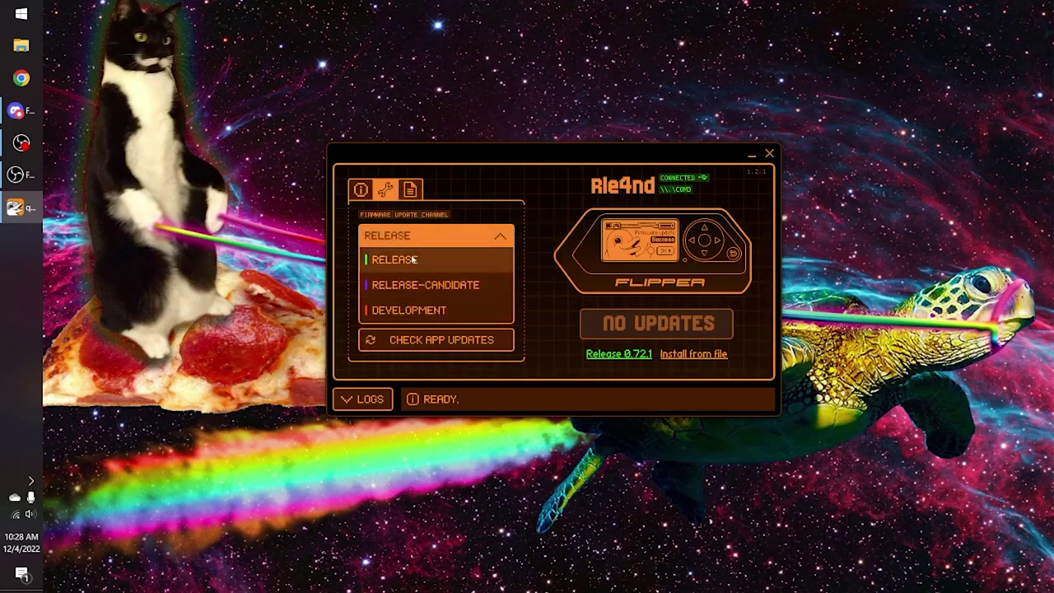
mouse_move(409, 310)
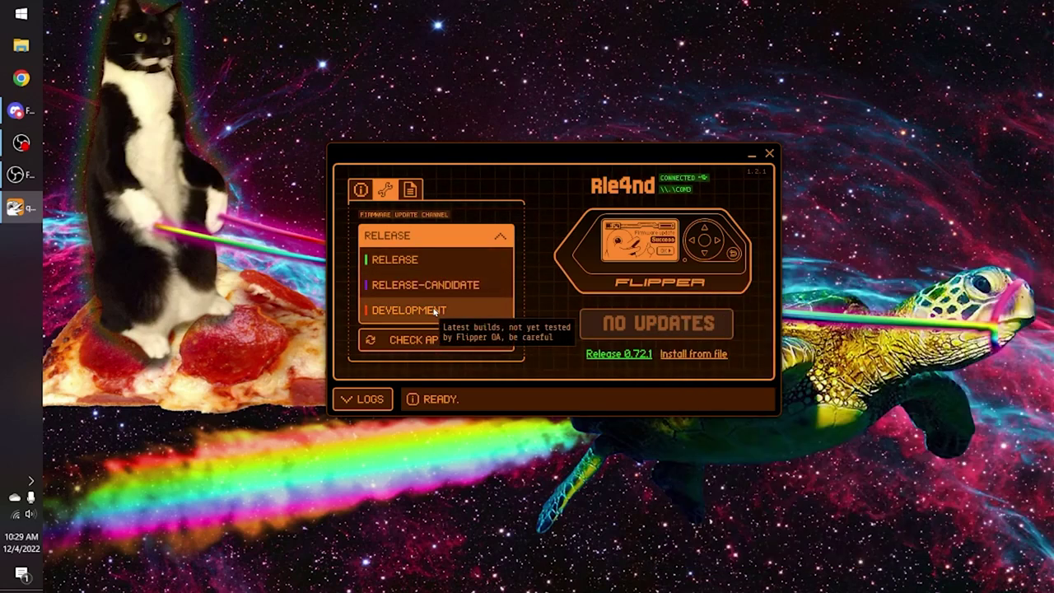
click(359, 192)
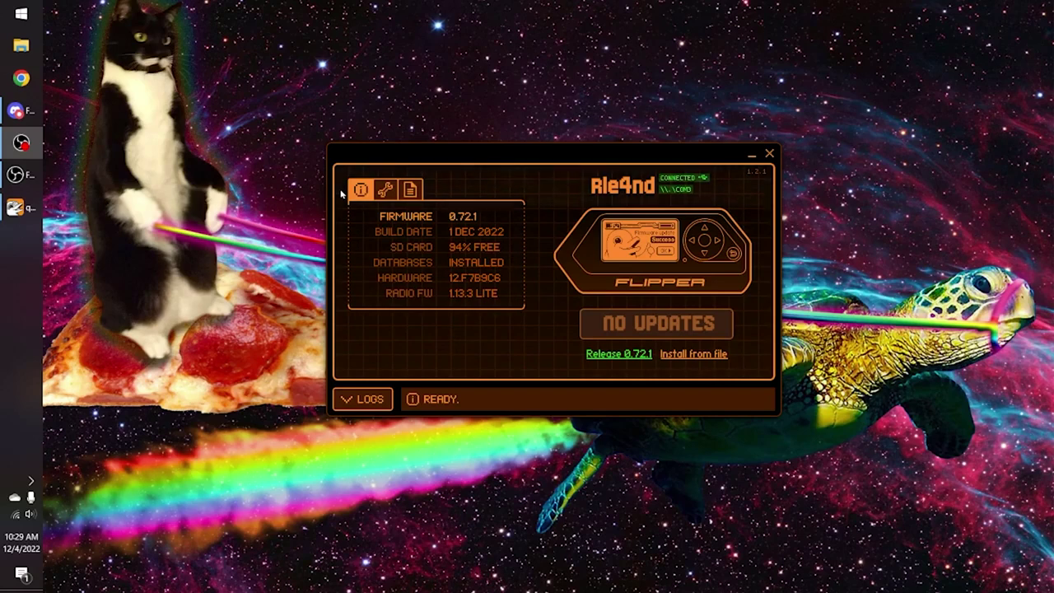
Show the Flipper's file manager with Internal Flash and SD Card, then reopen Chrome
click(411, 191)
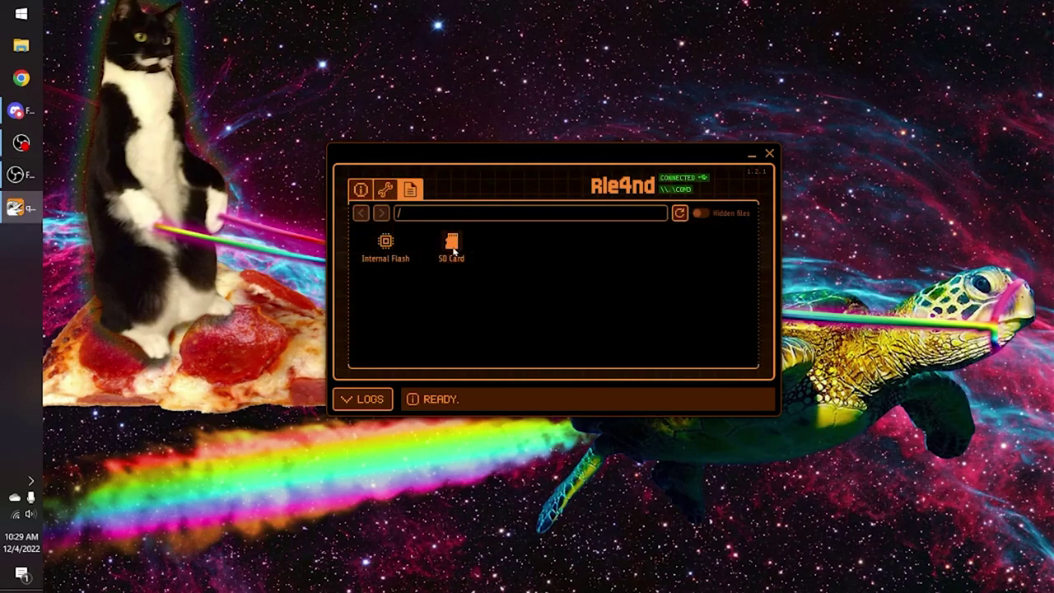
click(21, 78)
click(439, 36)
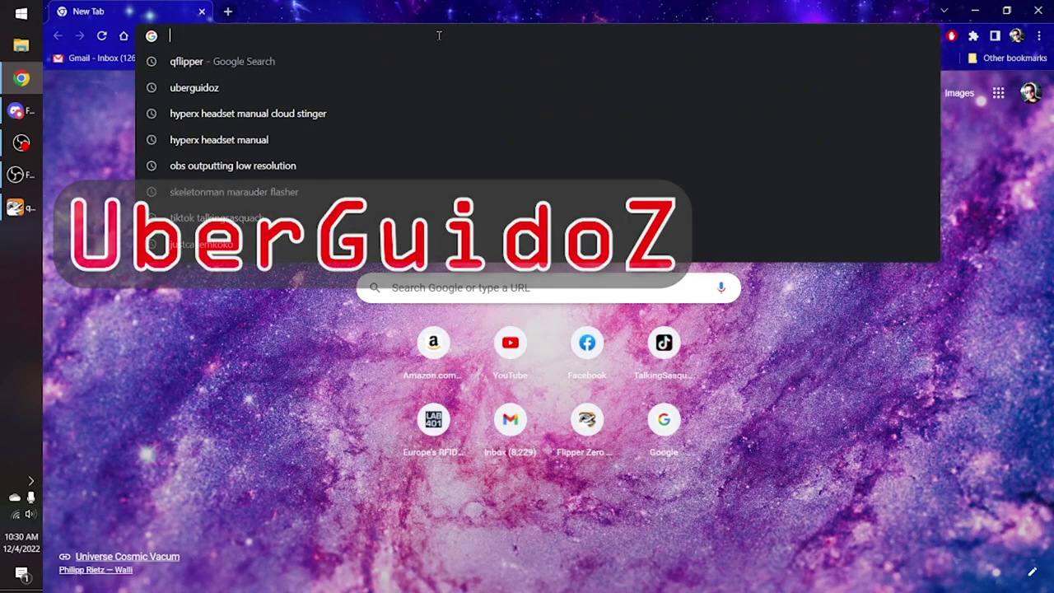
text(ubere)
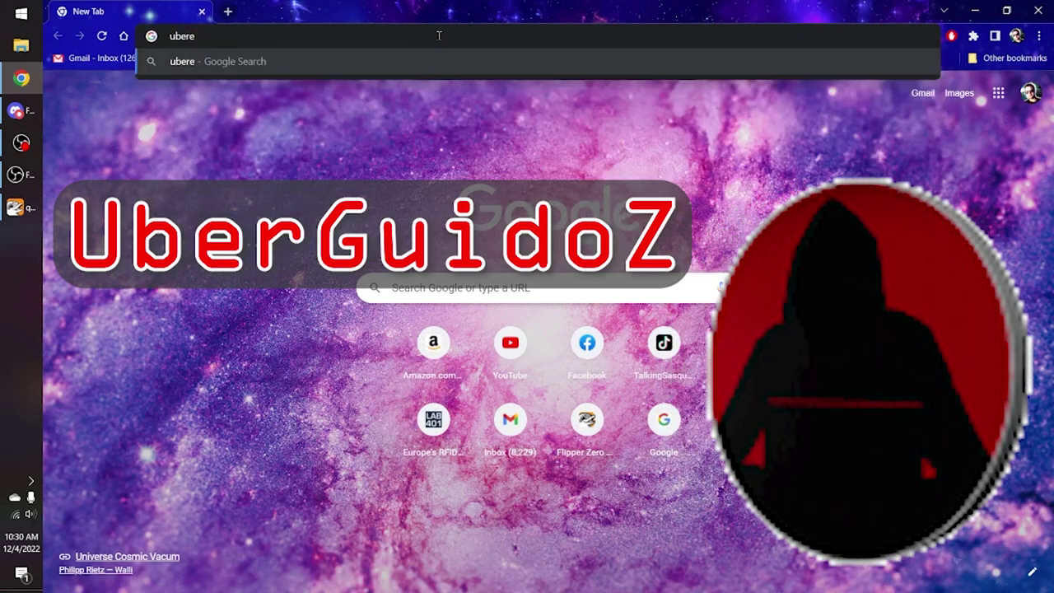
Search 'uberguidoz' and open UberGuidoZ's Flipper repository on GitHub
key(BackSpace)
key(BackSpace)
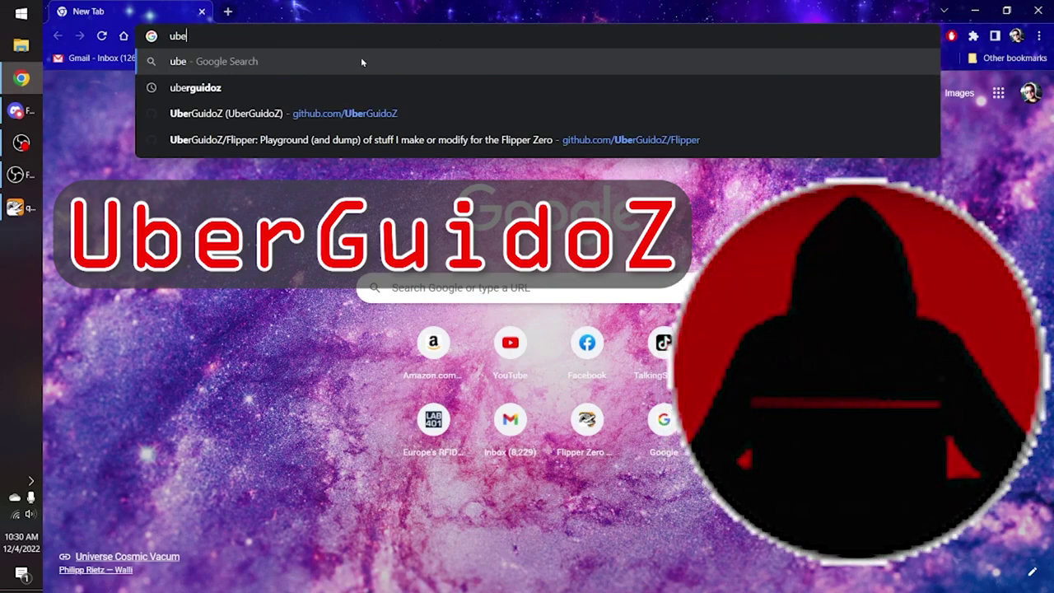
key(Down)
key(Return)
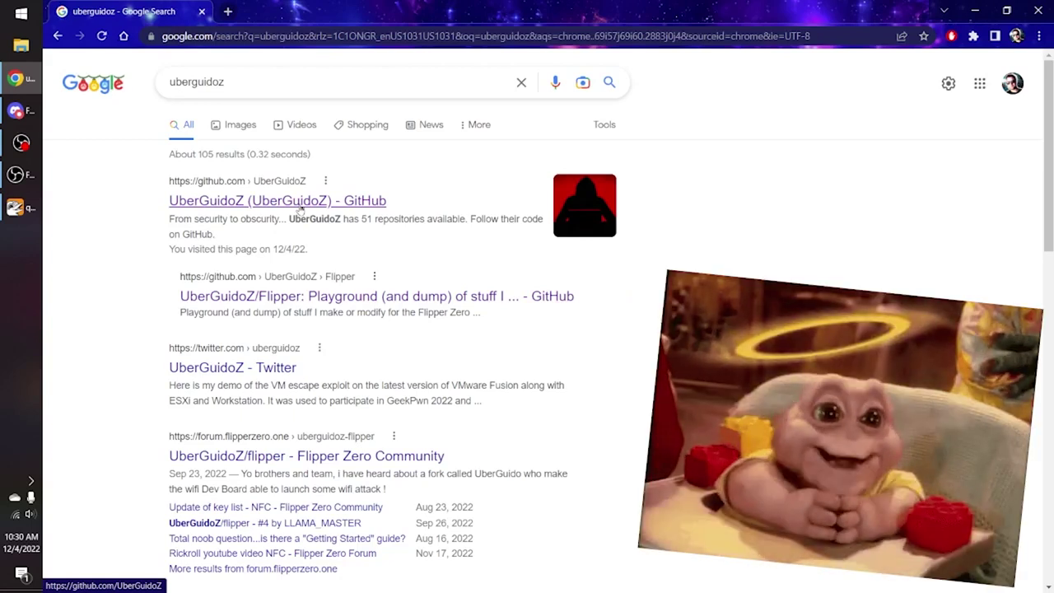
click(300, 203)
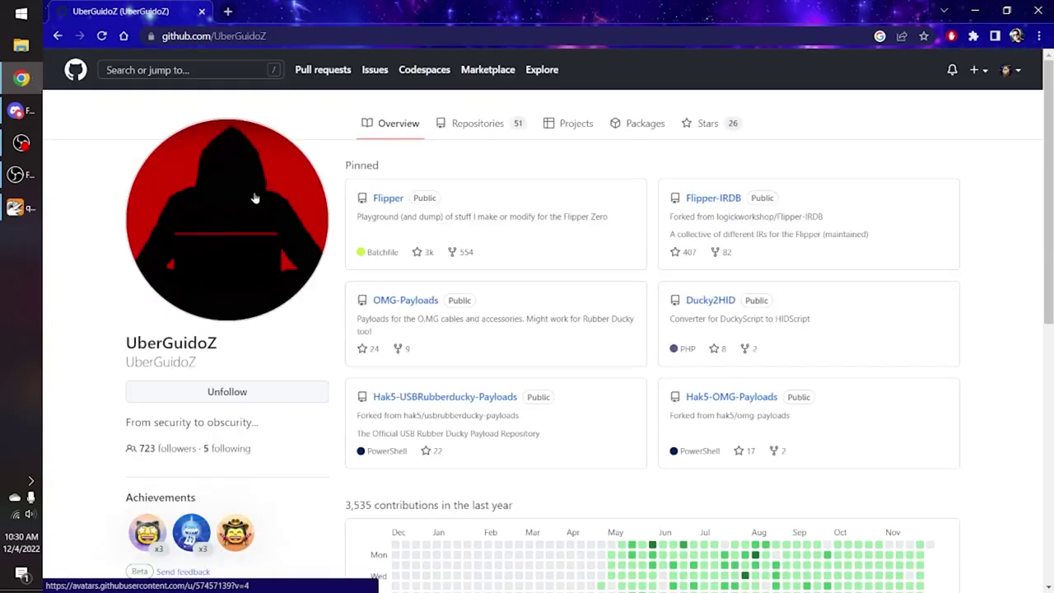
click(388, 198)
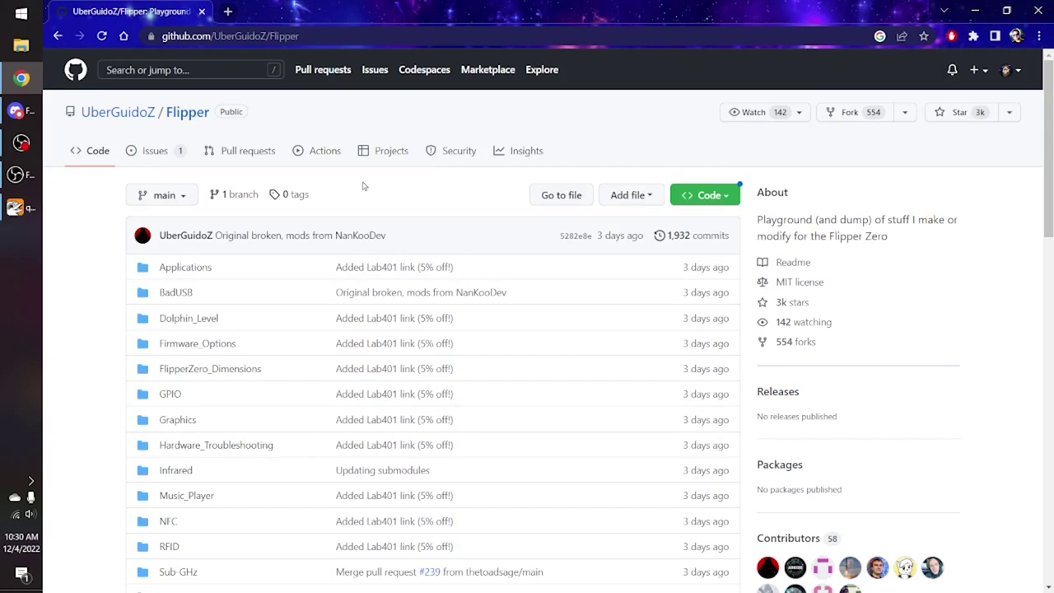
scroll(329, 194, down, 2)
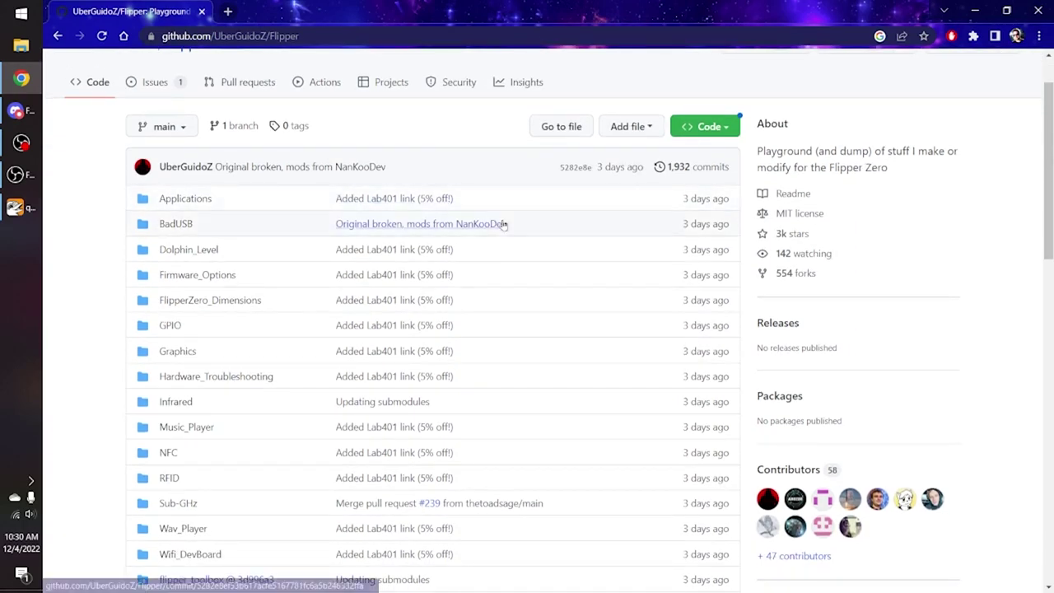
scroll(503, 224, down, 2)
scroll(503, 224, down, 2)
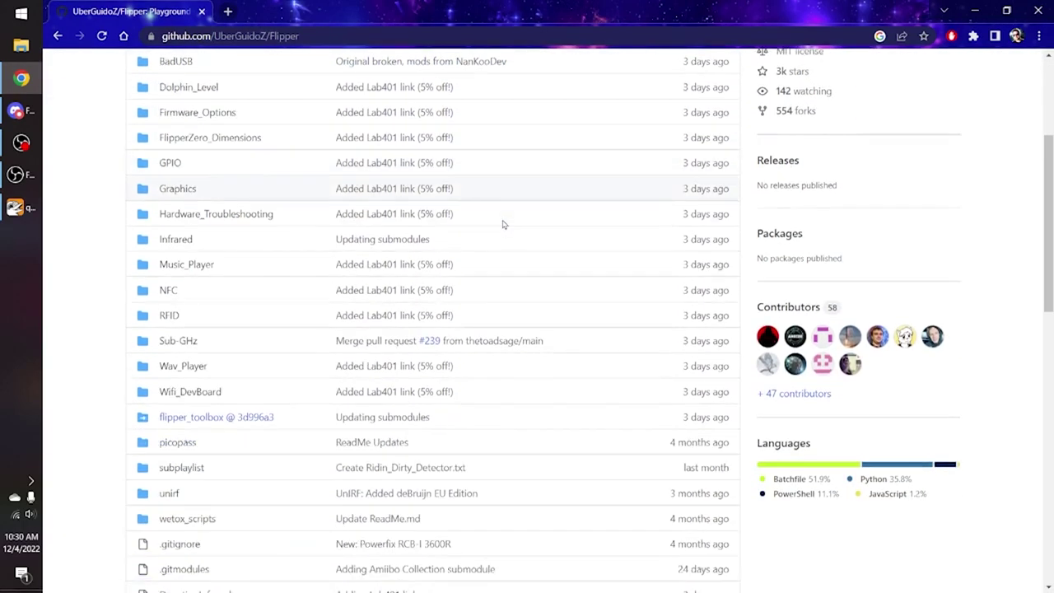
scroll(503, 224, down, 2)
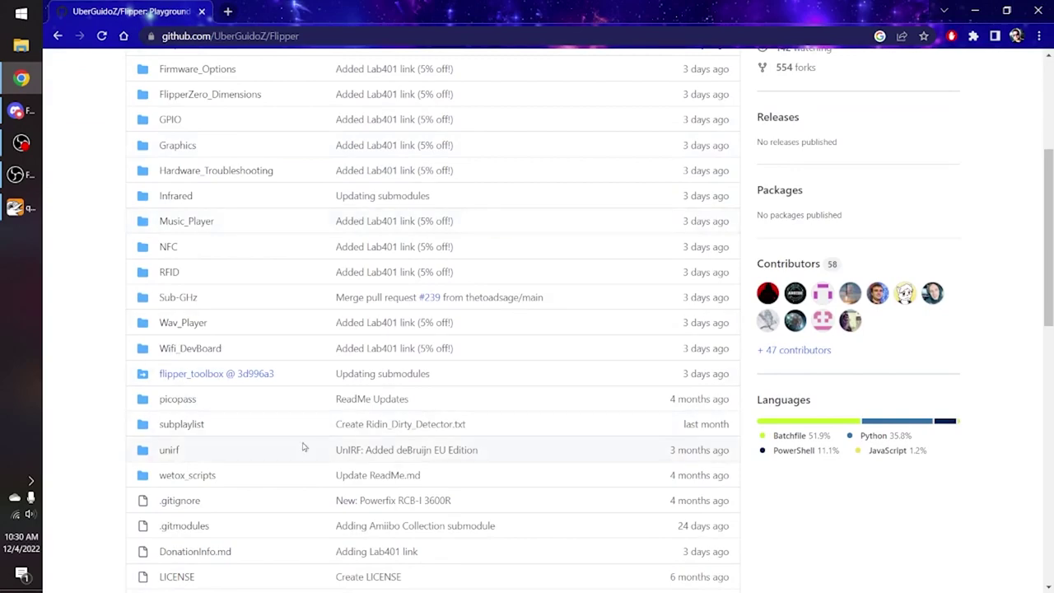
Peek into the Graphics folder, then download the repository as Flipper-main.zip
click(177, 145)
scroll(314, 301, down, 3)
scroll(314, 302, down, 3)
scroll(314, 302, up, 3)
key(alt+Left)
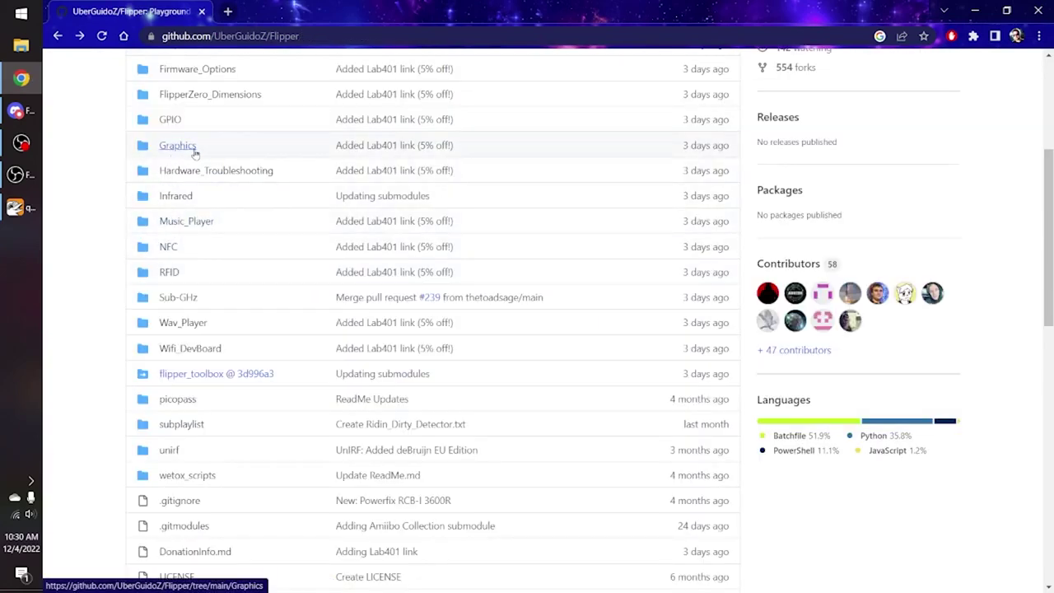
scroll(576, 206, up, 3)
scroll(694, 191, up, 2)
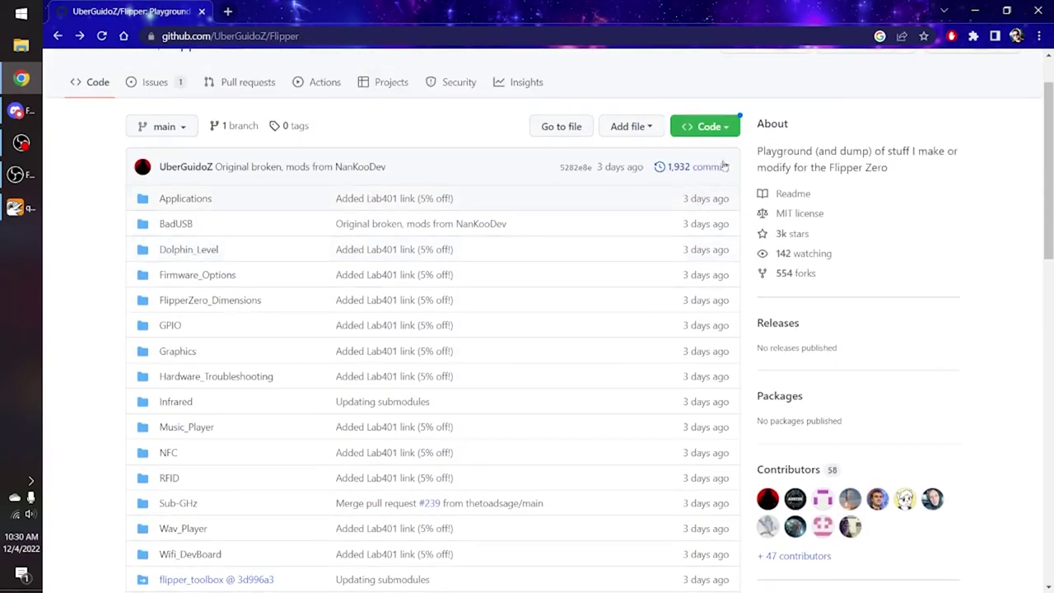
click(707, 126)
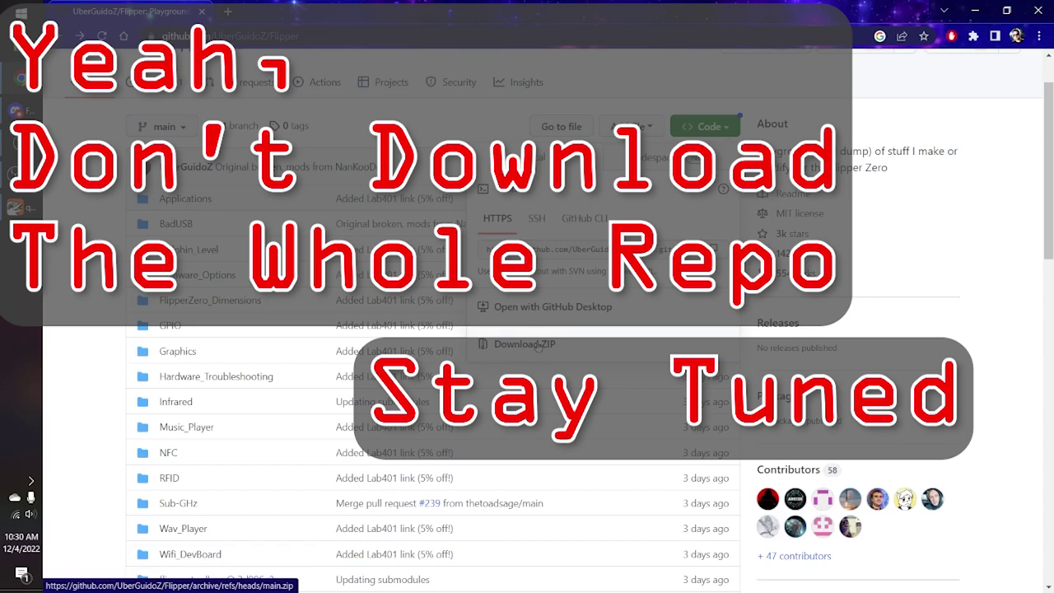
click(524, 343)
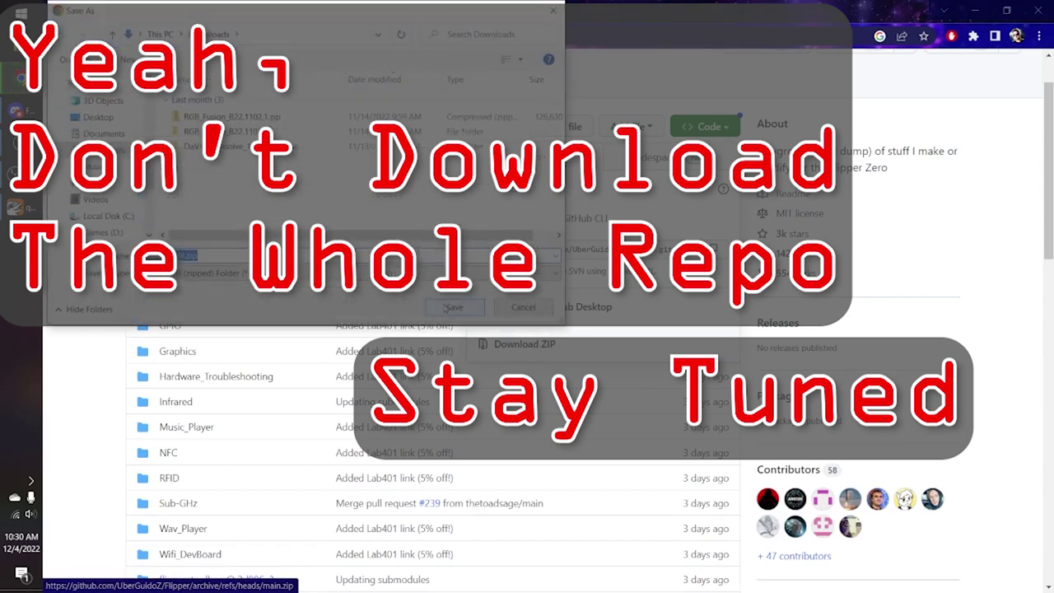
click(453, 307)
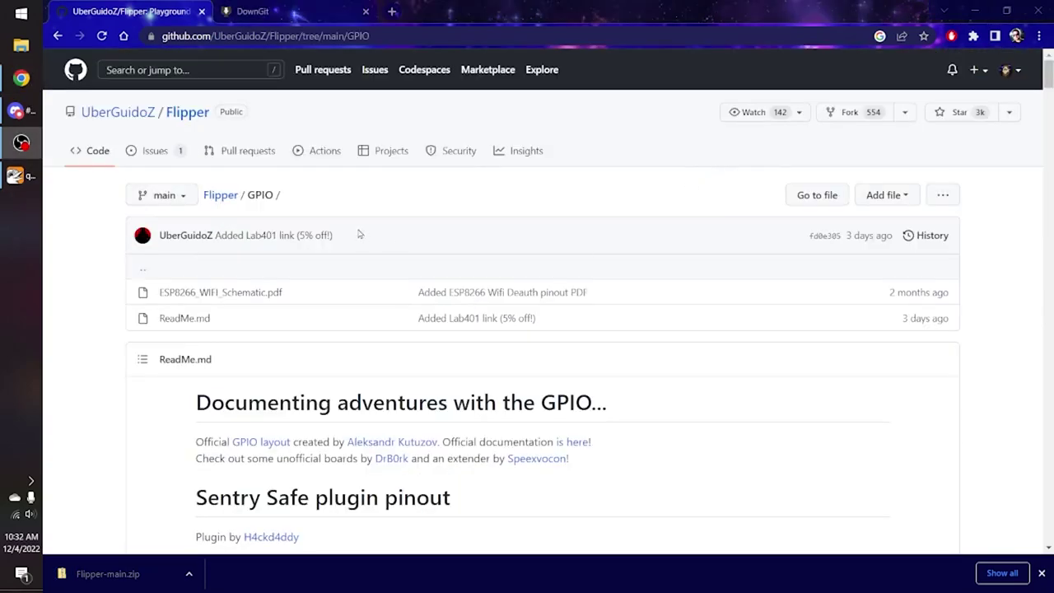
Navigate back to the Flipper repository and open its BadUSB folder
click(251, 11)
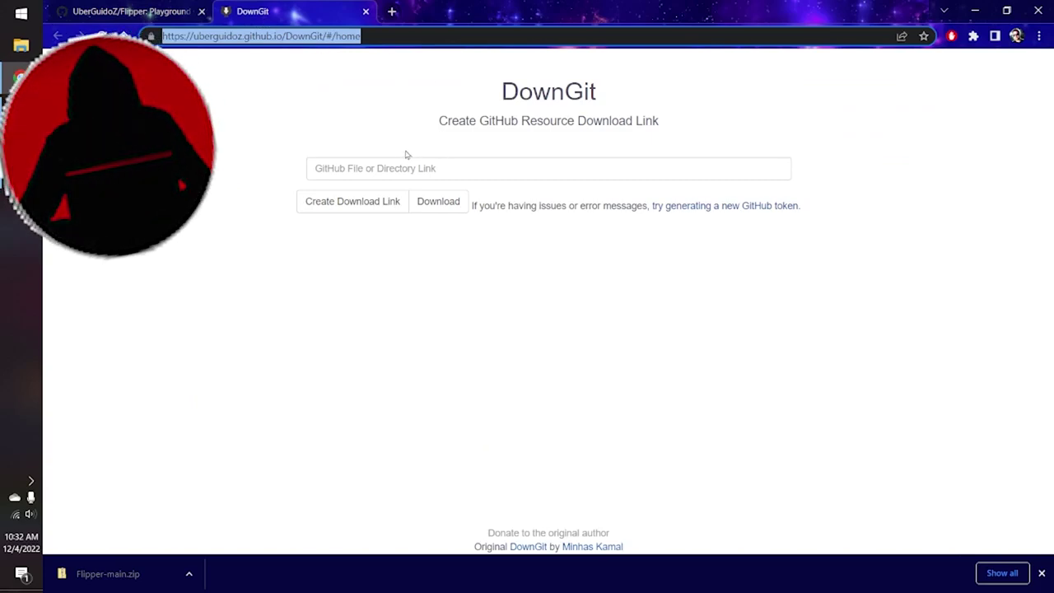
click(132, 11)
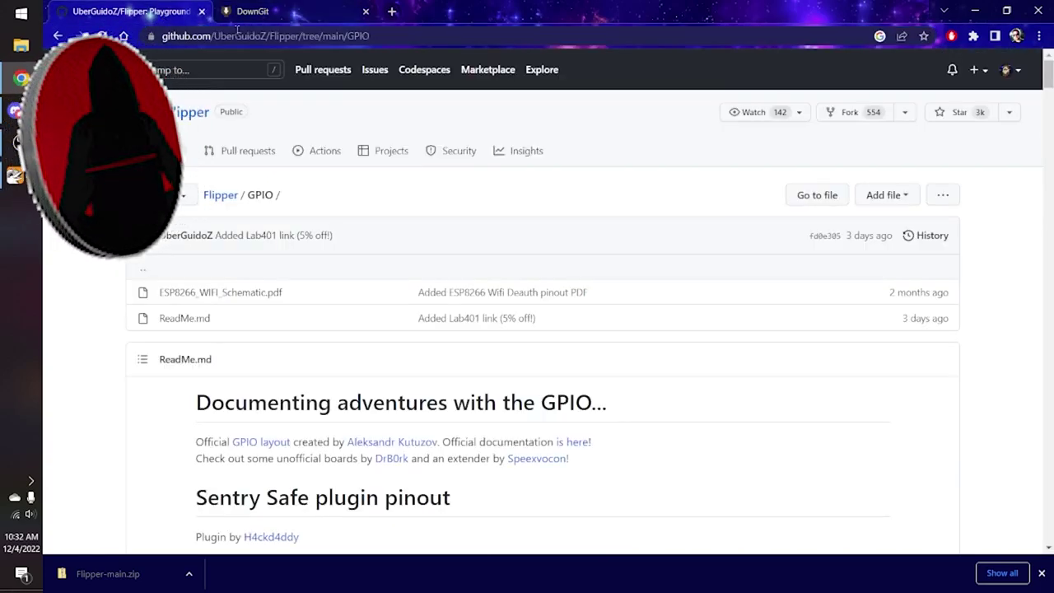
click(325, 36)
scroll(379, 198, down, 5)
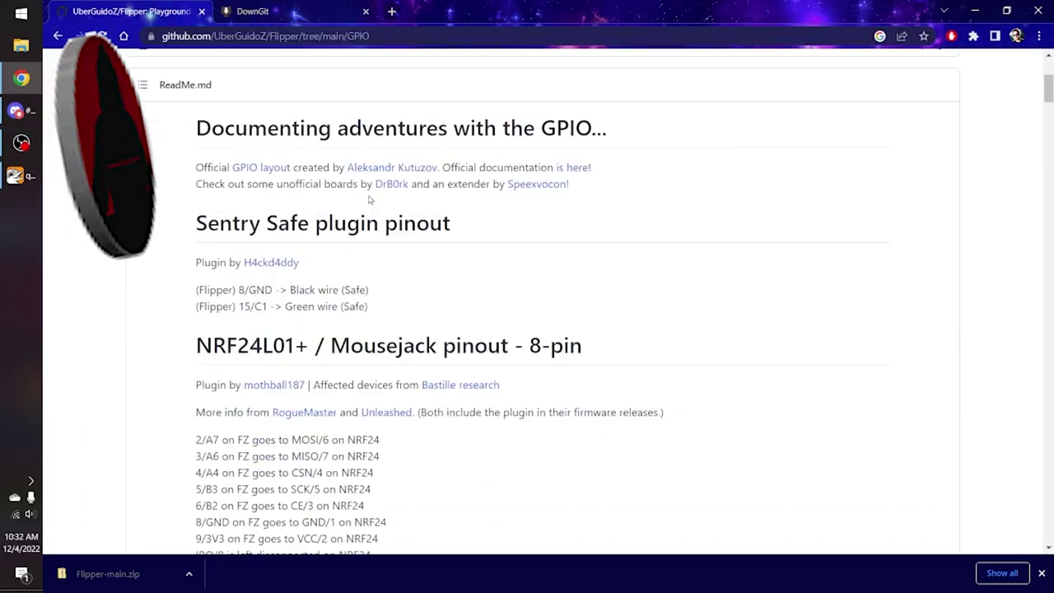
key(alt+Left)
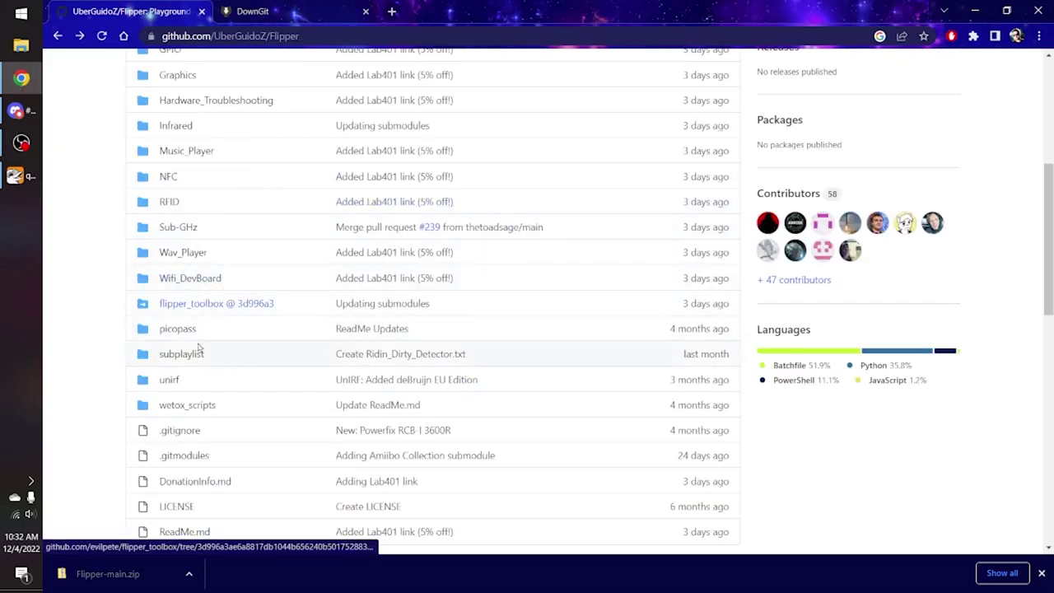
scroll(191, 278, up, 2)
scroll(176, 185, up, 1)
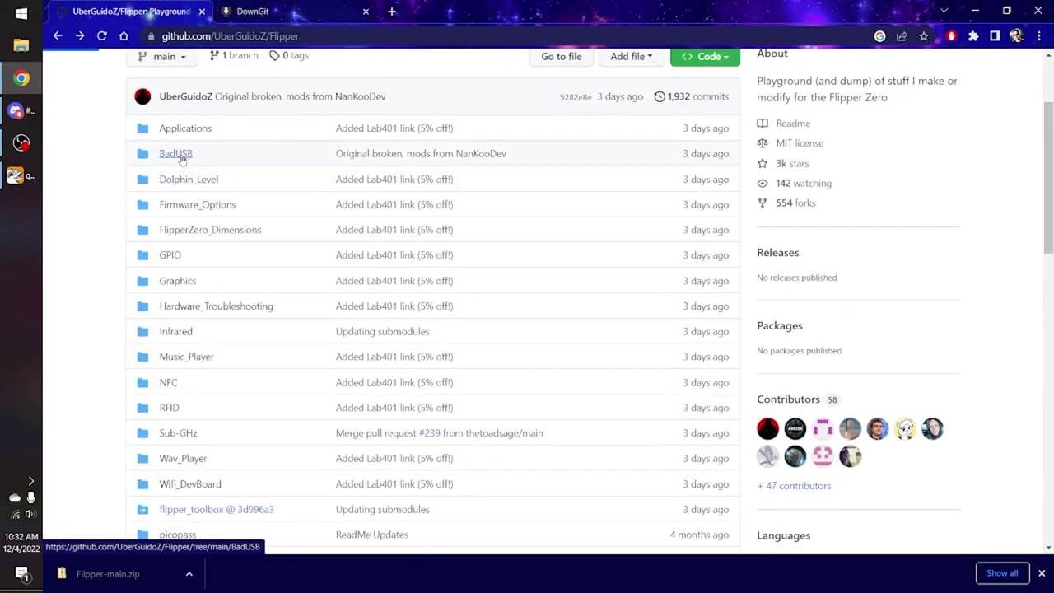
click(176, 153)
Paste the BadUSB folder link into DownGit, fetch it, and cancel saving the zip
click(265, 35)
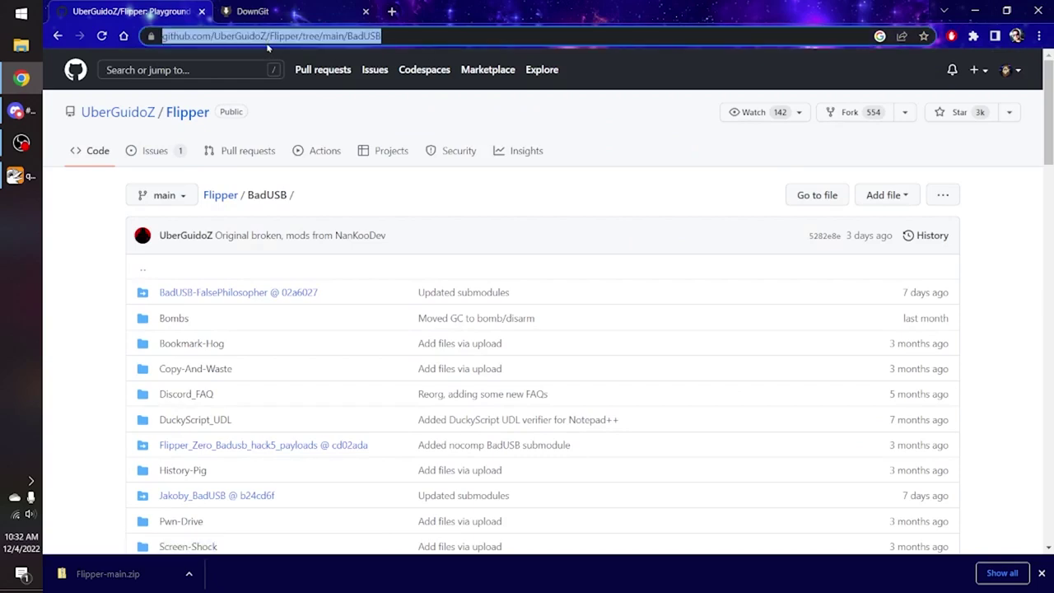
key(ctrl+c)
click(263, 11)
click(382, 170)
key(ctrl+v)
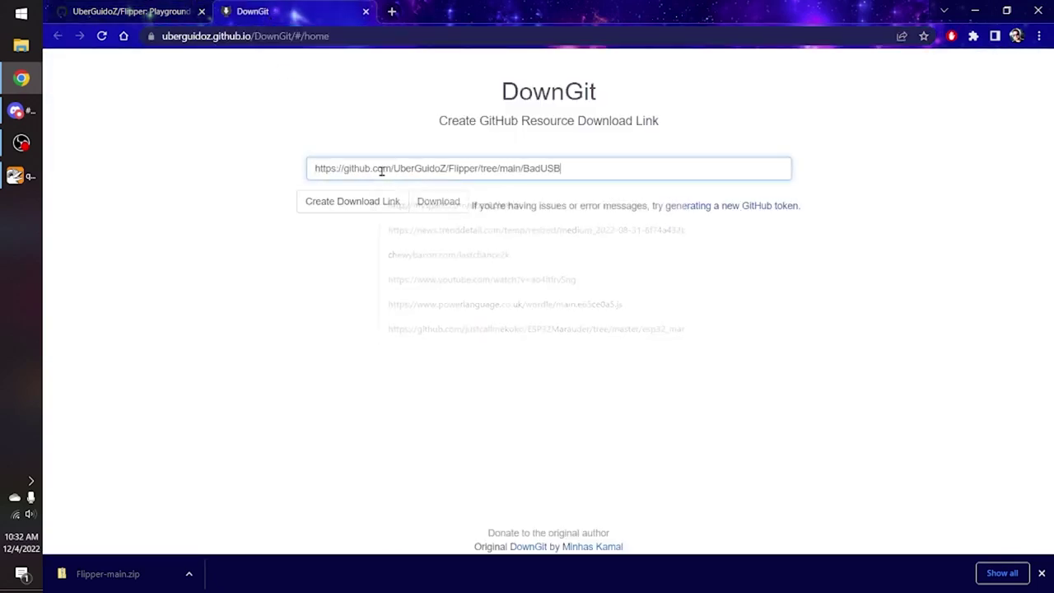
click(438, 203)
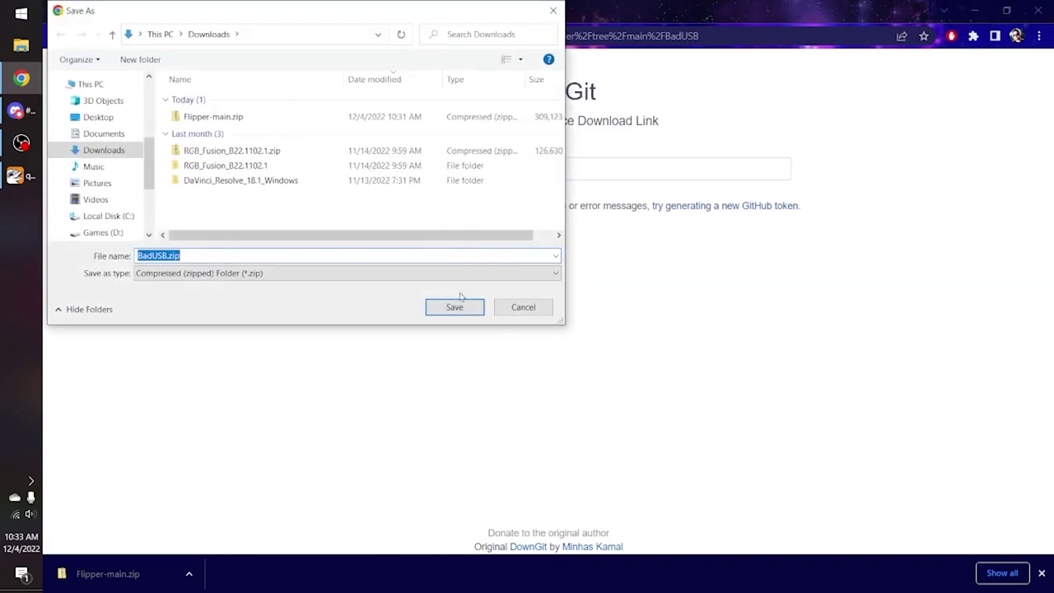
click(524, 307)
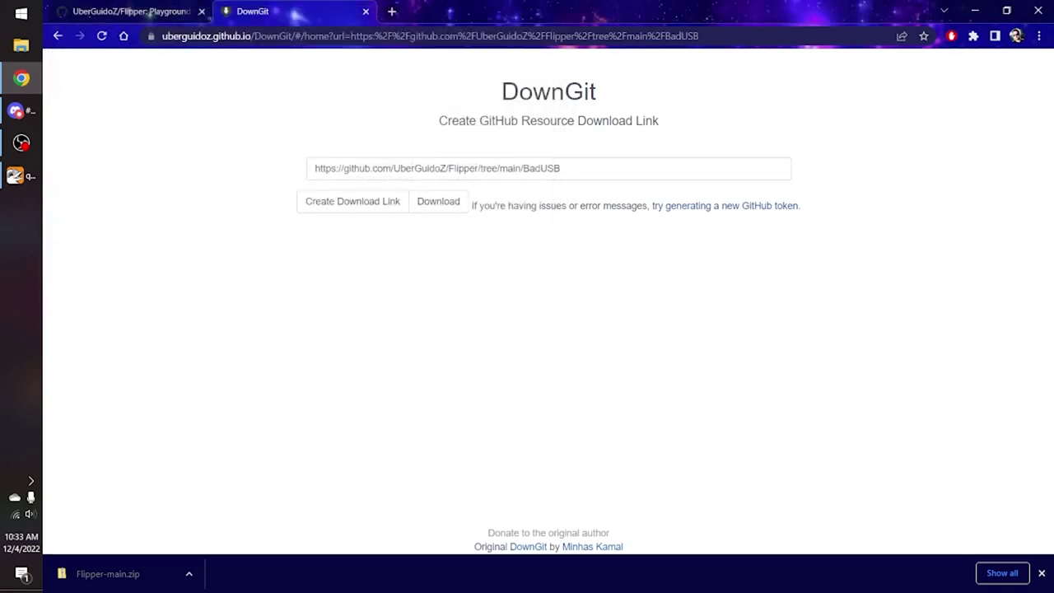
Open Flipper-main.zip and start extracting all its files
click(21, 143)
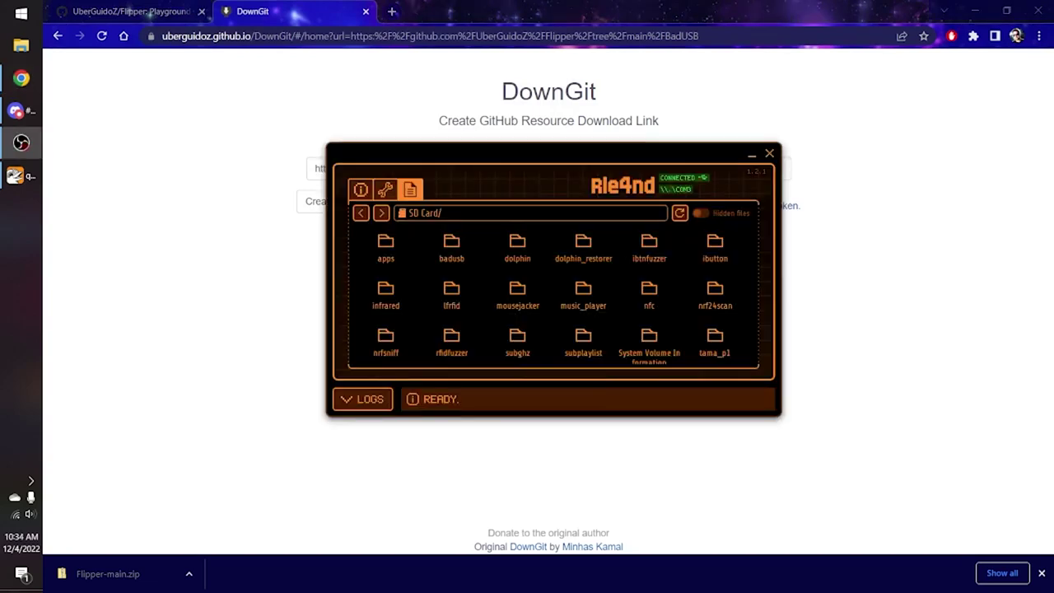
click(108, 574)
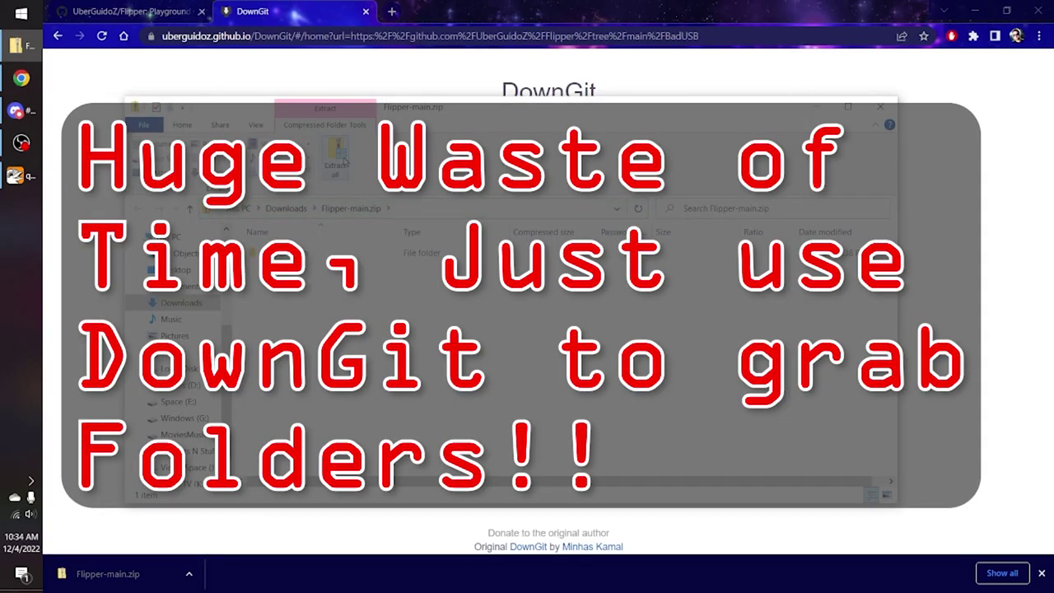
click(337, 156)
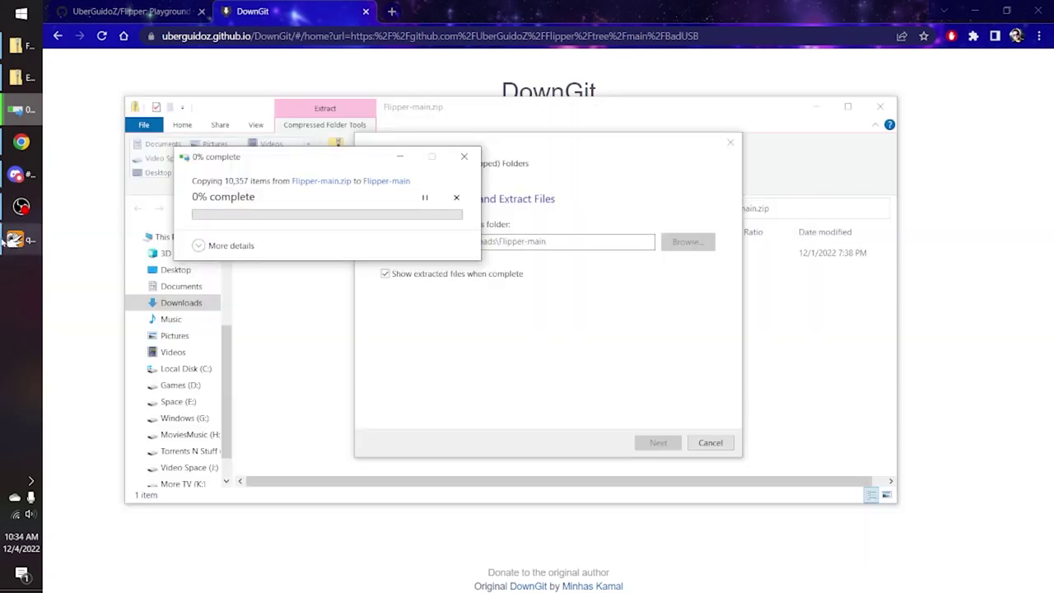
Browse the Flipper's SD Card in qFlipper and pick out the nfc folder
click(16, 239)
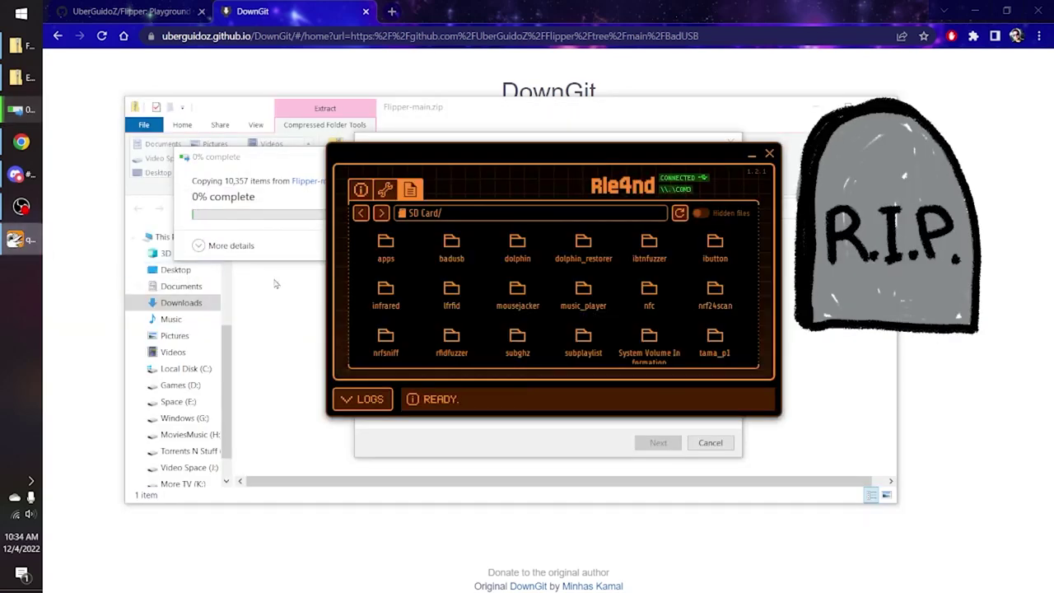
click(361, 189)
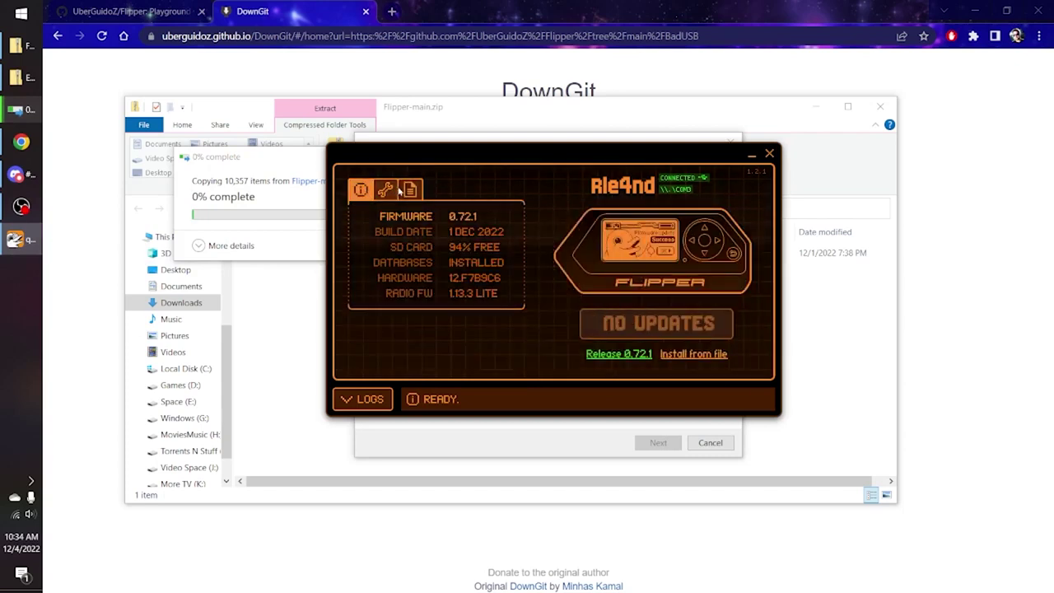
click(409, 189)
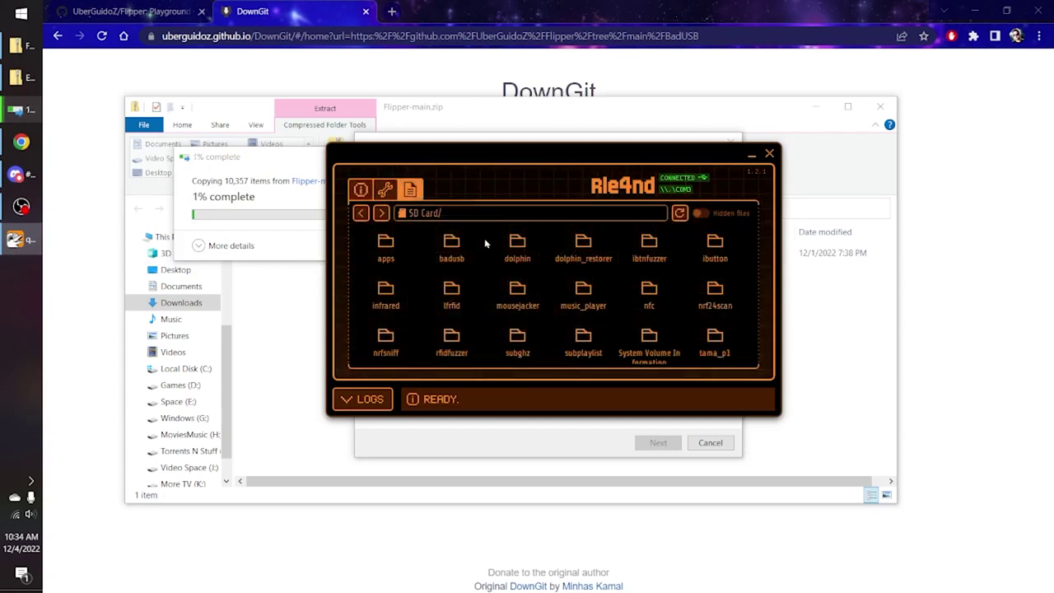
click(360, 213)
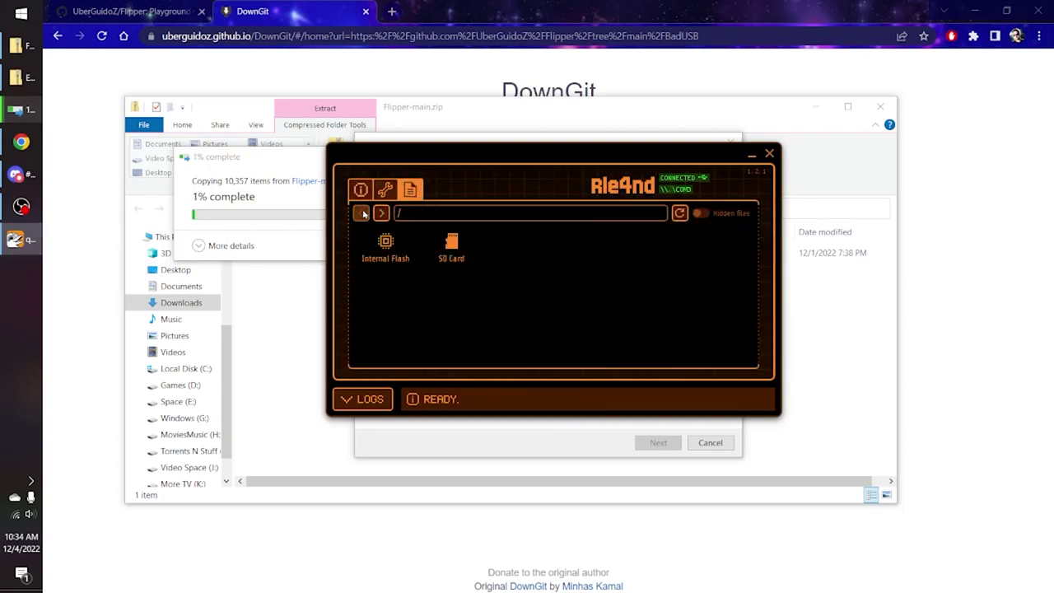
double_click(452, 244)
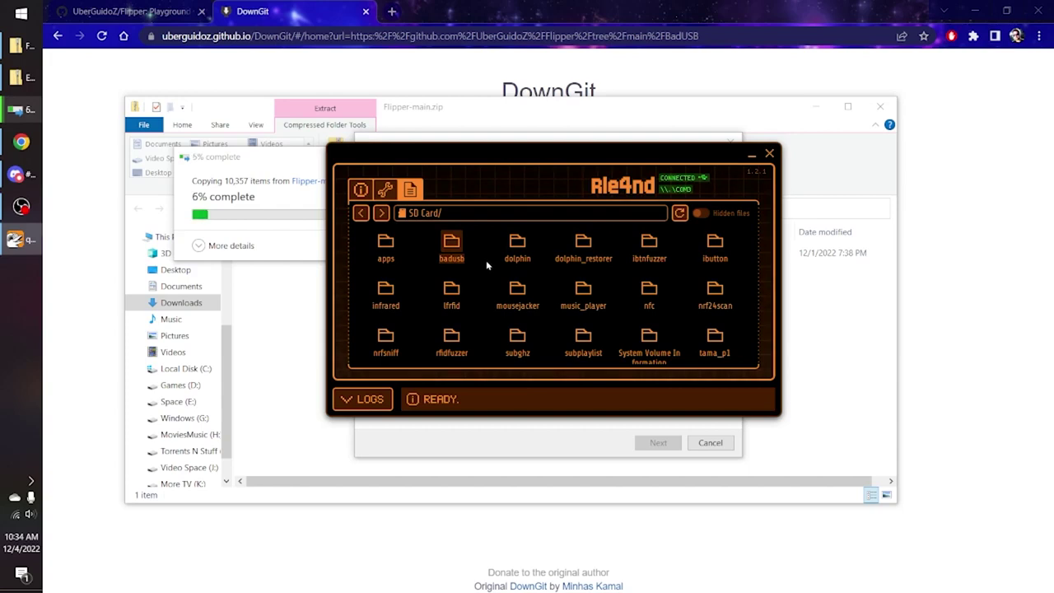
click(651, 291)
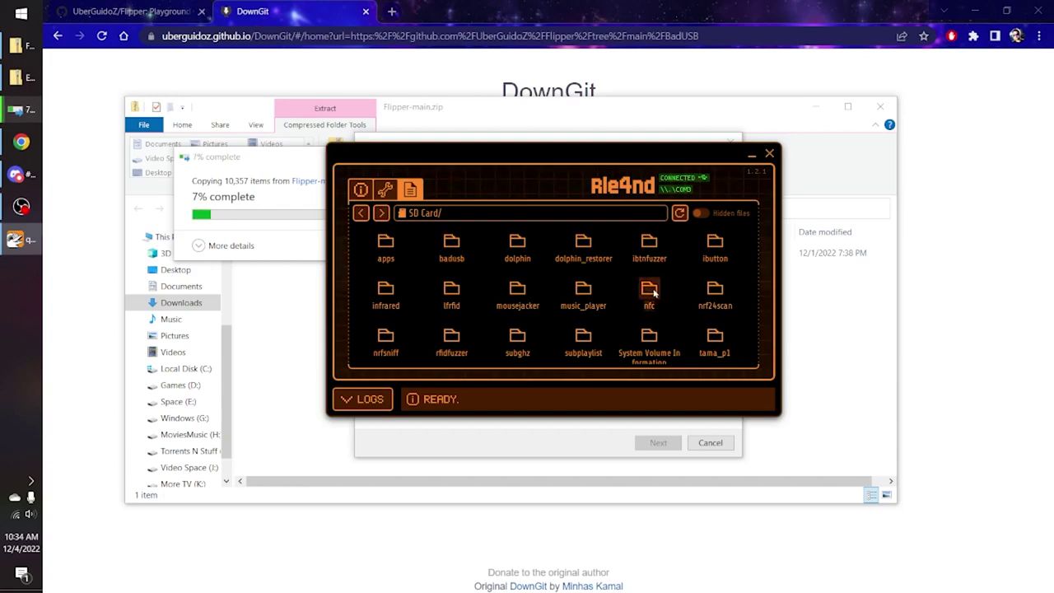
scroll(653, 291, down, 1)
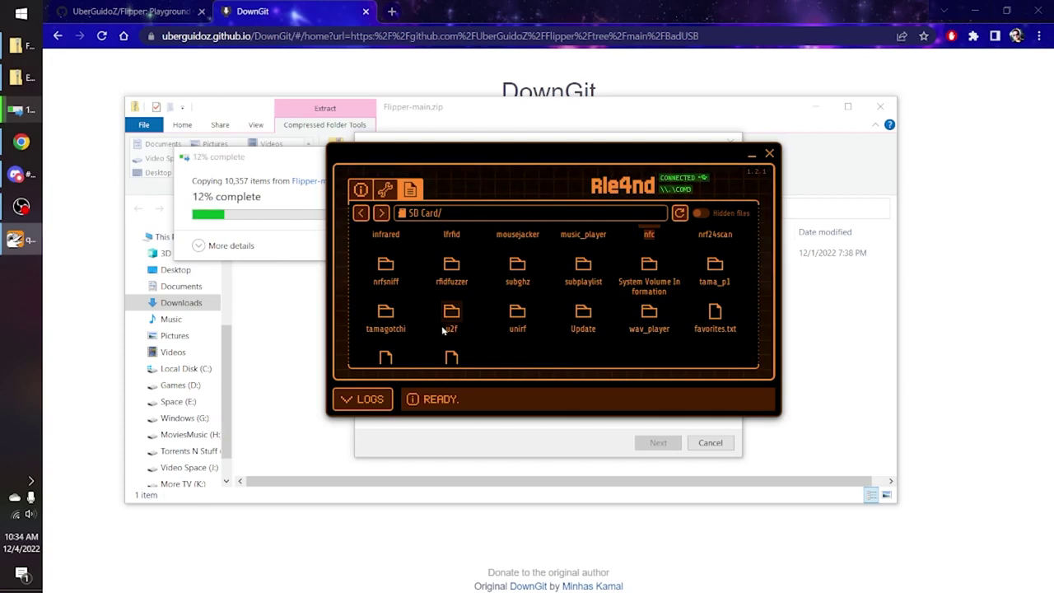
scroll(443, 330, up, 2)
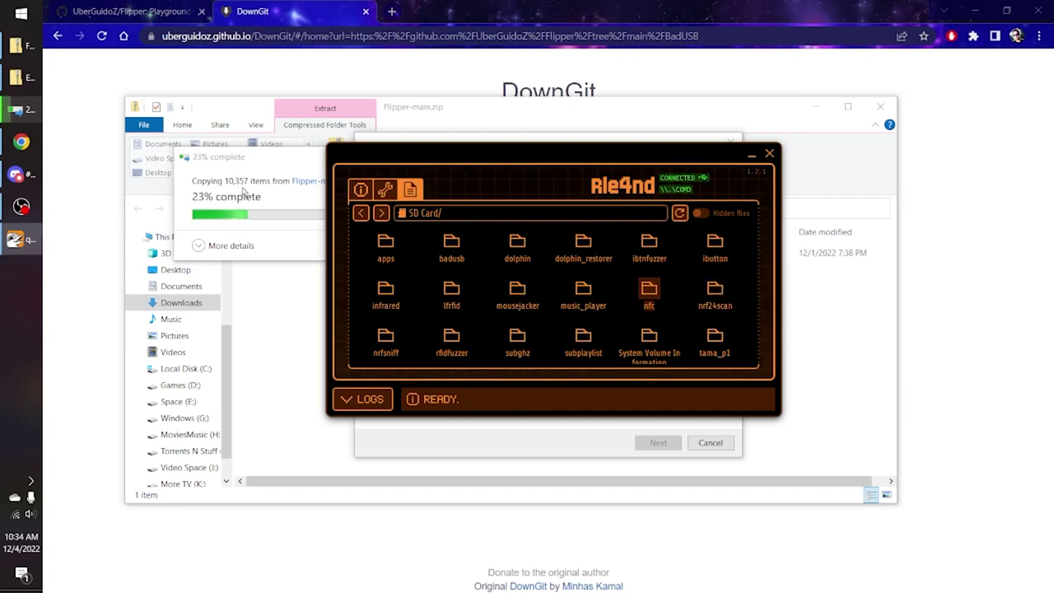
drag(428, 181, 613, 201)
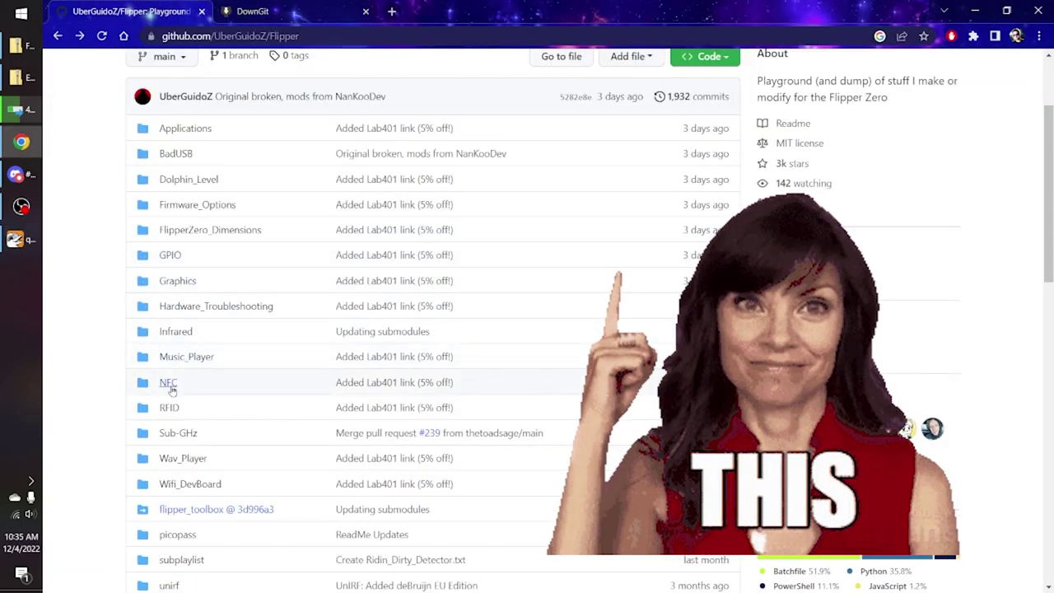
Replace DownGit's BadUSB link with the NFC folder's link and download it as a zip
click(169, 382)
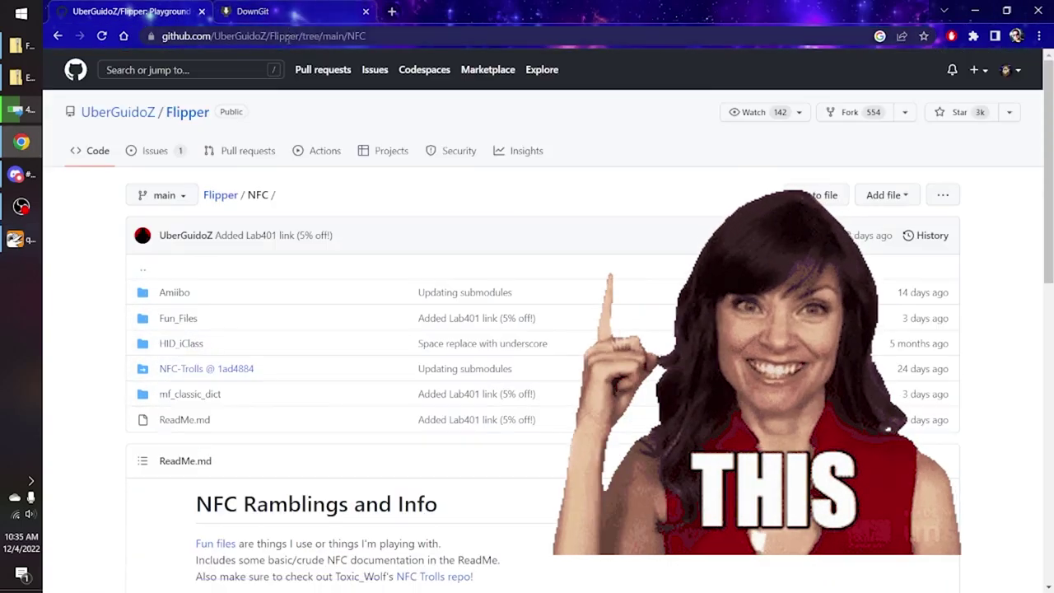
click(263, 36)
key(ctrl+c)
click(253, 11)
click(404, 168)
key(ctrl+a)
key(ctrl+v)
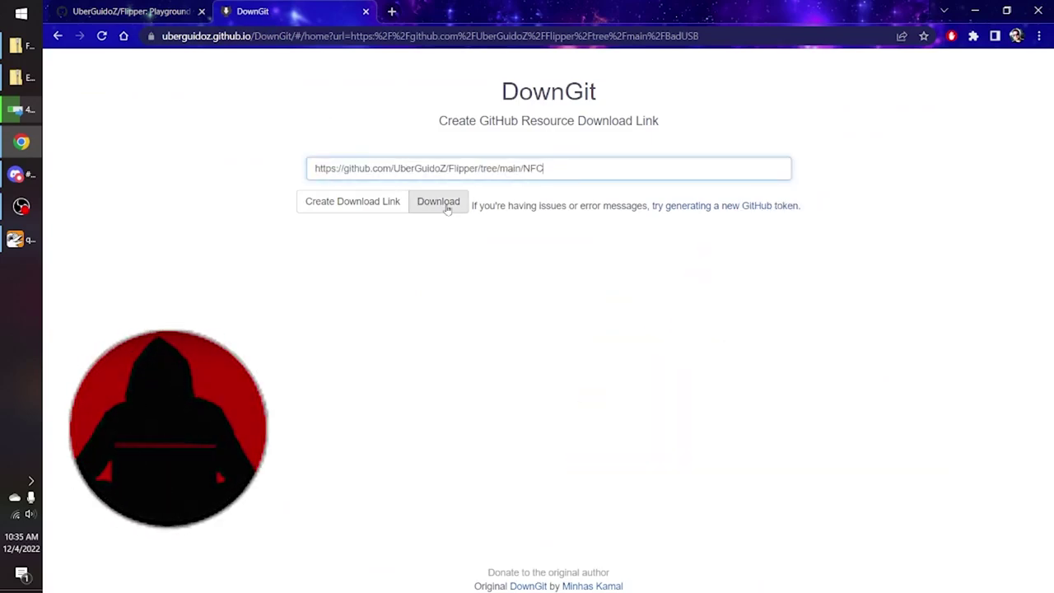
click(438, 202)
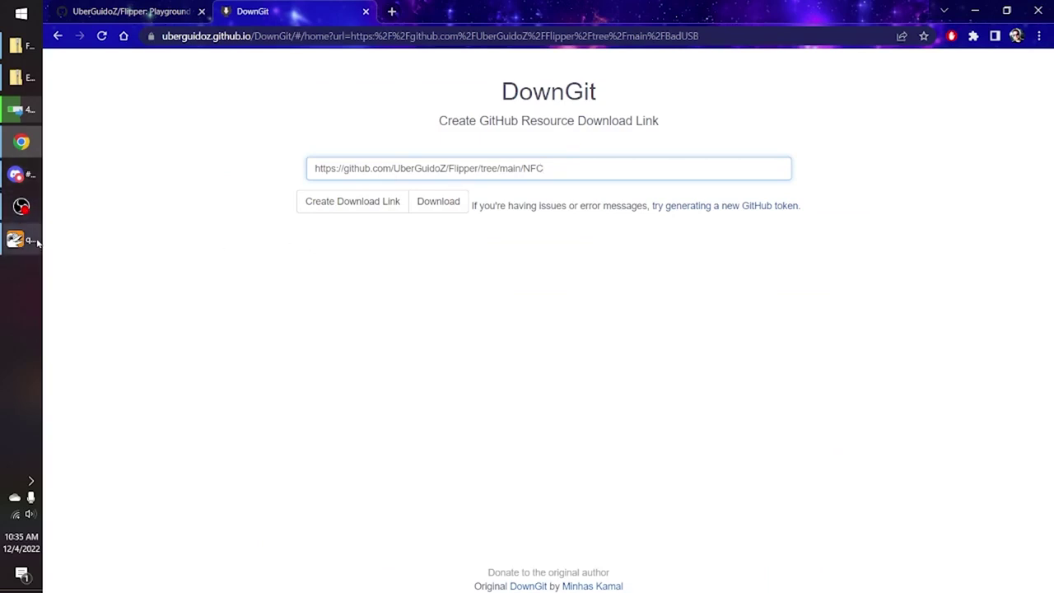
mouse_move(21, 240)
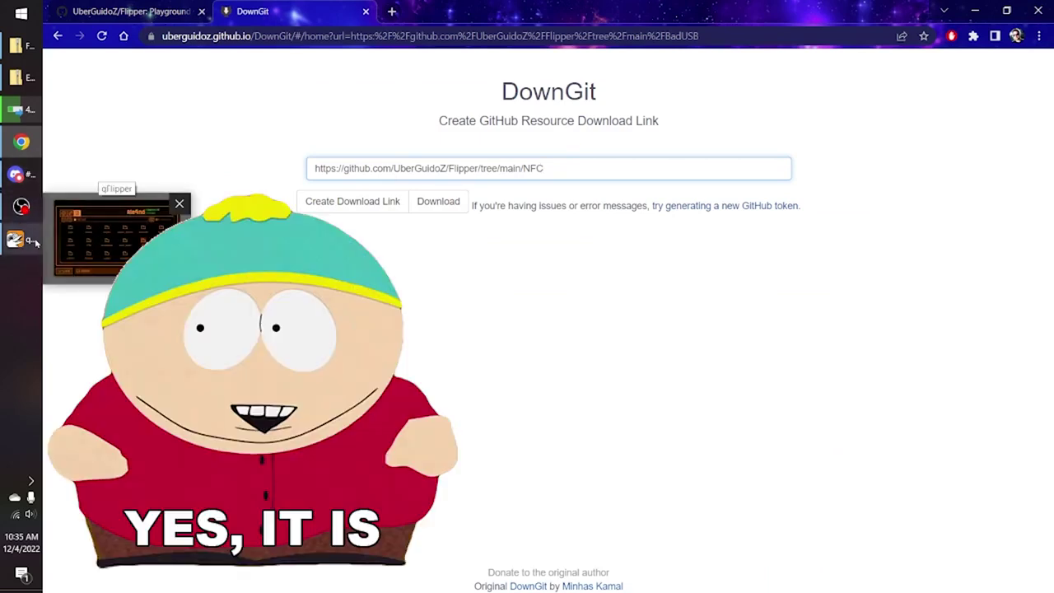
click(36, 241)
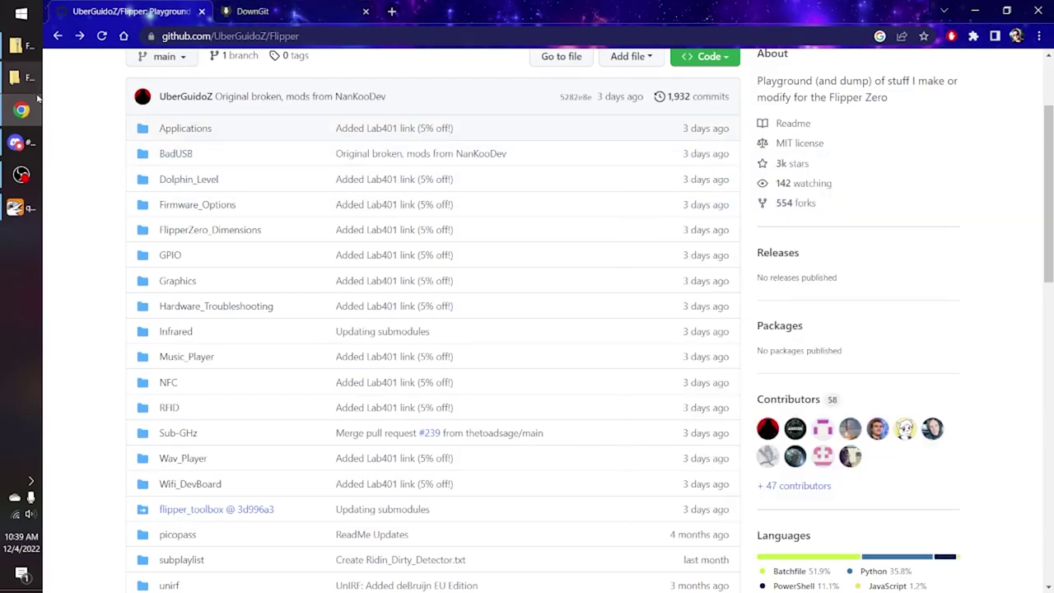
Reopen the repository's BadUSB folder and grab its web address
click(254, 11)
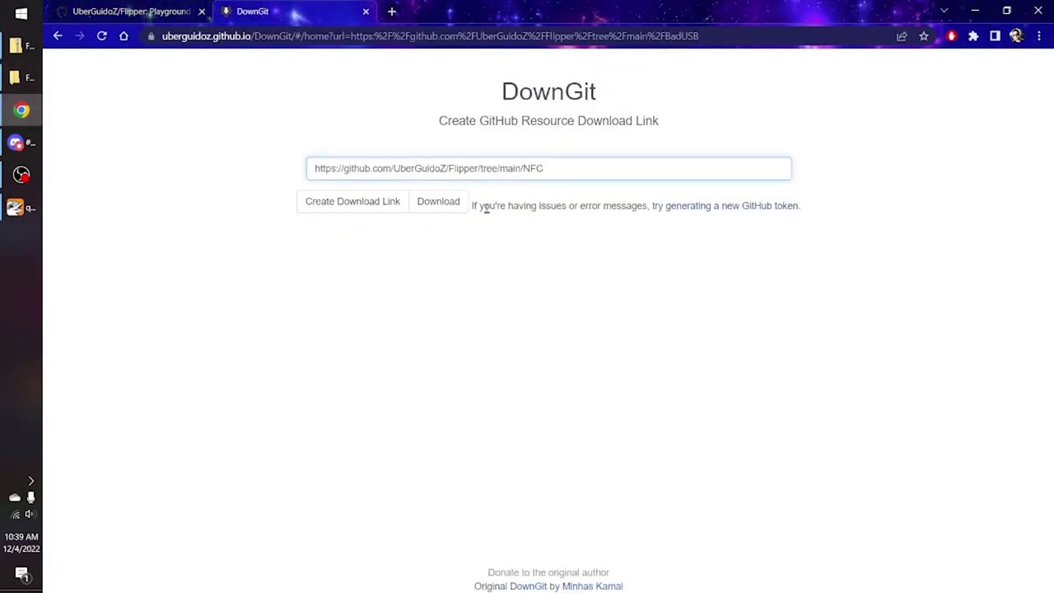
click(353, 201)
click(132, 10)
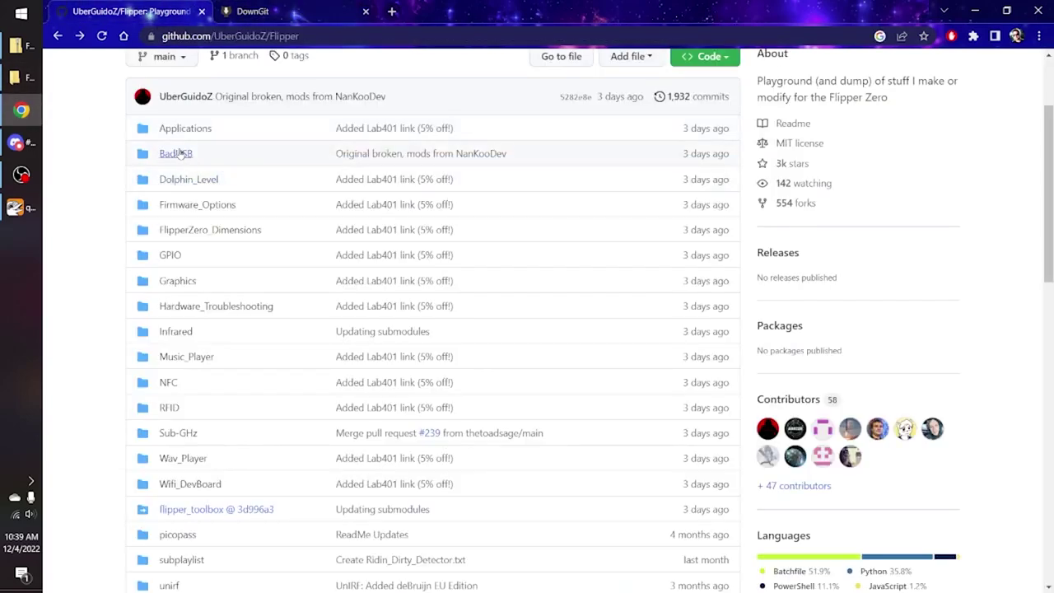
click(175, 153)
click(256, 35)
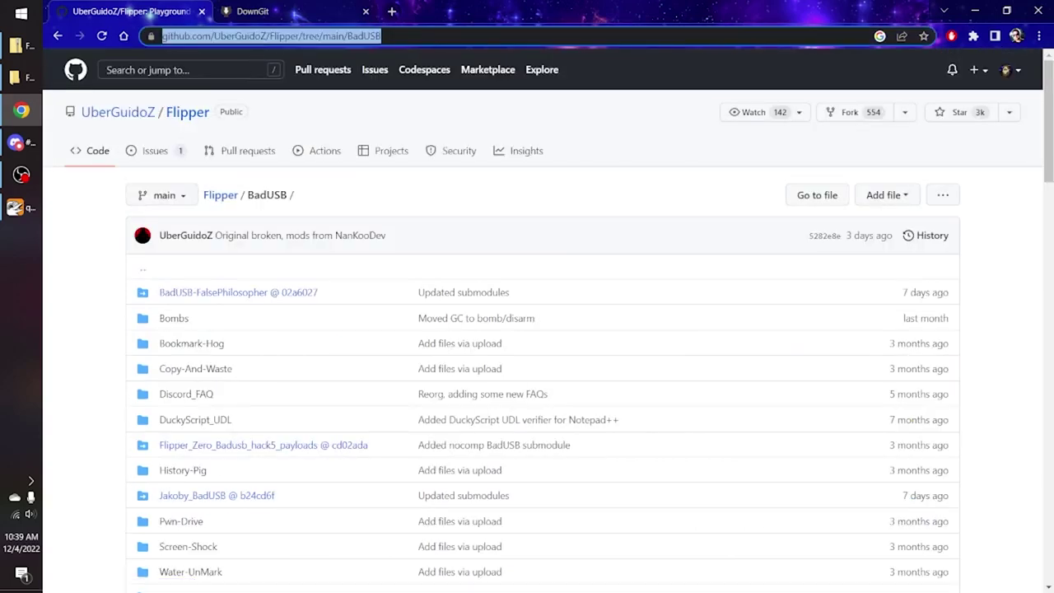
click(253, 11)
click(259, 36)
key(ctrl+v)
key(Return)
key(alt+Left)
Paste the BadUSB link over the NFC link in DownGit and save BadUSB.zip
click(421, 168)
double_click(422, 168)
triple_click(422, 168)
key(ctrl+v)
key(Return)
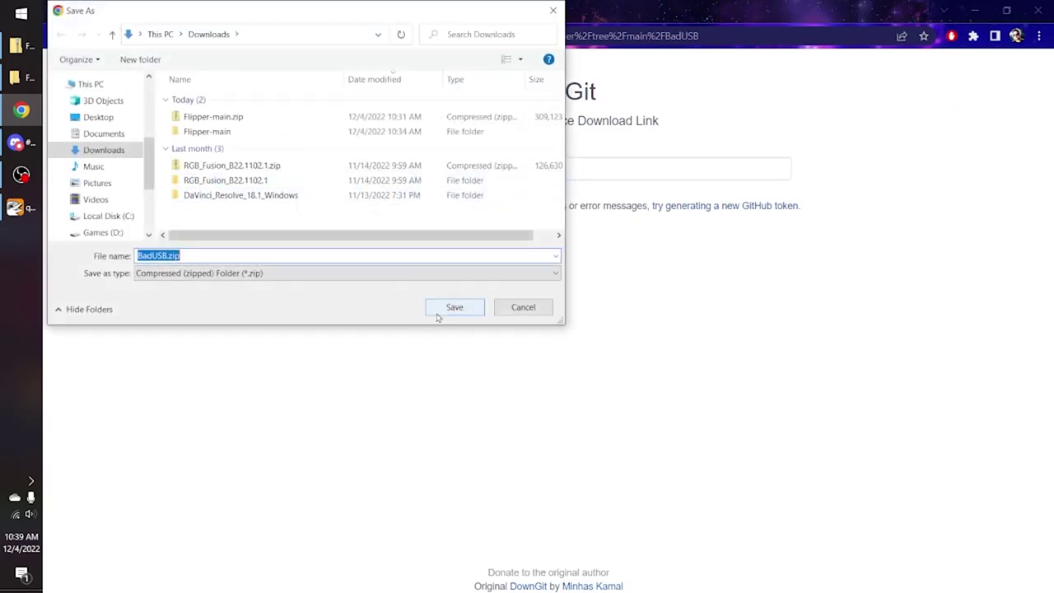
click(449, 303)
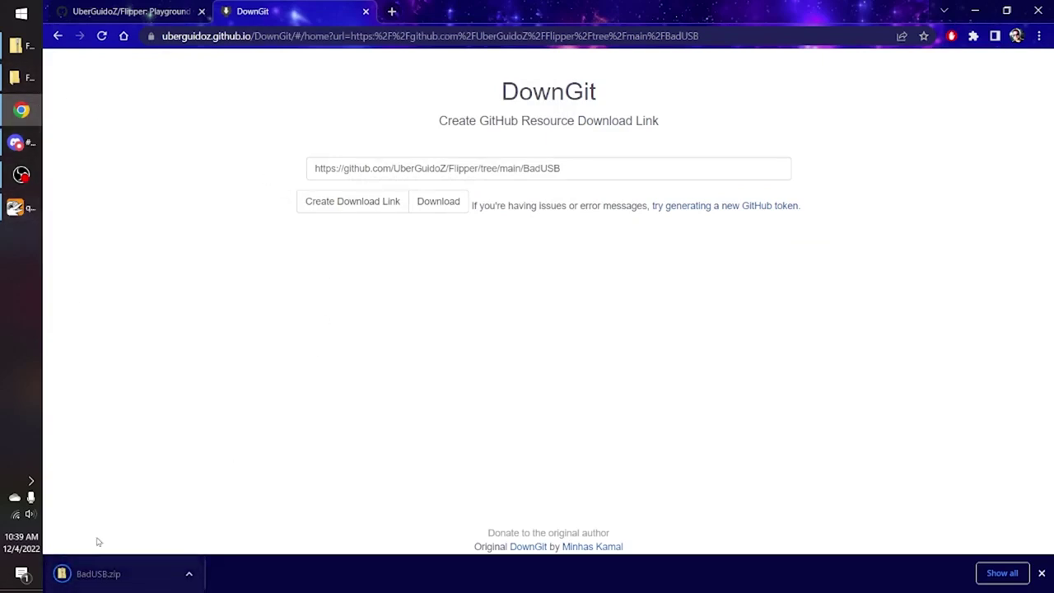
Open BadUSB.zip and extract its contents to a BadUSB folder
click(99, 573)
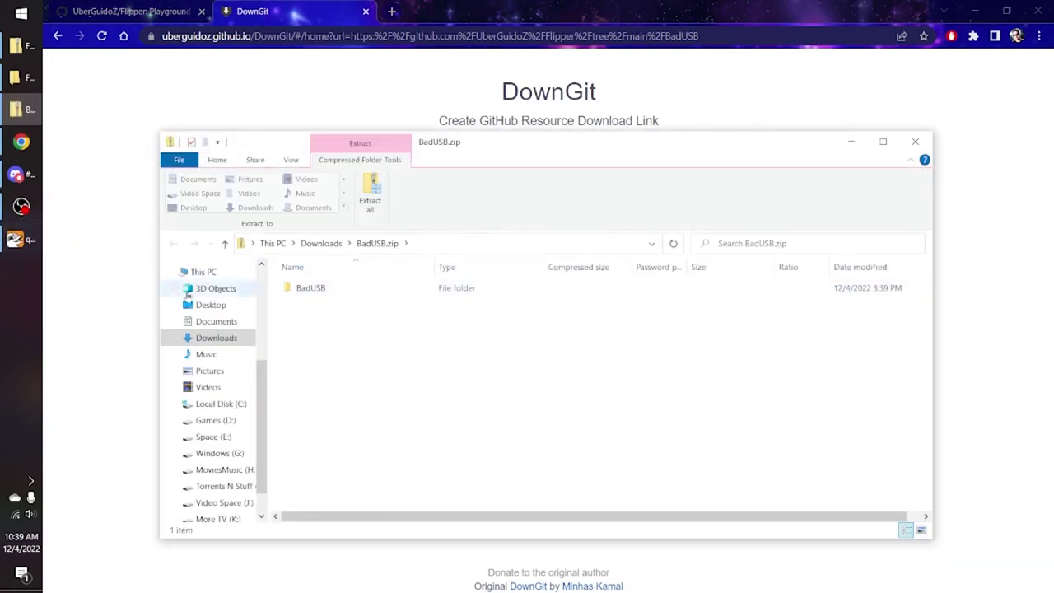
click(311, 287)
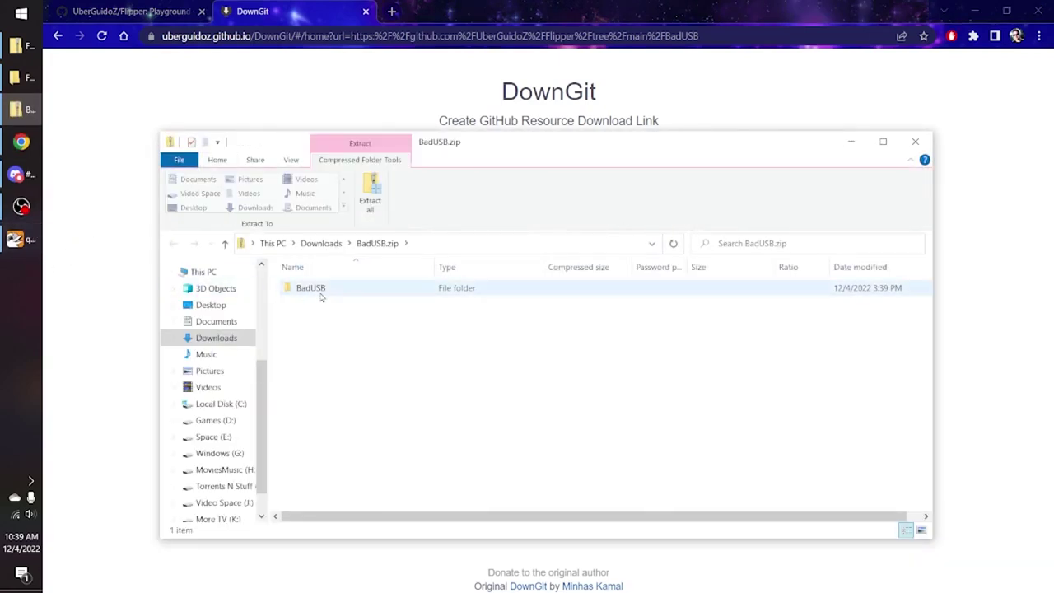
double_click(312, 287)
click(370, 193)
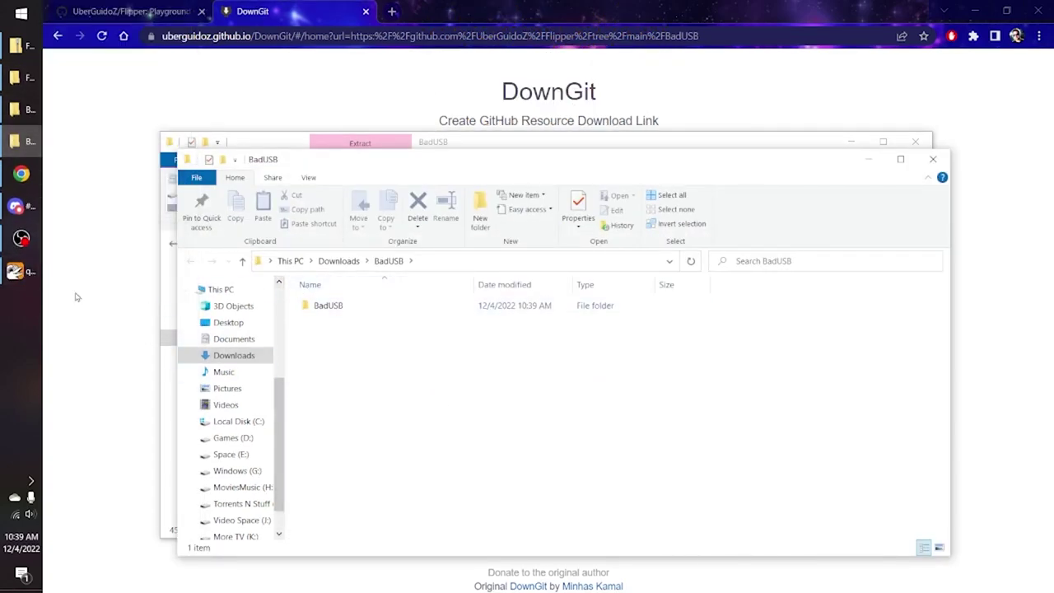
click(347, 306)
Drag all 45 extracted payload items into the SD card's badusb folder in qFlipper
click(22, 270)
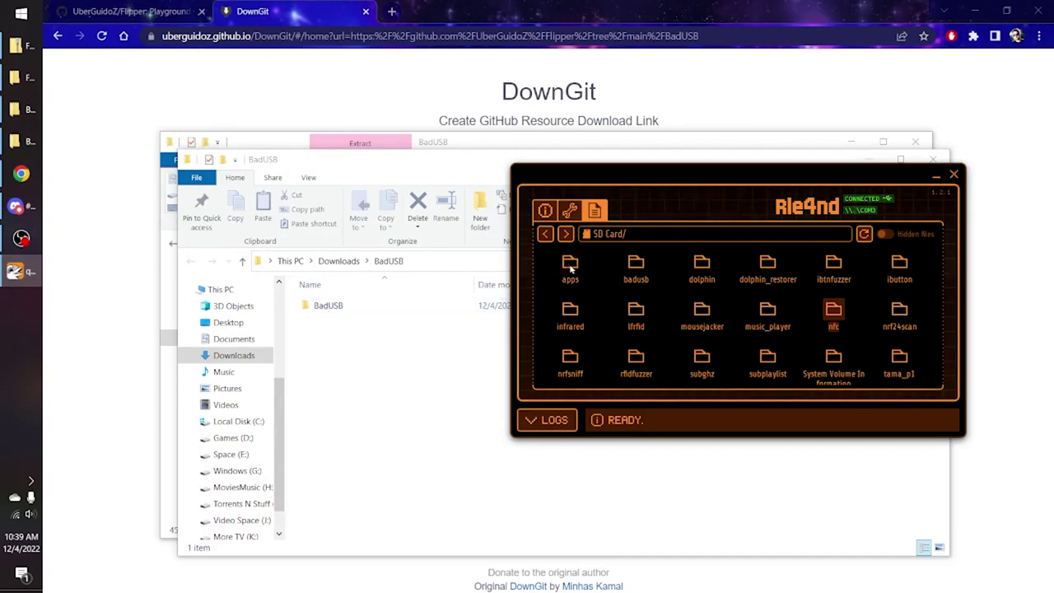
double_click(637, 268)
double_click(327, 305)
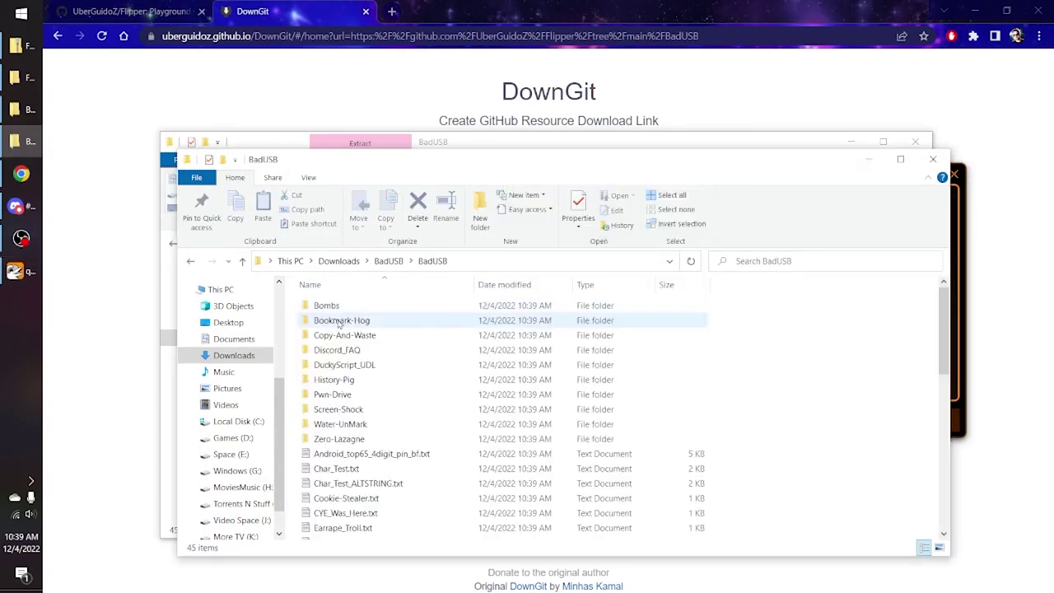
click(495, 439)
key(ctrl+a)
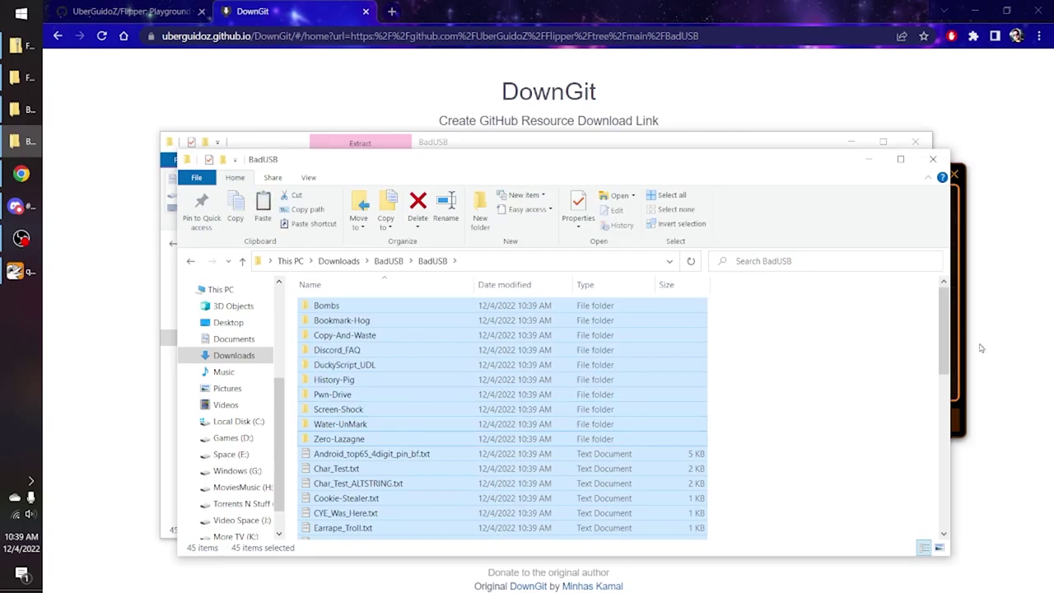
drag(791, 165, 563, 115)
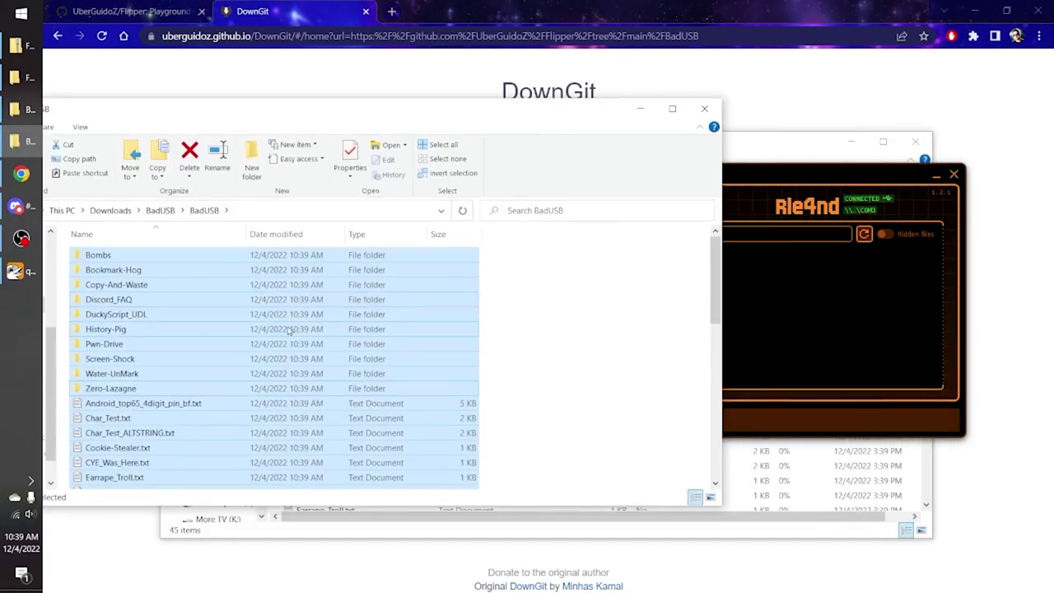
drag(290, 330, 812, 297)
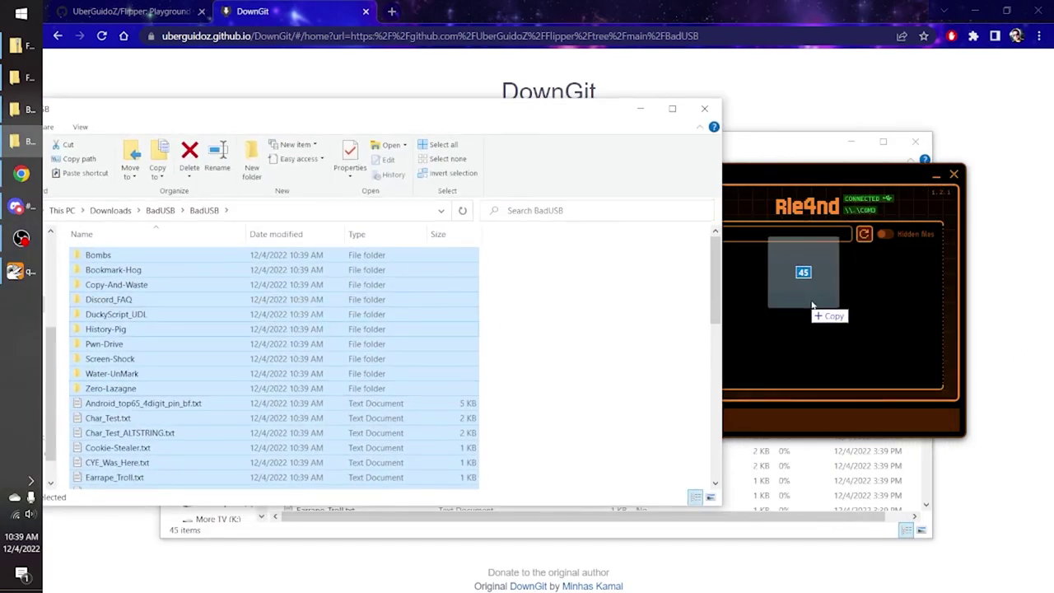
Wait for the upload, then view SD Card/badusb listing Bombs, Bookmark-Hog and GoodUSB.txt
click(795, 182)
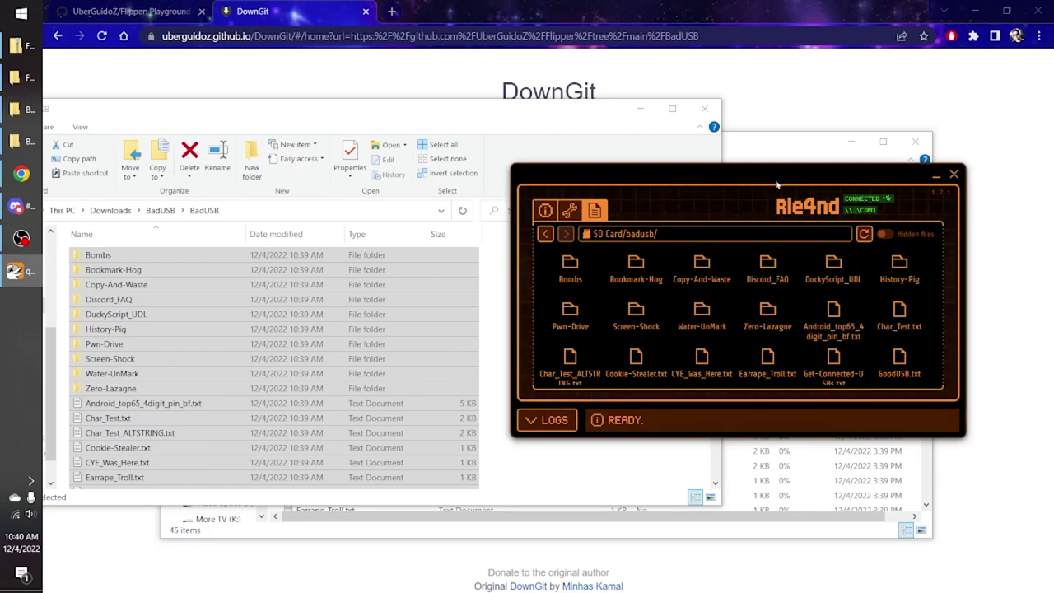
click(544, 211)
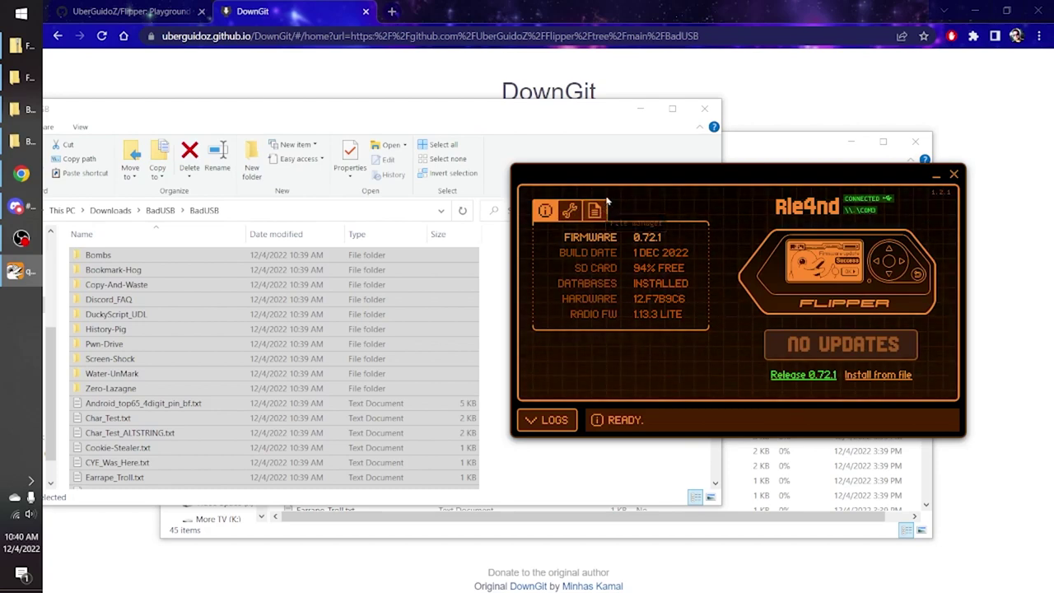
click(596, 211)
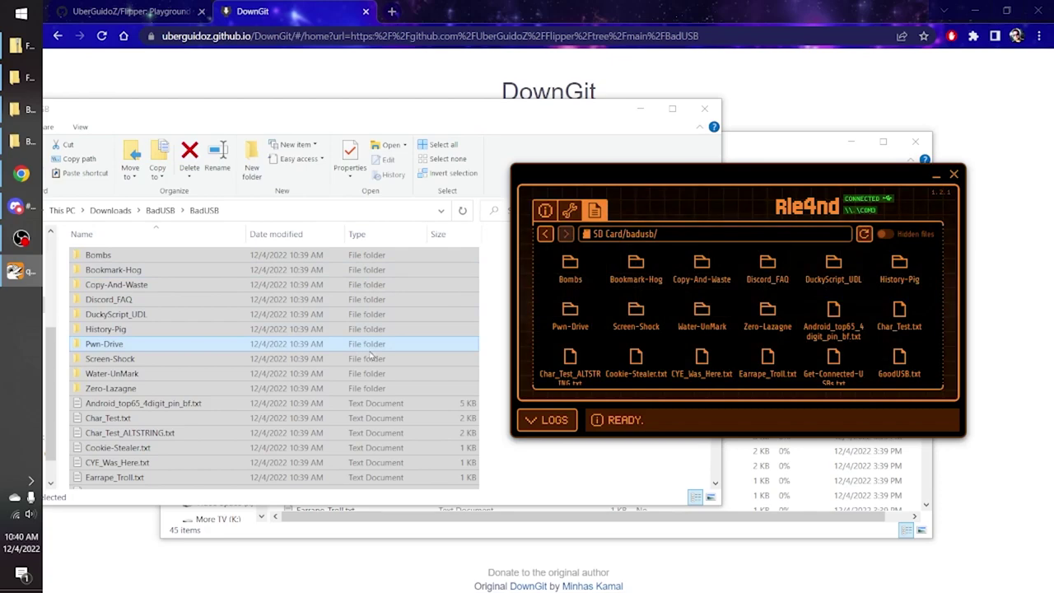
Return GitHub to the Flipper repo's top level after a brief RFID visit; move qFlipper to SD Card root
click(121, 10)
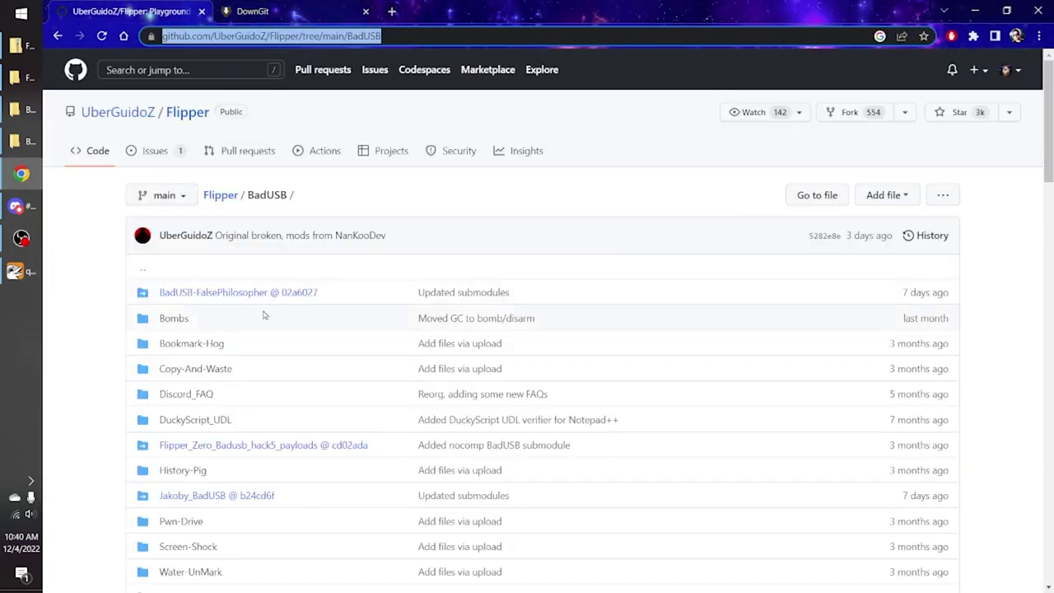
scroll(264, 318, down, 5)
scroll(239, 223, down, 3)
key(alt+Left)
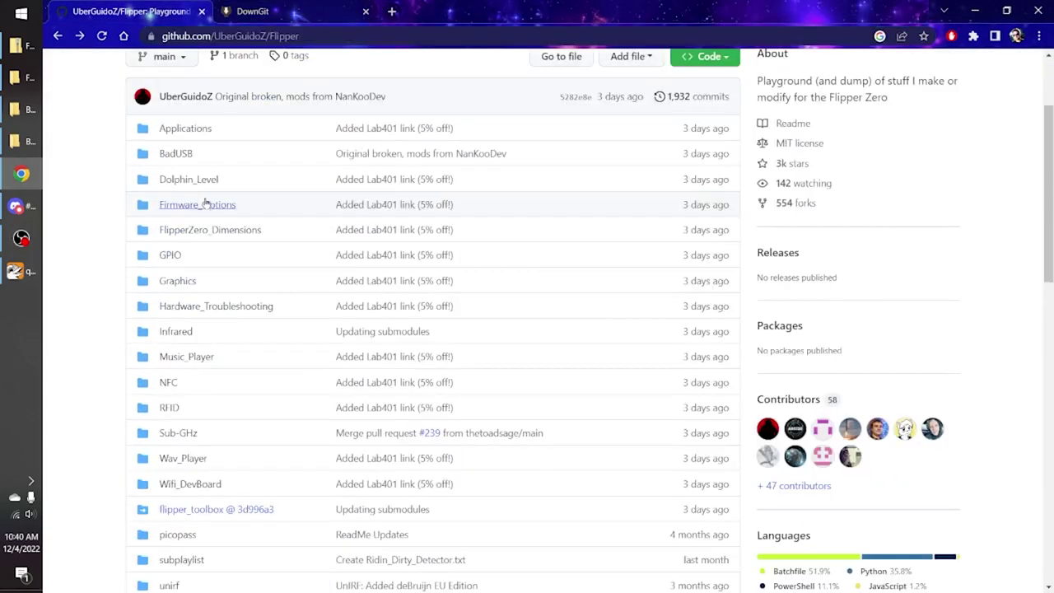
scroll(174, 255, down, 1)
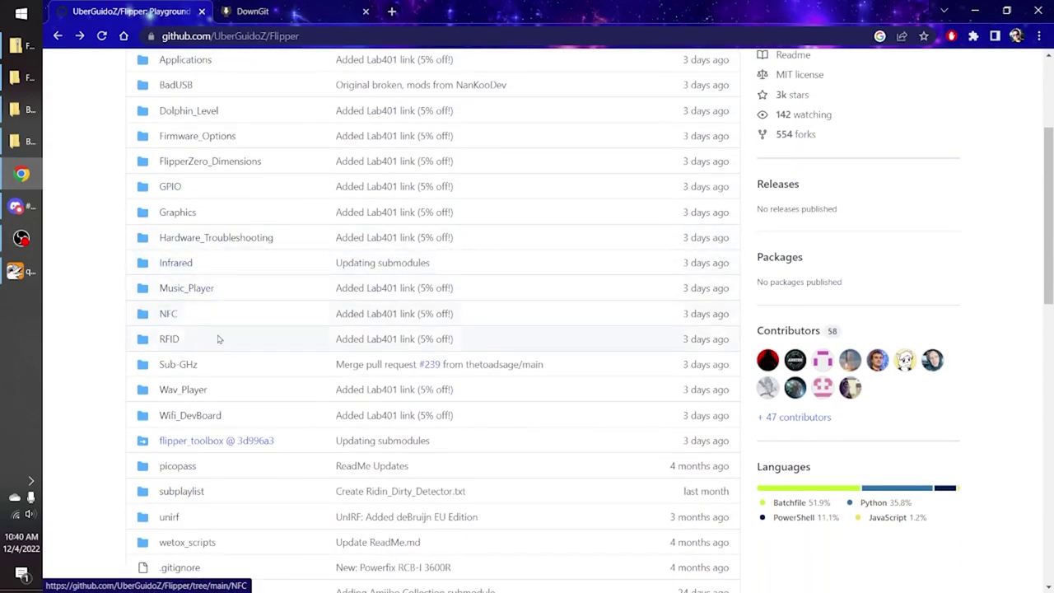
click(168, 339)
key(alt+Left)
scroll(244, 317, down, 1)
scroll(244, 317, up, 3)
scroll(232, 315, down, 1)
scroll(232, 315, down, 1)
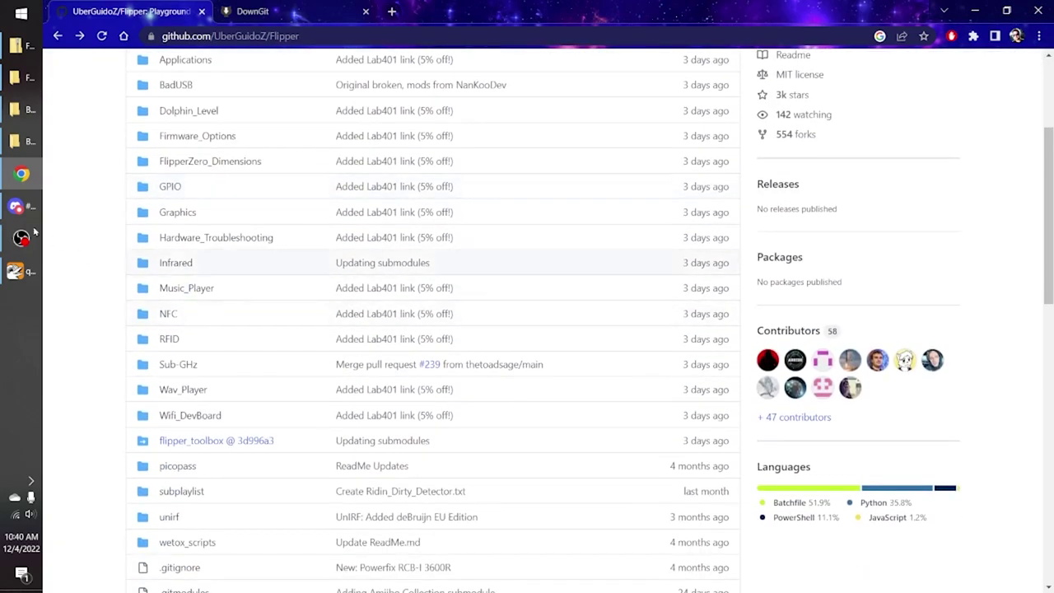
click(21, 271)
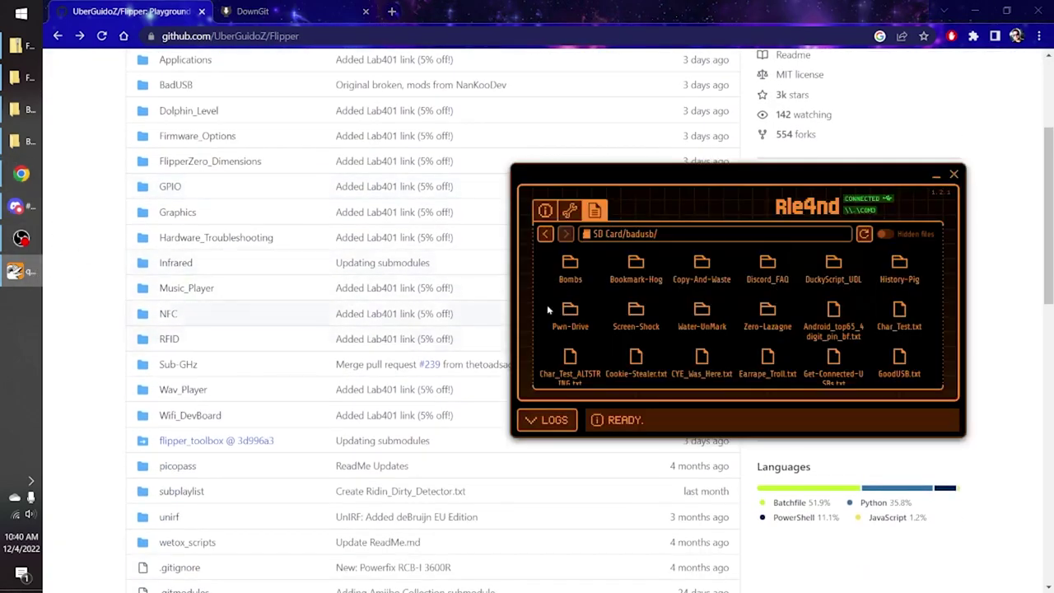
click(544, 234)
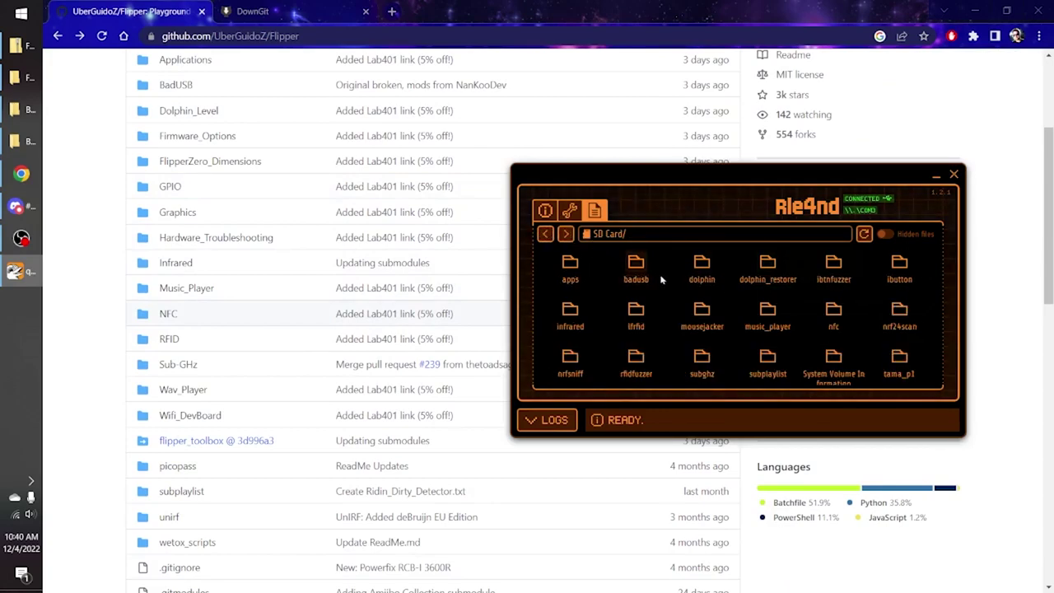
scroll(173, 140, up, 1)
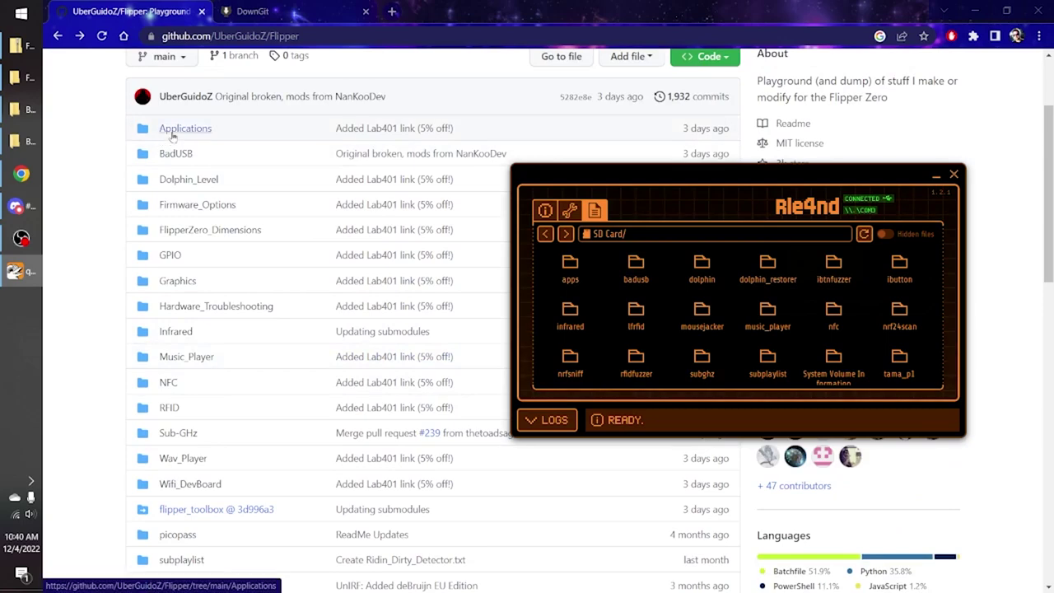
Browse the Official and Unleashed application folders, then open Applications > Official > STABLE_FW
click(173, 136)
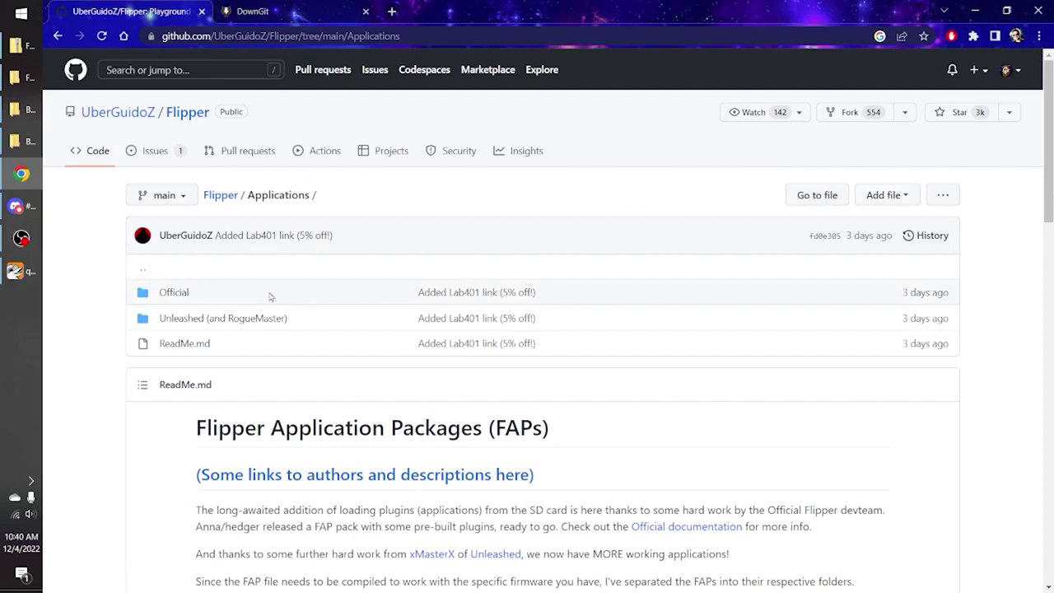
click(173, 293)
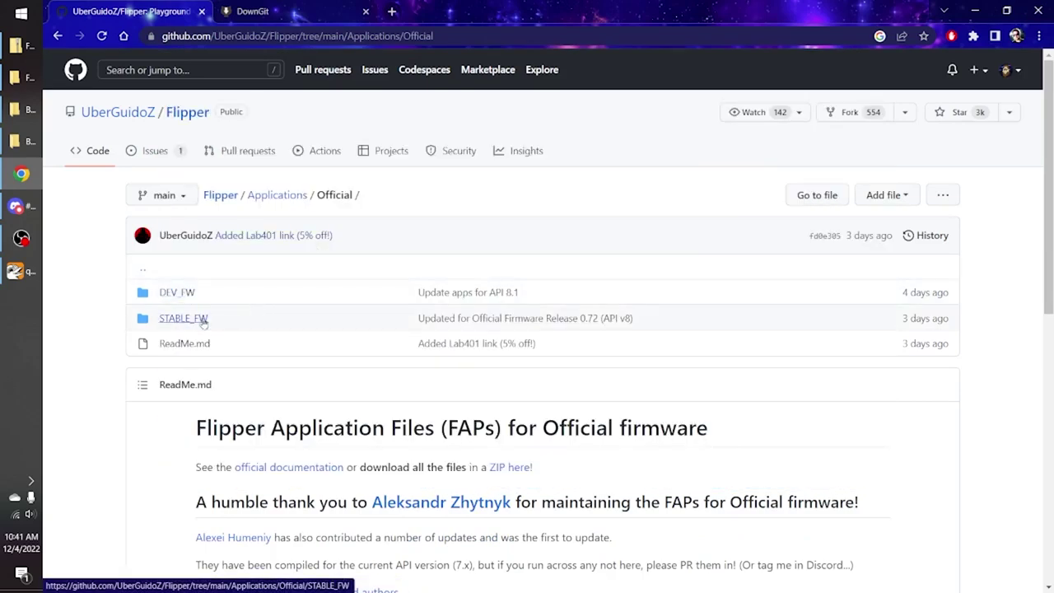
key(alt+Left)
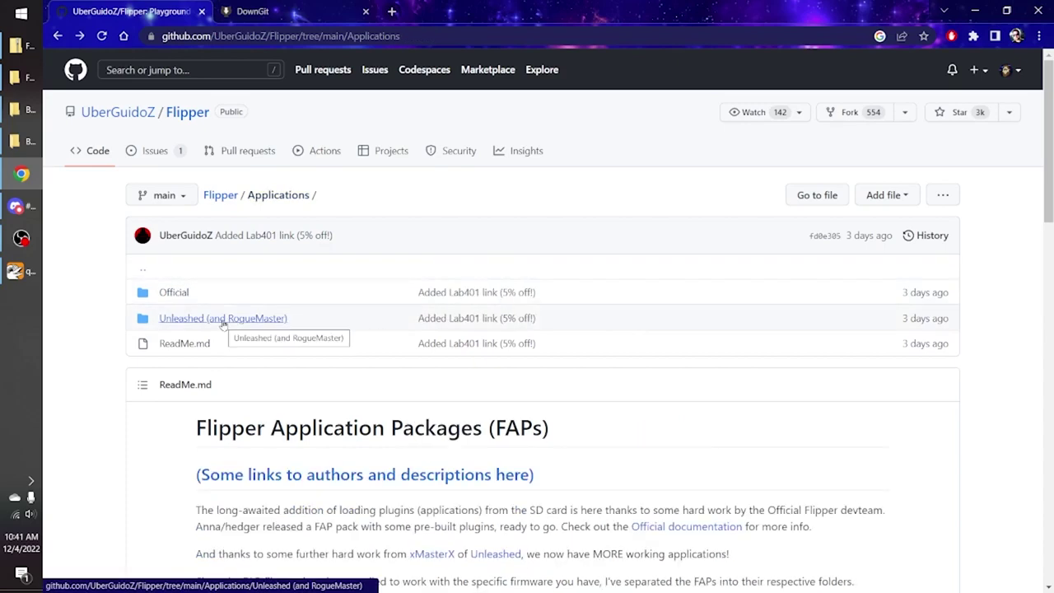
click(222, 318)
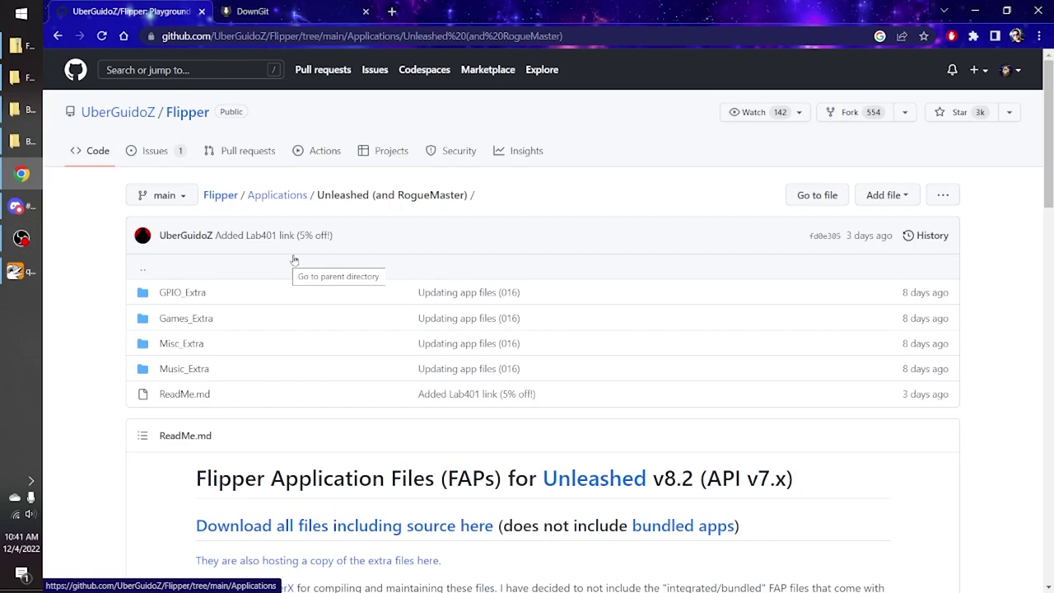
click(294, 260)
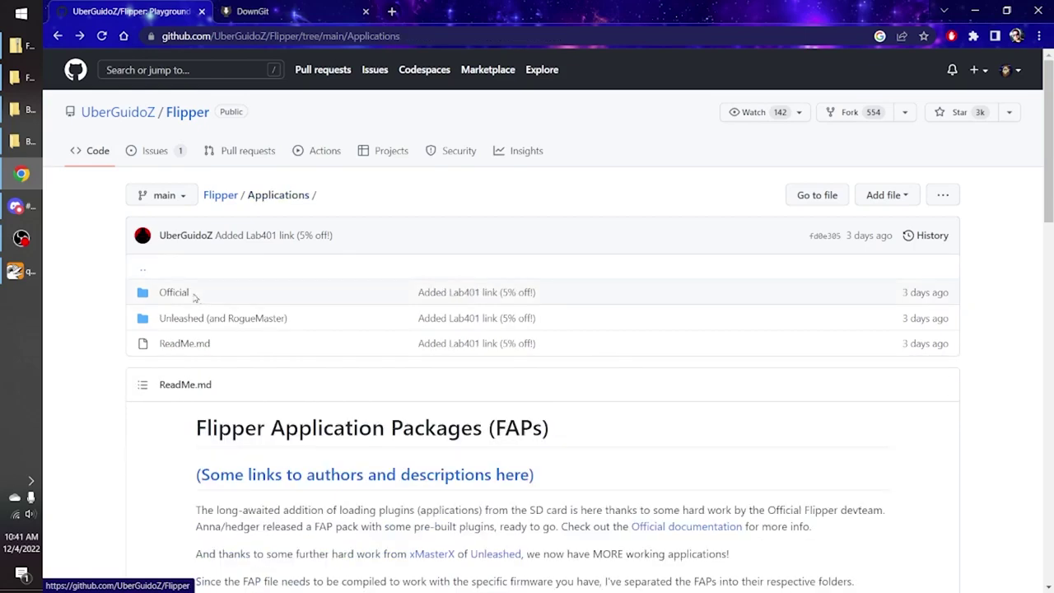
click(177, 292)
click(183, 318)
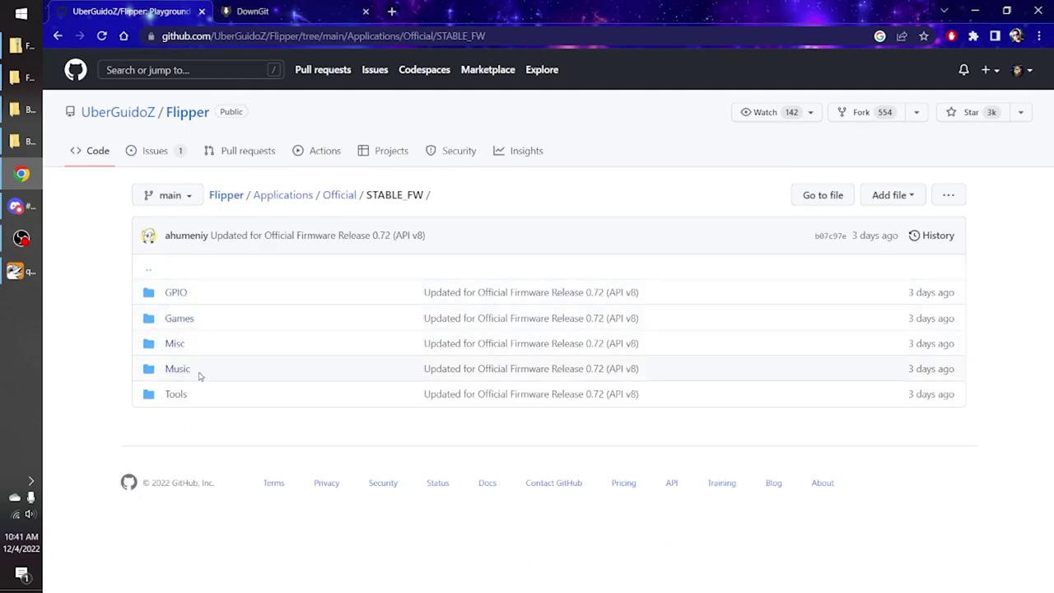
View SD Card/apps/Games in qFlipper and STABLE_FW Games on GitHub, then return qFlipper to SD Card root
click(21, 272)
double_click(570, 267)
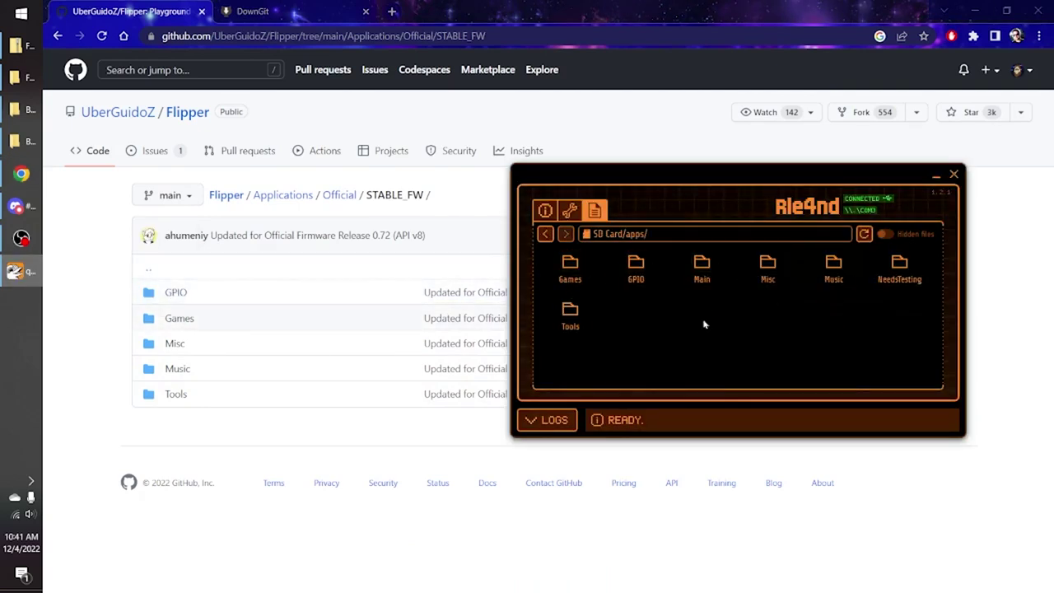
double_click(570, 270)
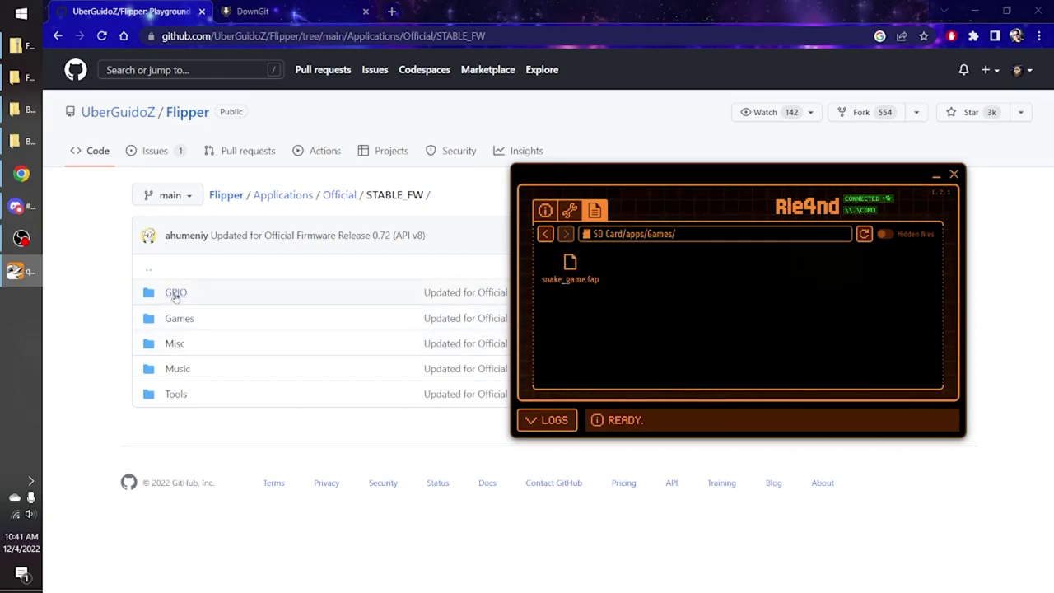
click(179, 318)
scroll(370, 283, down, 3)
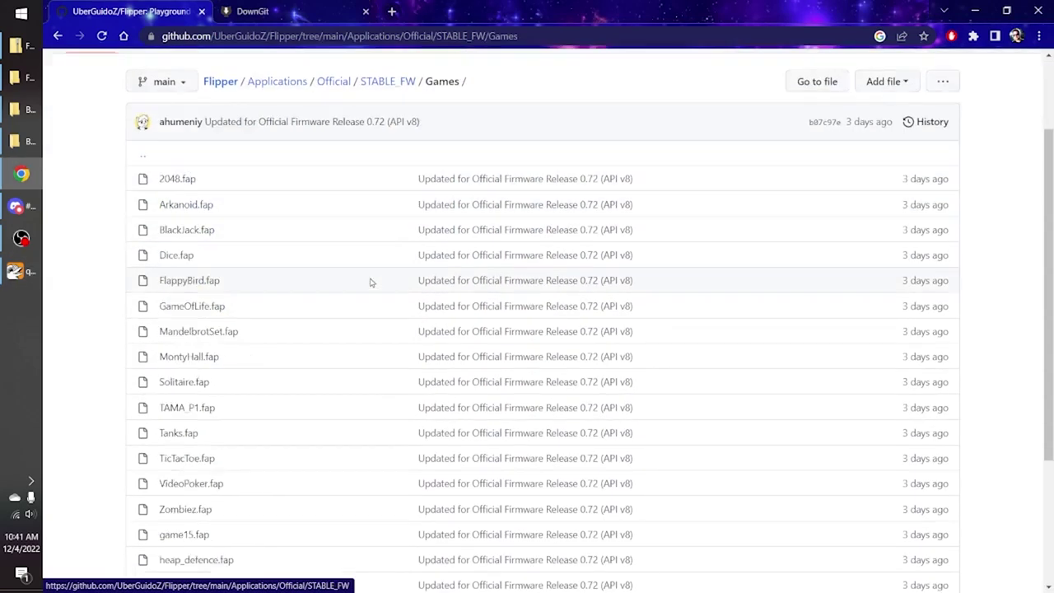
scroll(370, 283, up, 3)
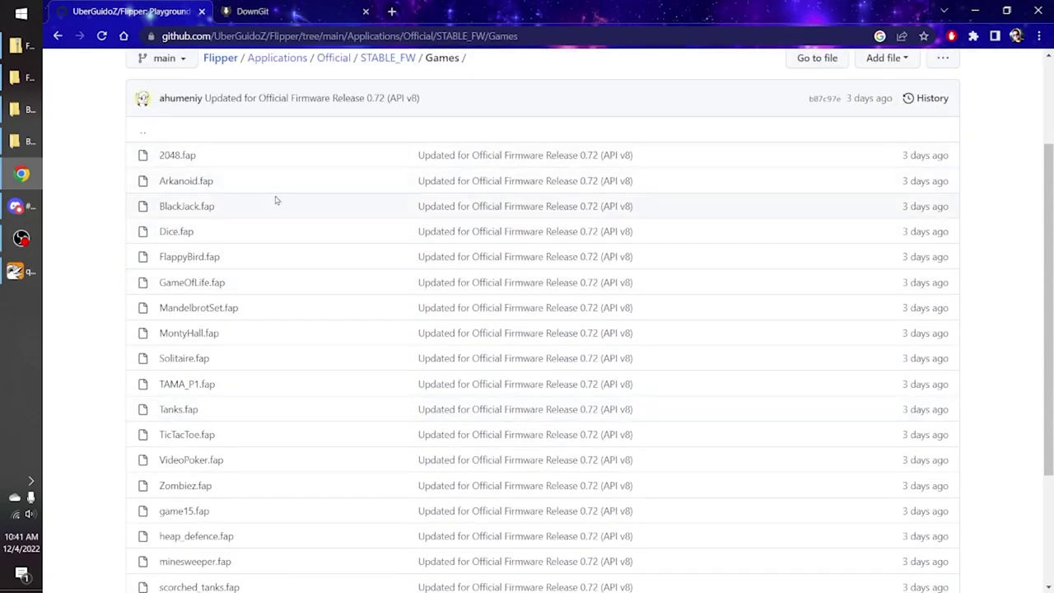
scroll(247, 198, down, 3)
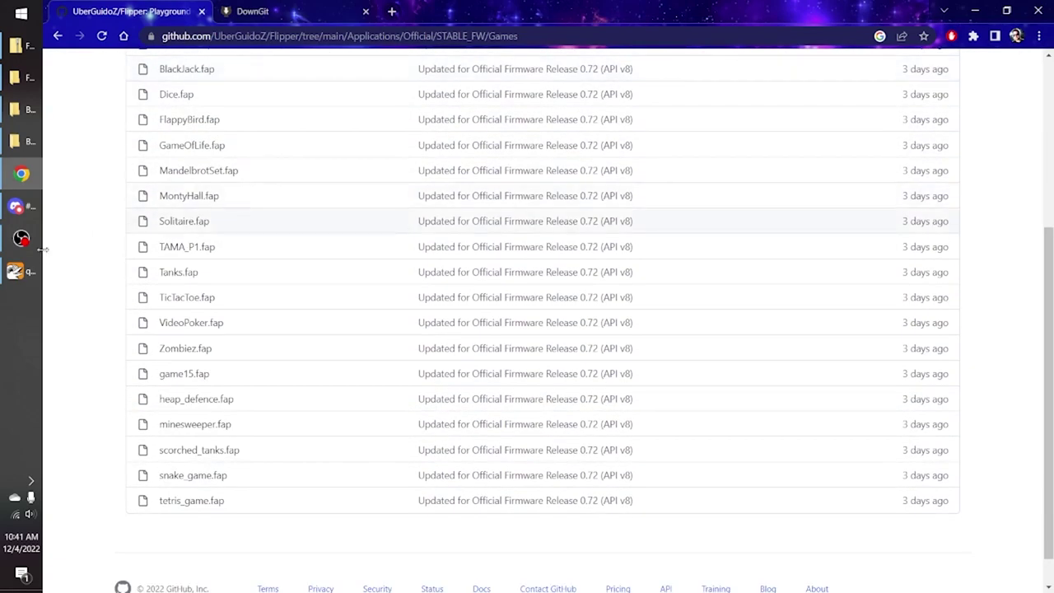
click(22, 271)
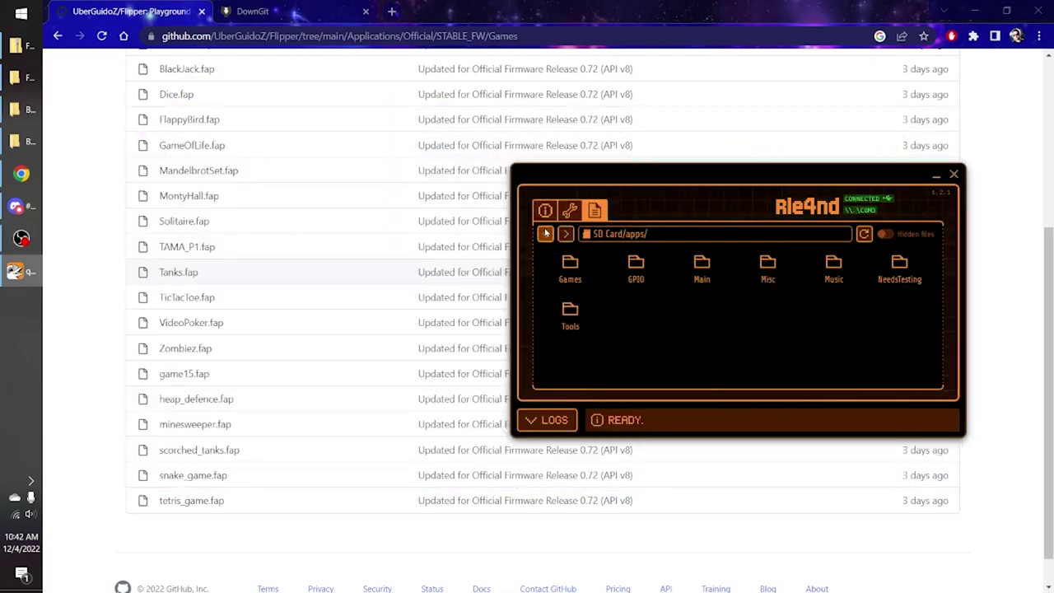
click(546, 234)
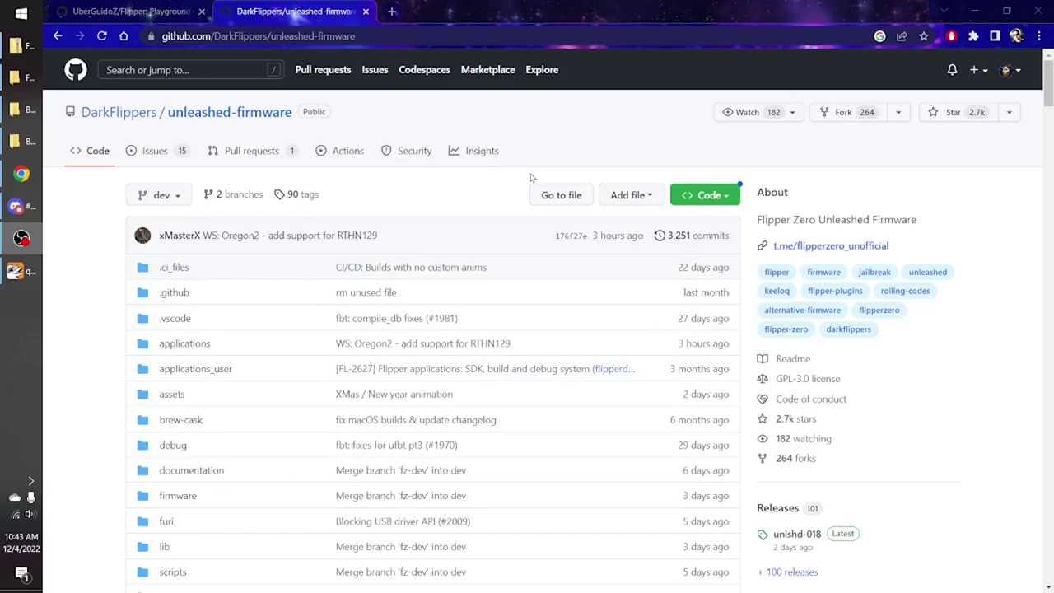
scroll(493, 175, down, 10)
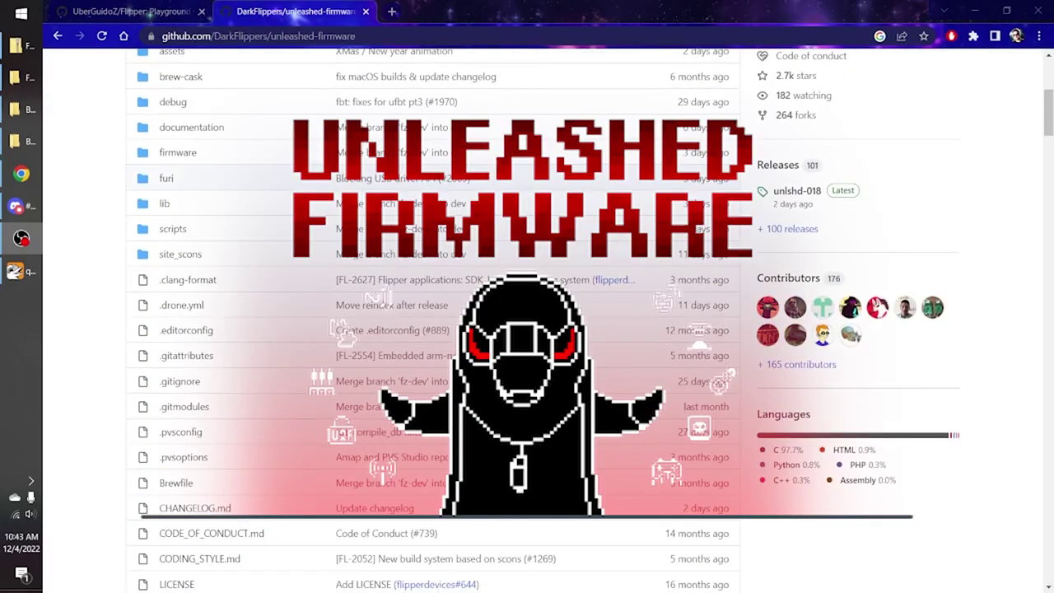
scroll(492, 175, down, 10)
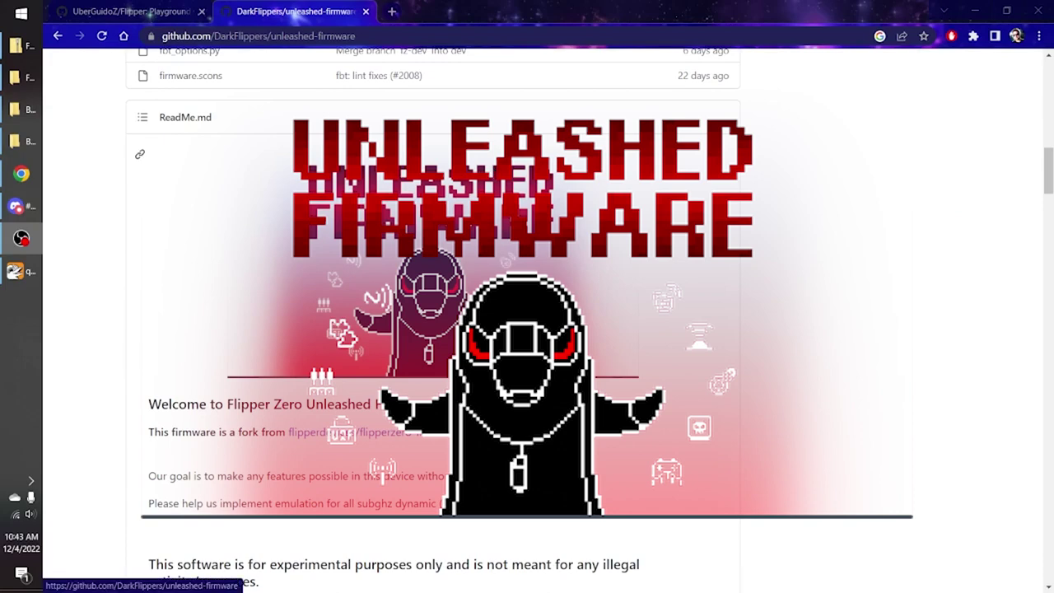
scroll(458, 171, down, 4)
scroll(458, 171, down, 4)
scroll(458, 171, down, 4)
scroll(458, 172, down, 3)
scroll(458, 171, down, 5)
scroll(458, 171, down, 5)
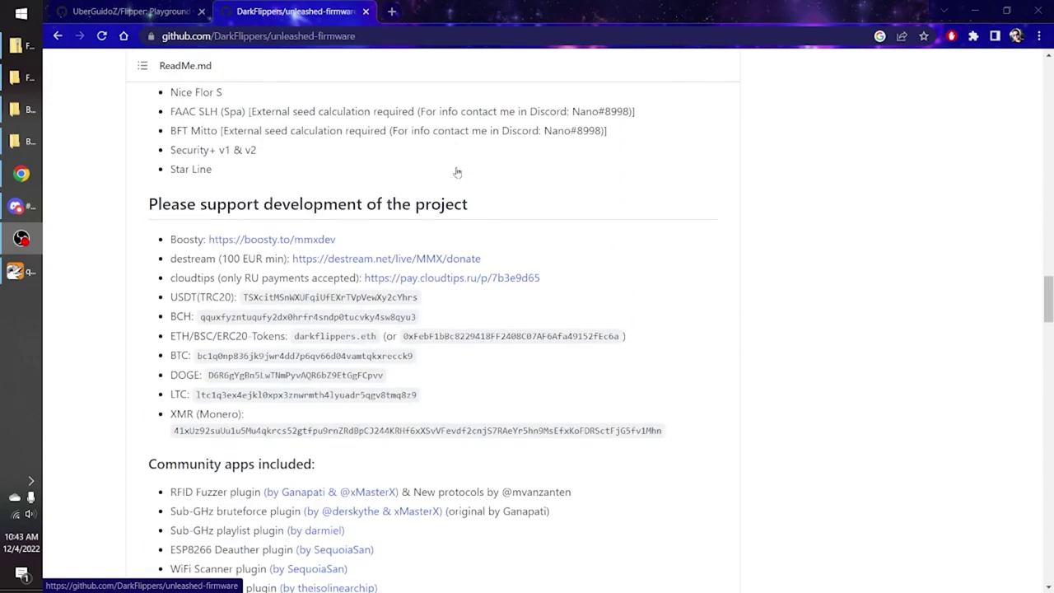
scroll(458, 171, up, 12)
scroll(458, 172, up, 5)
scroll(458, 171, up, 5)
scroll(458, 172, up, 5)
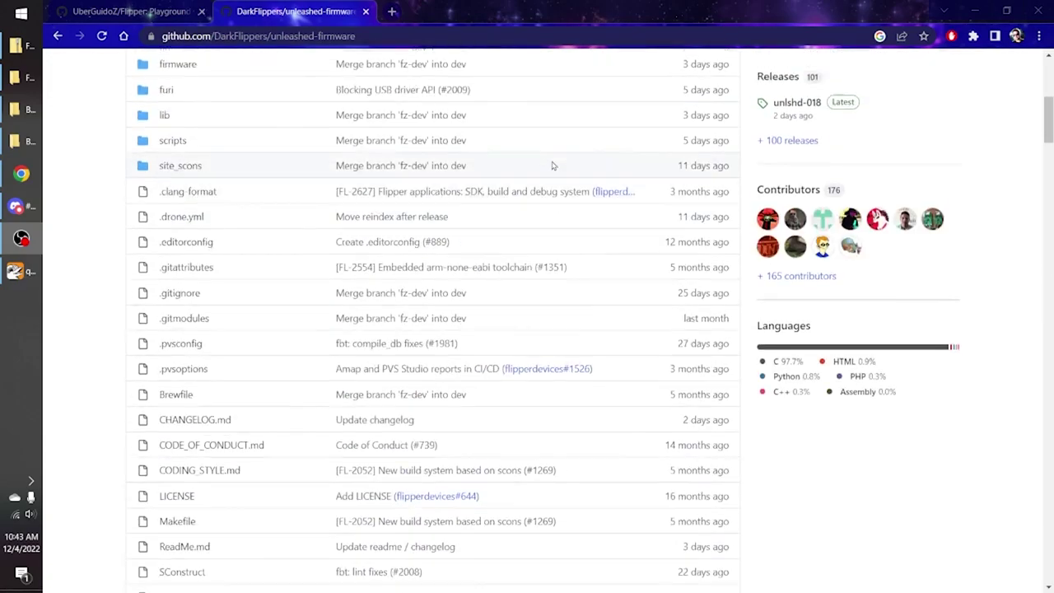
scroll(539, 137, up, 2)
scroll(539, 137, up, 1)
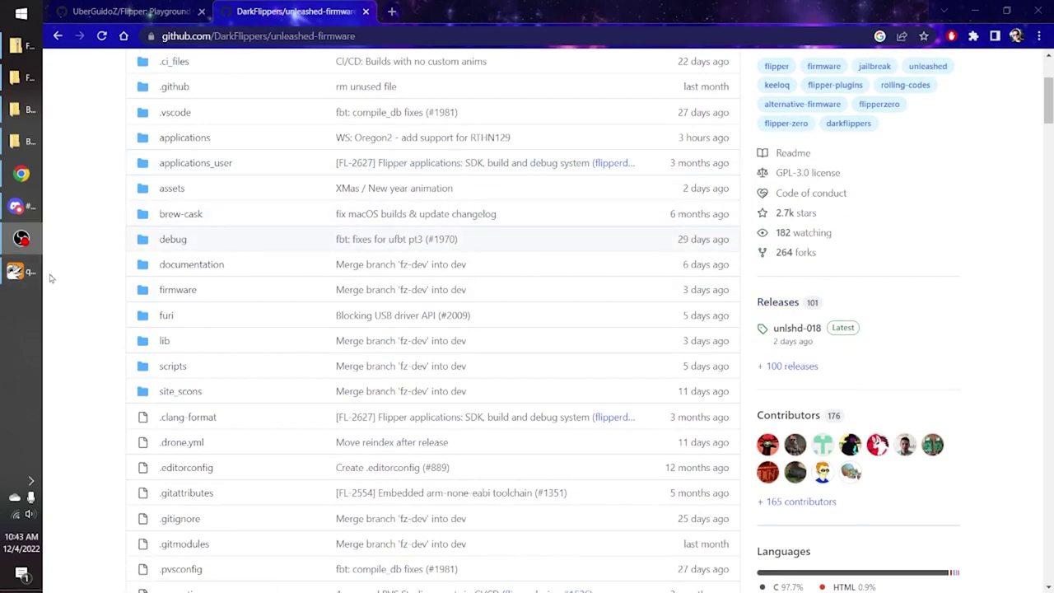
Briefly bring up and close qFlipper, then open the unlshd-018 release page
click(22, 272)
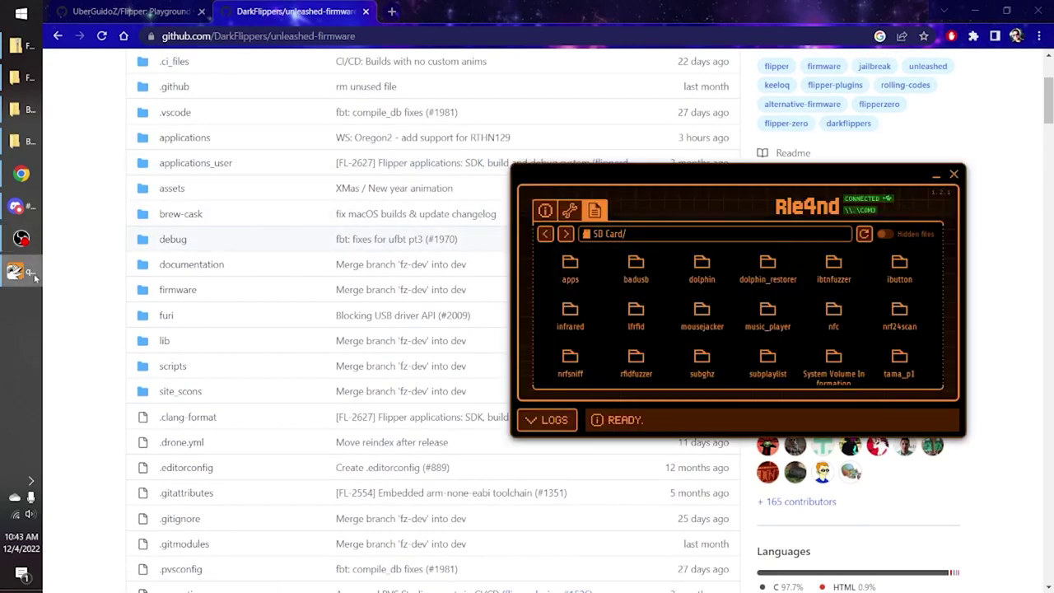
click(955, 177)
click(798, 328)
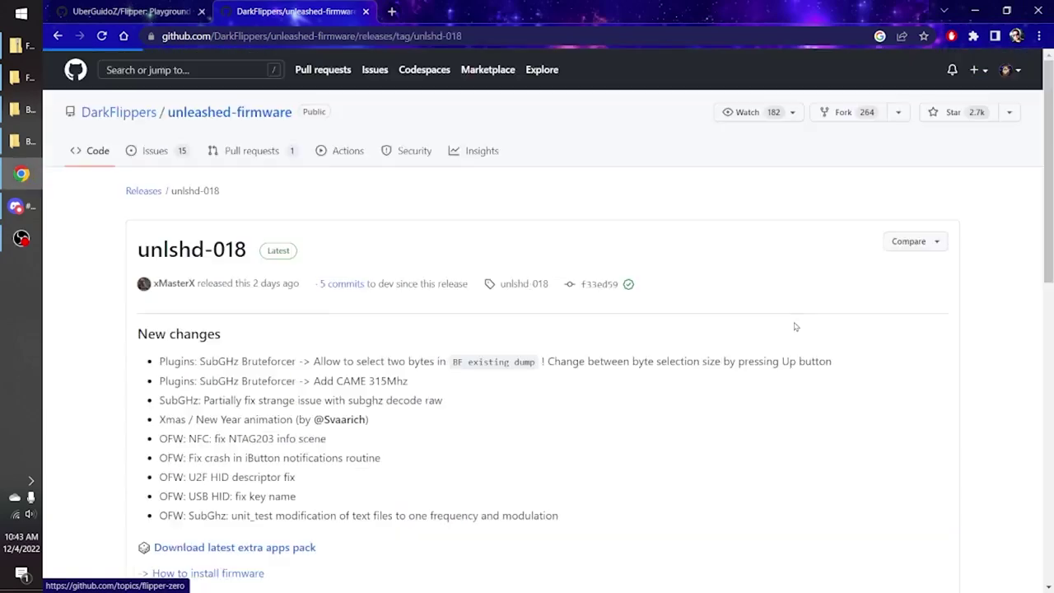
scroll(286, 233, down, 3)
scroll(287, 233, down, 5)
scroll(287, 233, down, 3)
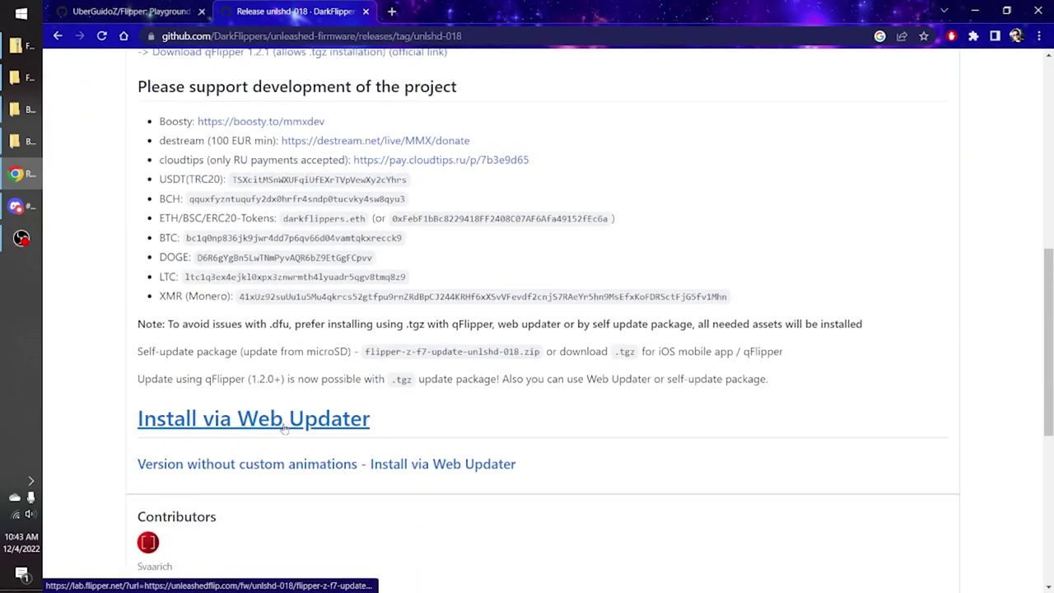
Connect the Flipper over COM3 in Flipper Lab and install Unleashed unlshd-018
click(284, 420)
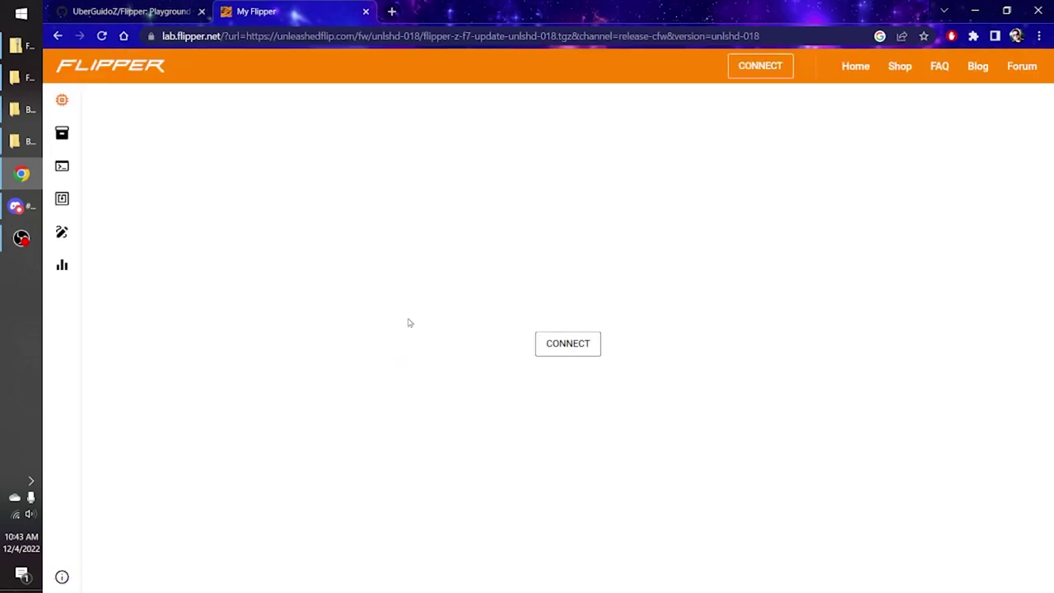
click(568, 344)
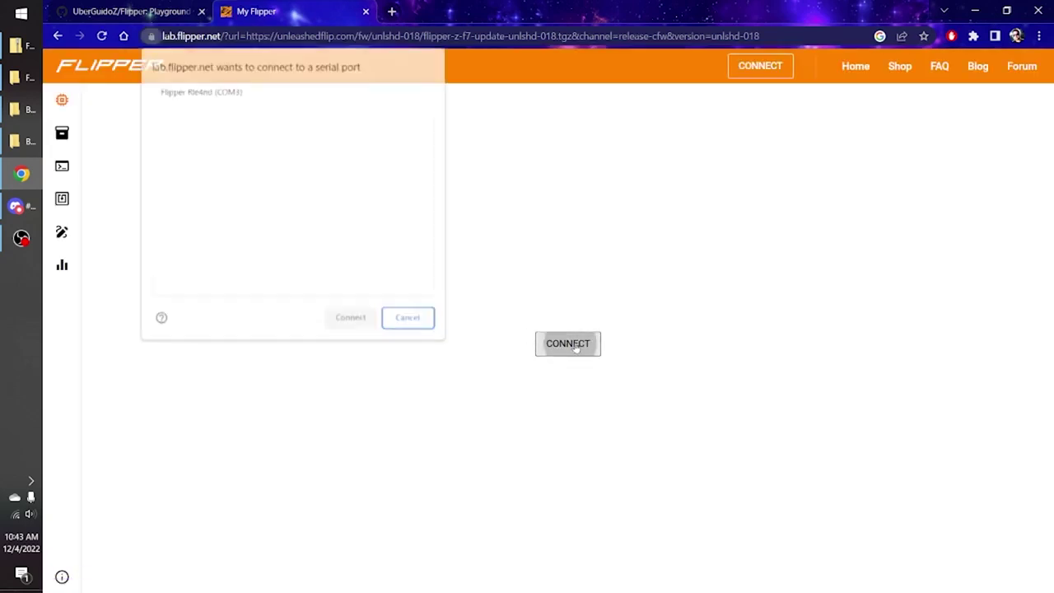
click(188, 96)
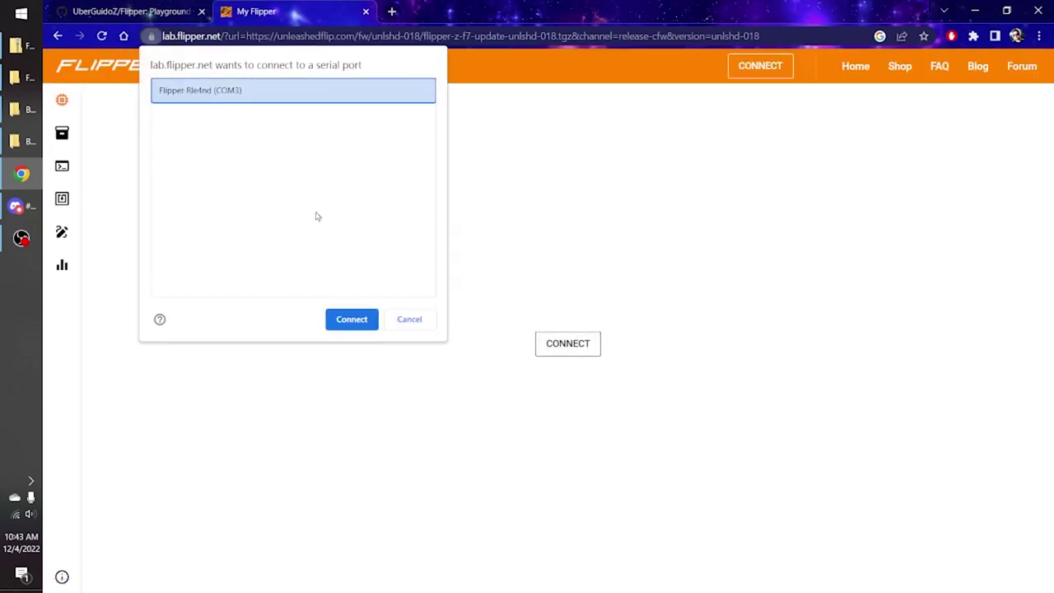
click(351, 320)
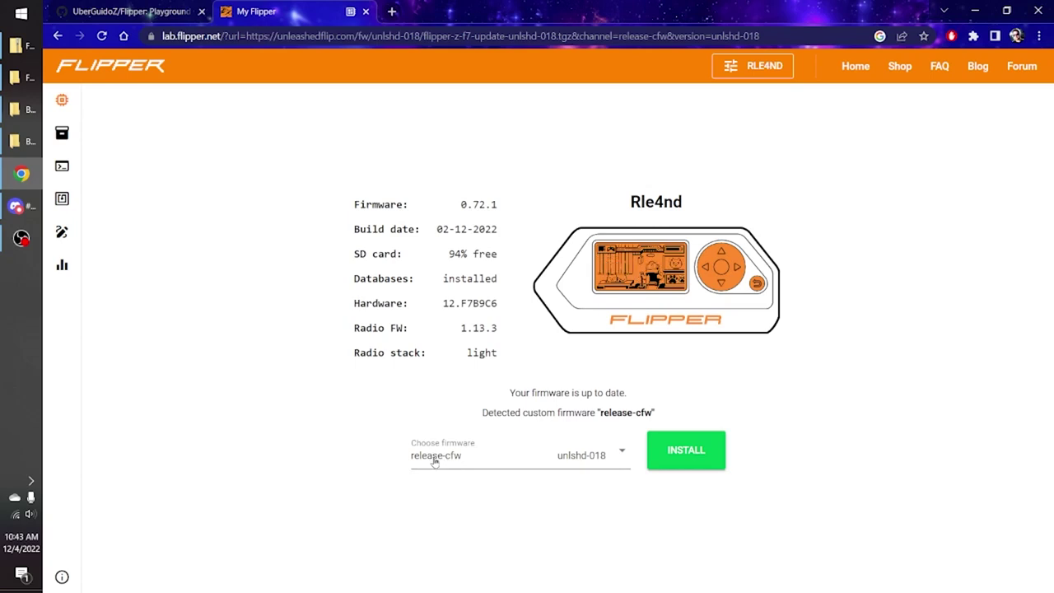
click(682, 458)
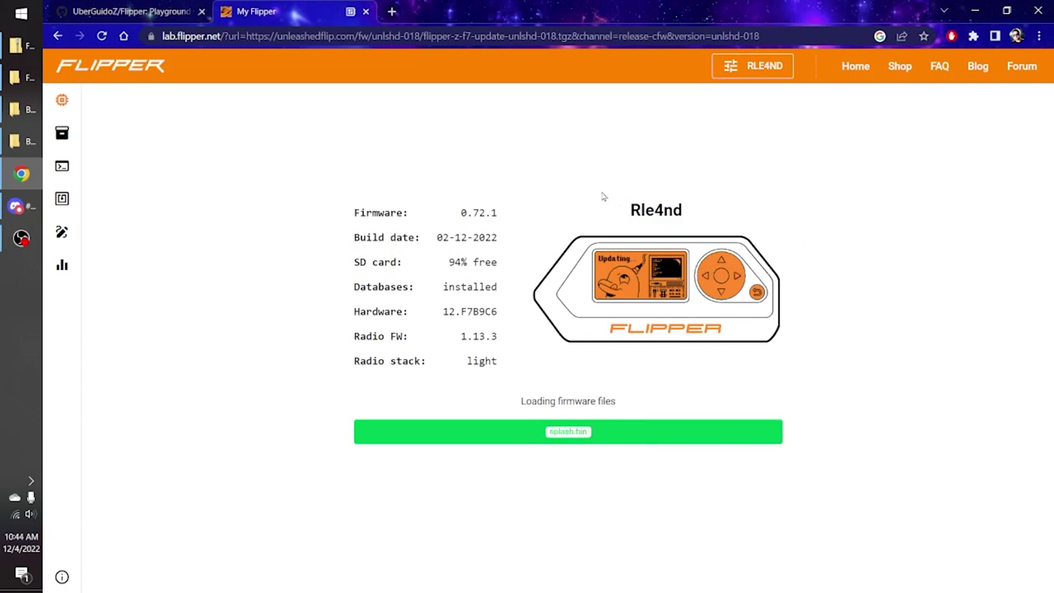
Close the web updater tab and relaunch qFlipper from system search
click(367, 11)
key(super)
text(q)
key(Return)
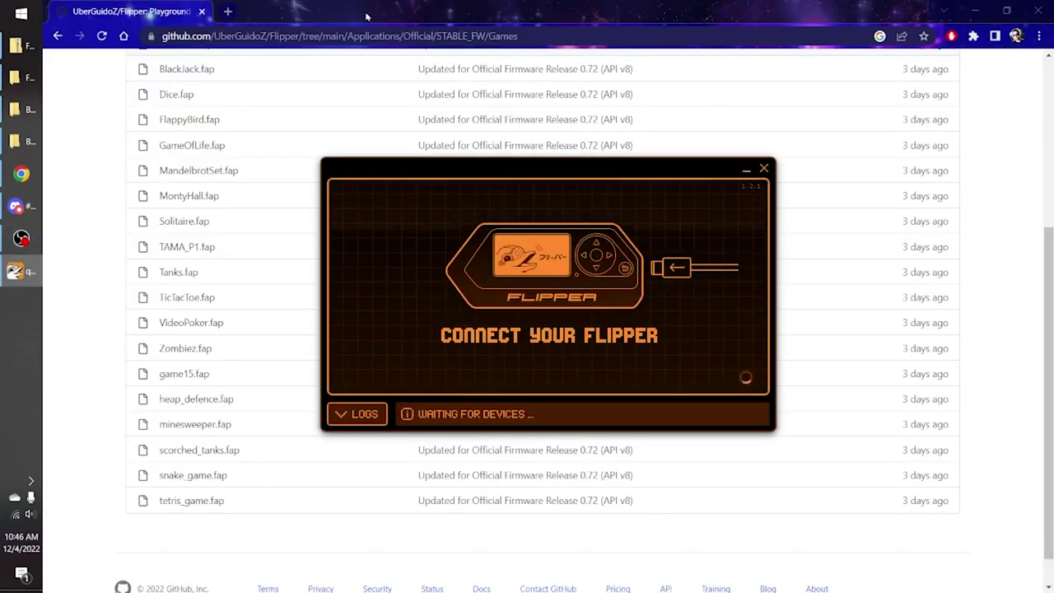
Show the Flipper's live screen and advance past the firmware-updated and welcome screens
click(647, 247)
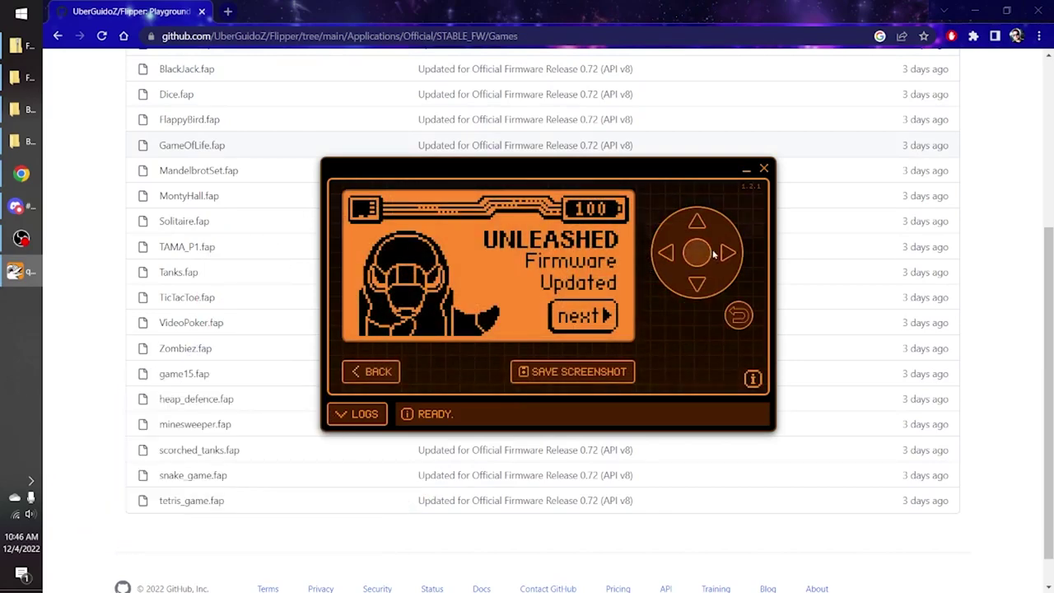
click(729, 252)
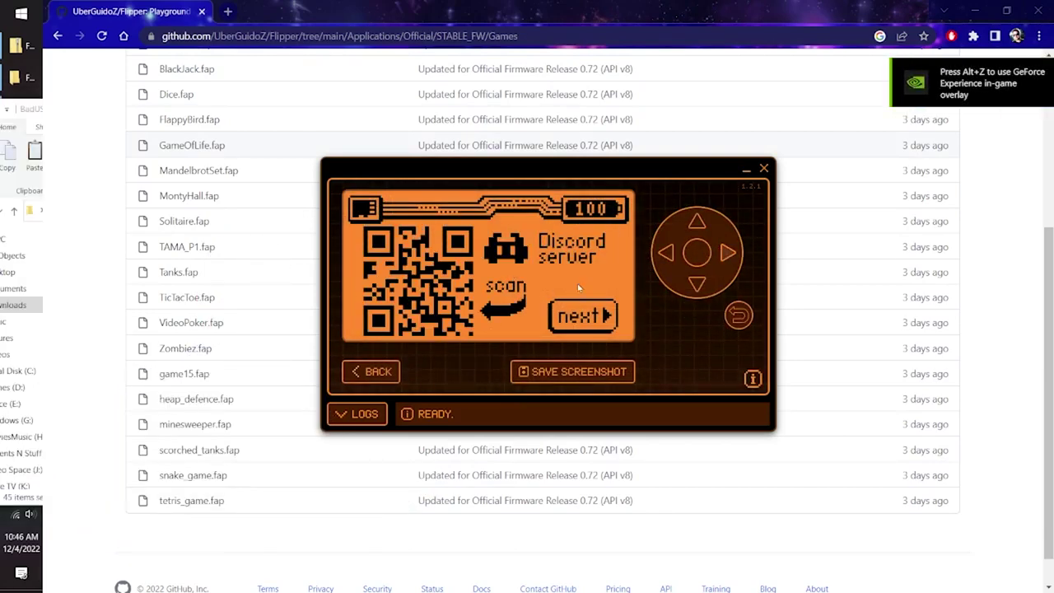
click(728, 254)
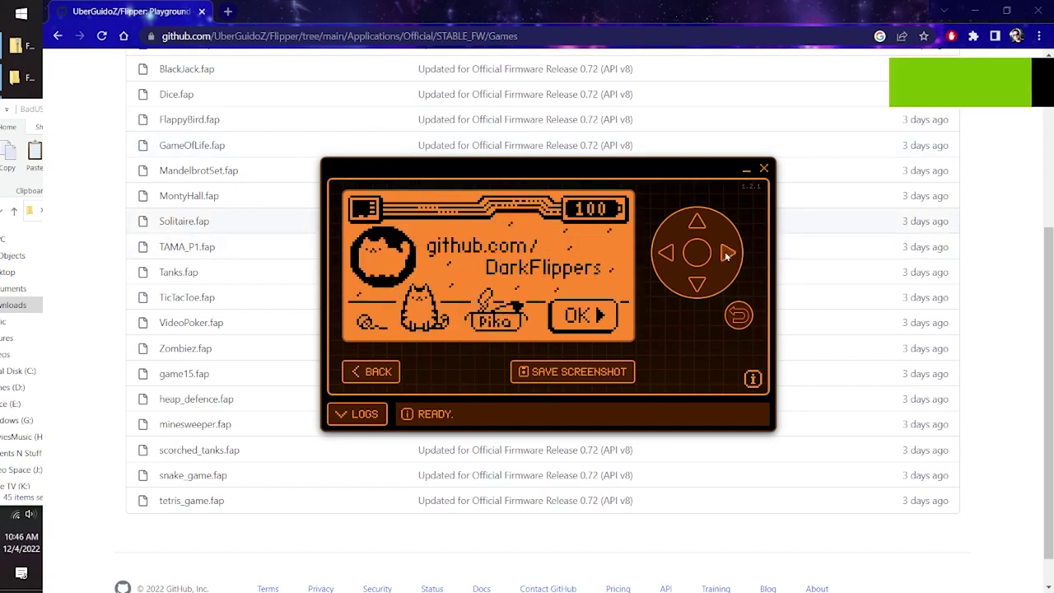
click(728, 254)
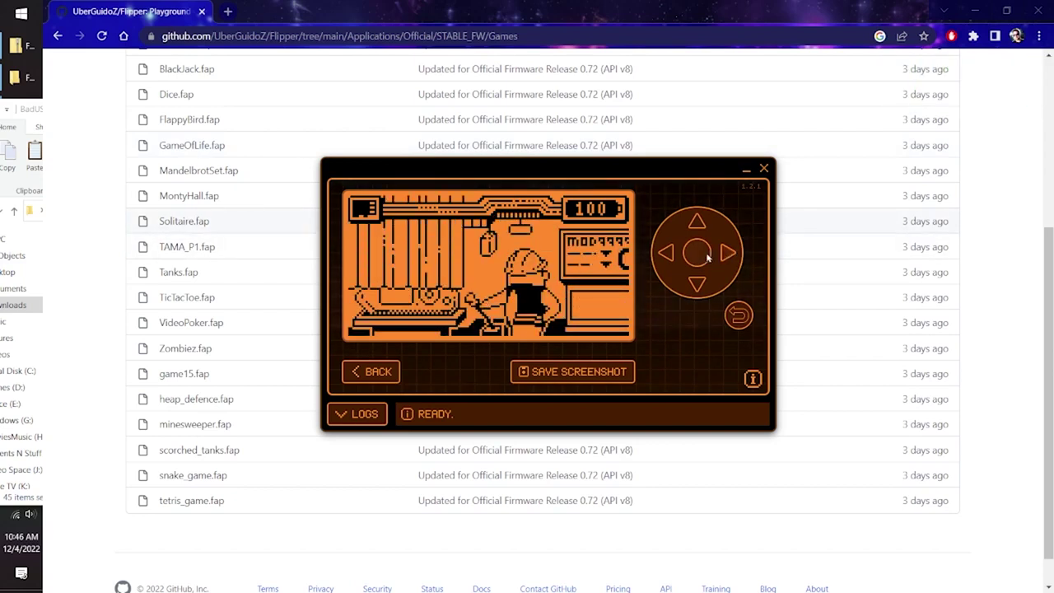
Open Applications > GPIO and scroll down the app list to Dist. Sensor
click(697, 253)
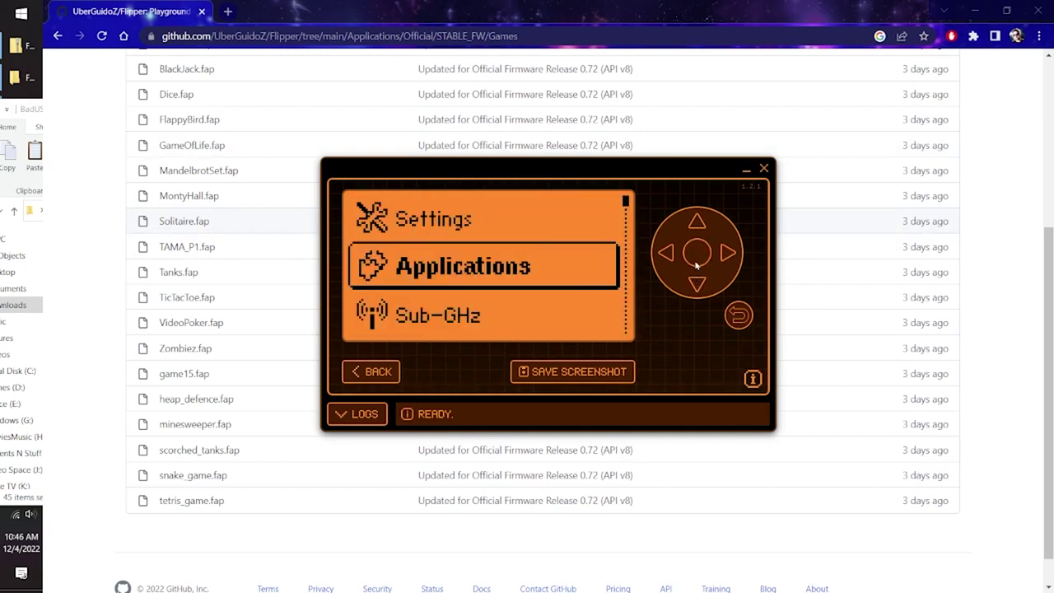
click(697, 257)
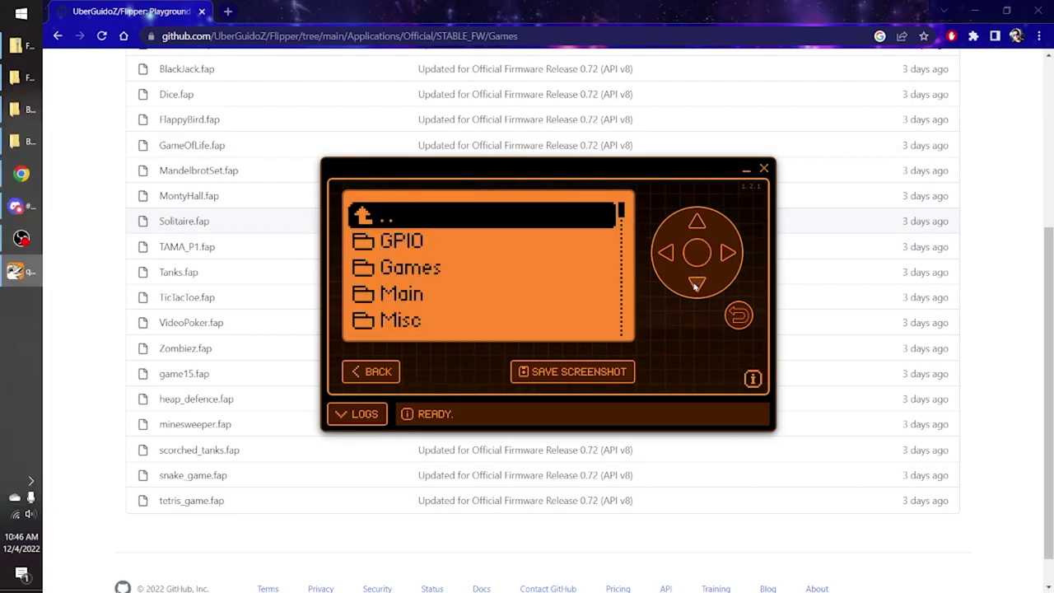
click(697, 257)
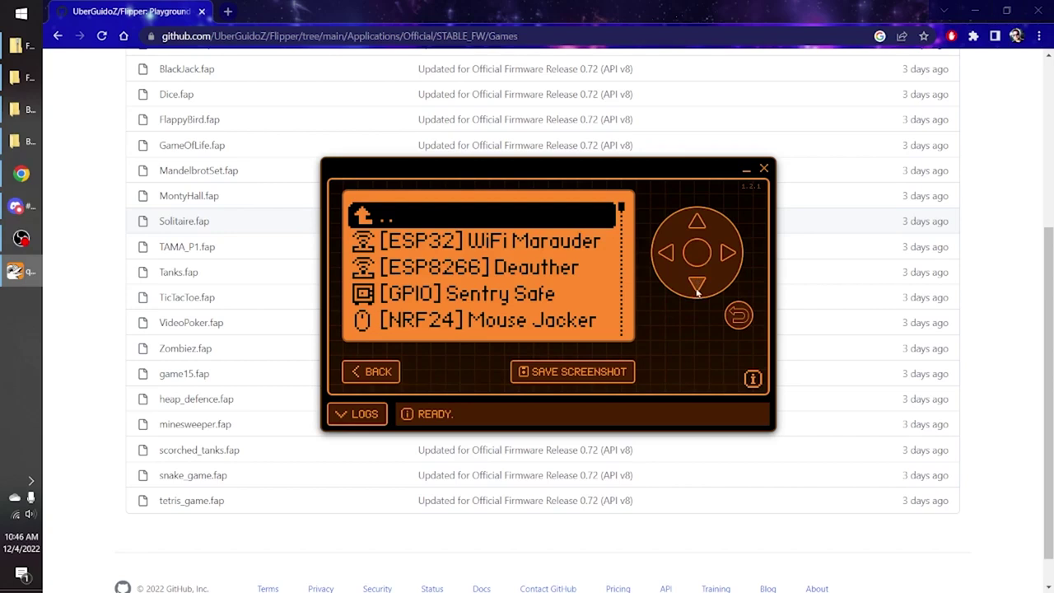
click(697, 286)
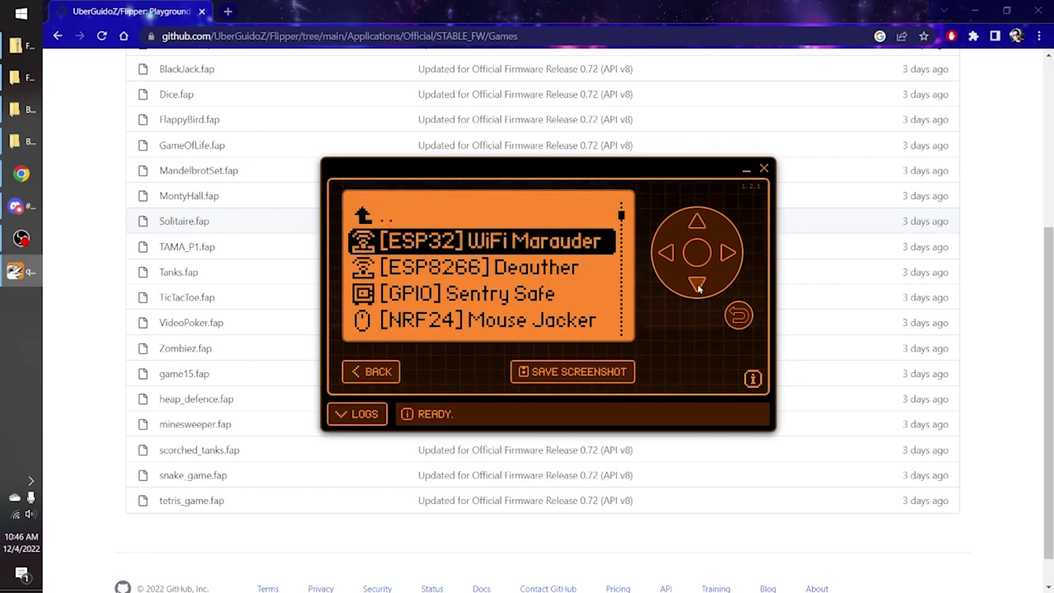
click(697, 286)
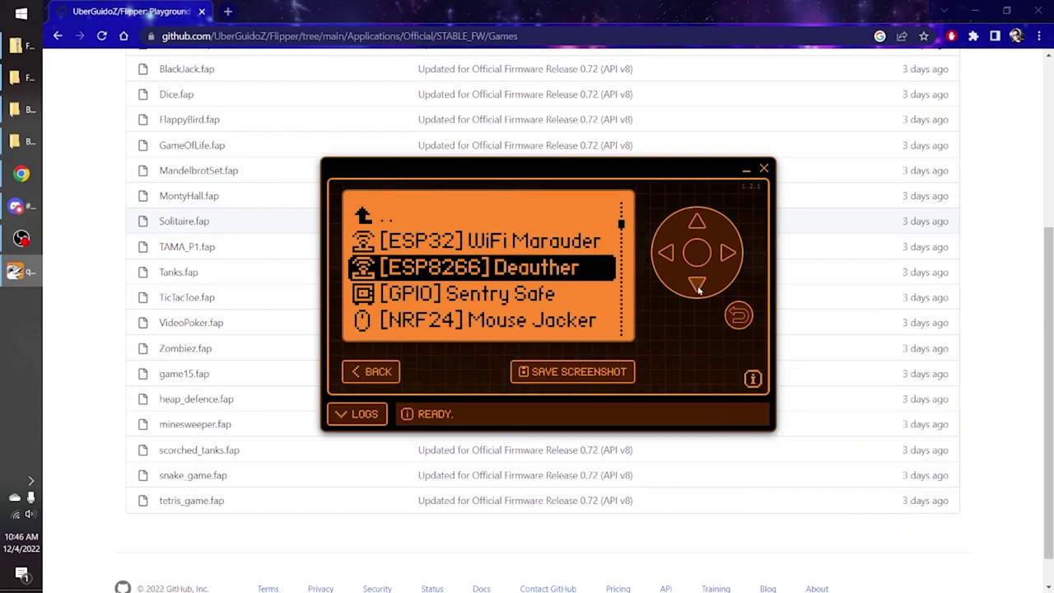
double_click(697, 285)
click(698, 284)
triple_click(698, 284)
click(697, 284)
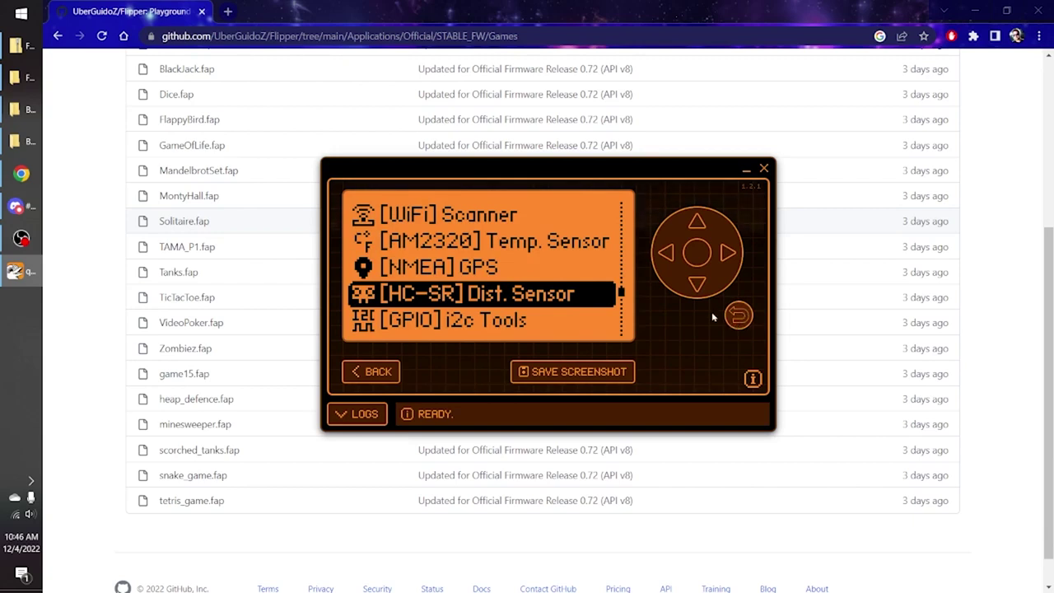
Go back to the app folders, open Games and highlight DOOM
click(739, 314)
click(698, 285)
click(696, 253)
click(698, 284)
Launch DOOM and walk forward through the opening corridor
click(697, 253)
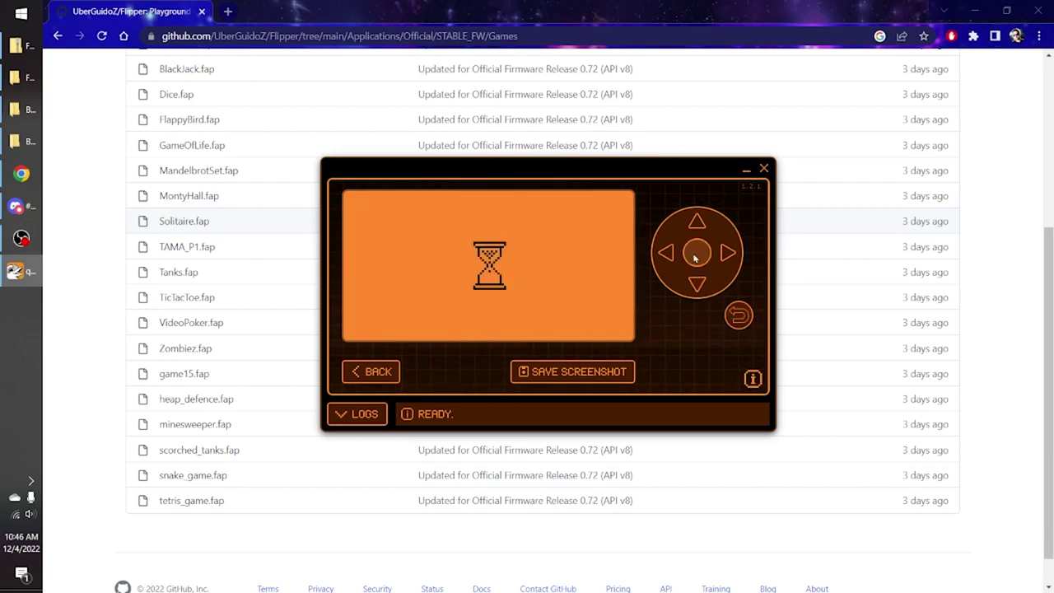
click(697, 253)
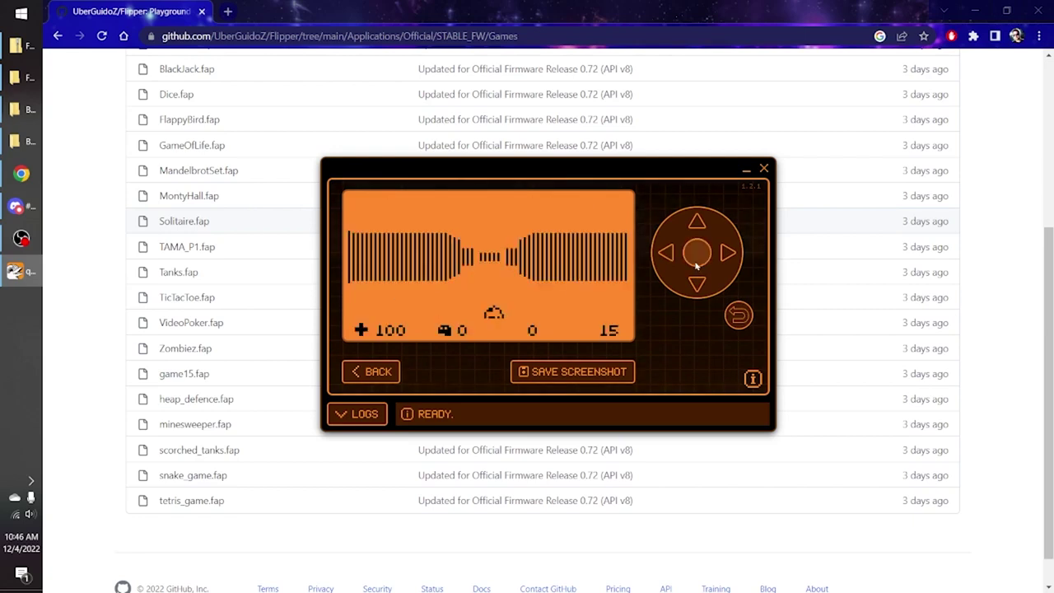
click(695, 224)
click(696, 224)
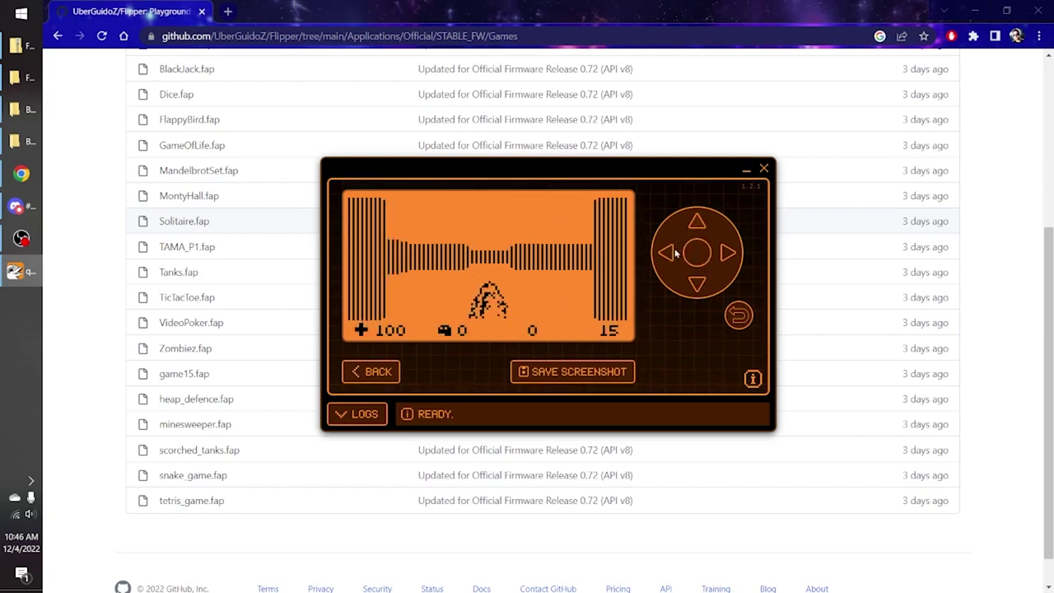
key(Left)
click(696, 224)
click(696, 224)
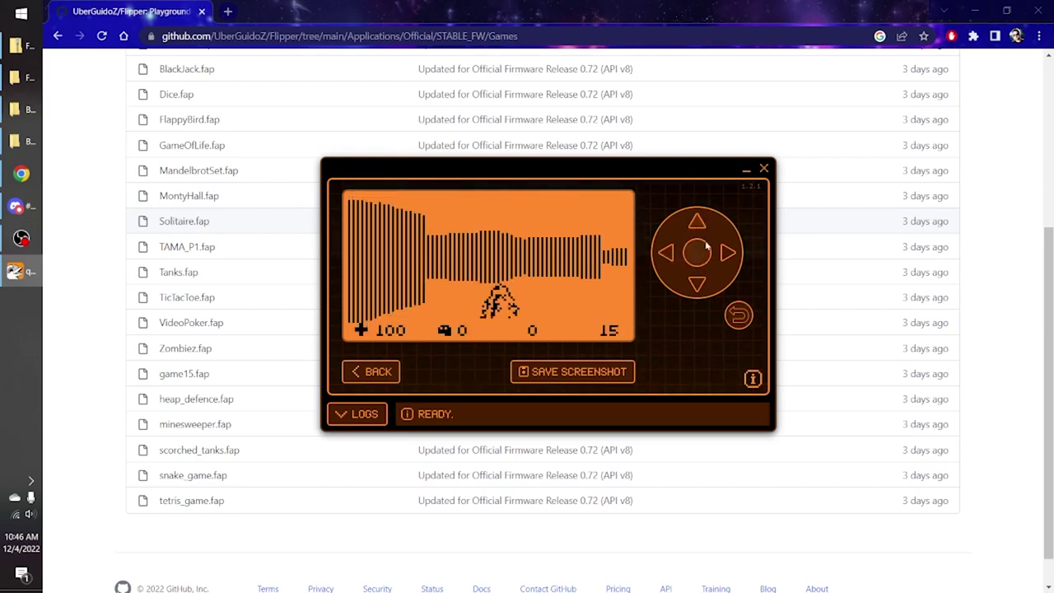
Turn right and advance toward the monster
key(Right)
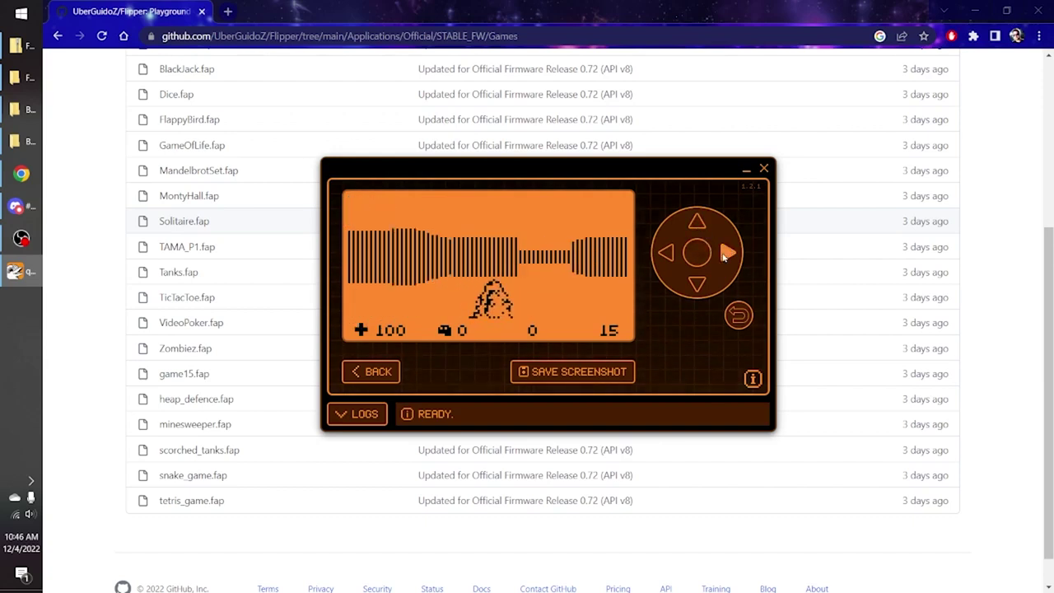
key(Right)
click(697, 224)
key(Right)
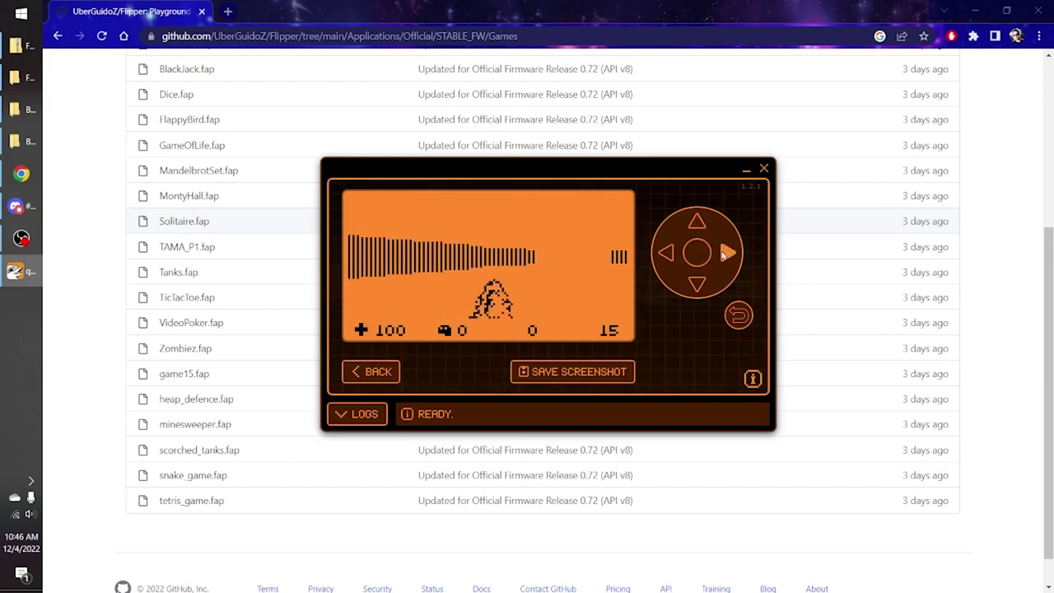
click(698, 222)
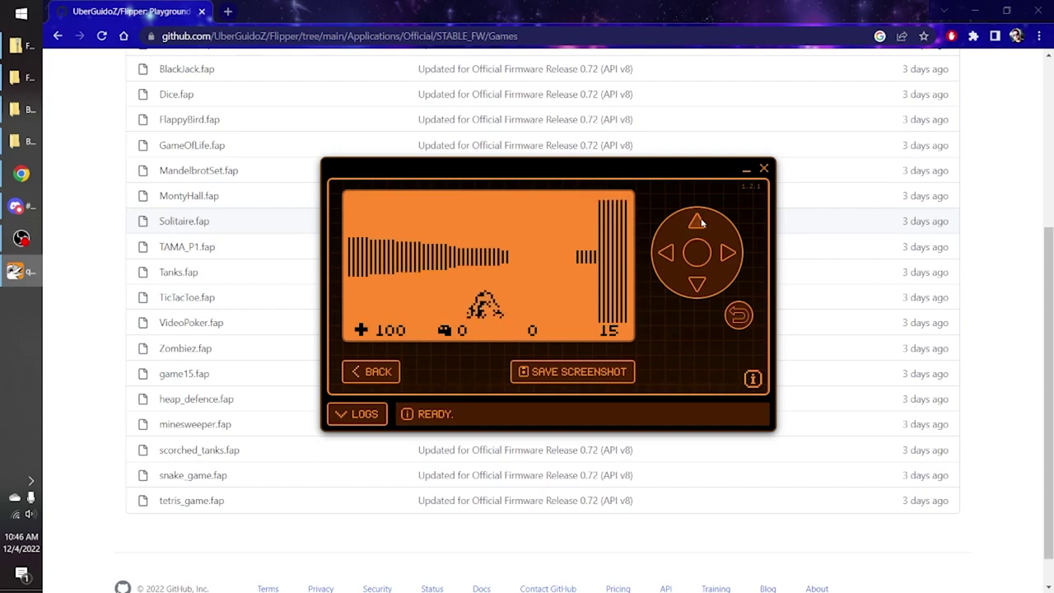
click(698, 223)
key(Left)
click(690, 254)
Shoot the monster, explore a new corridor, then quit DOOM to the main menu
click(695, 253)
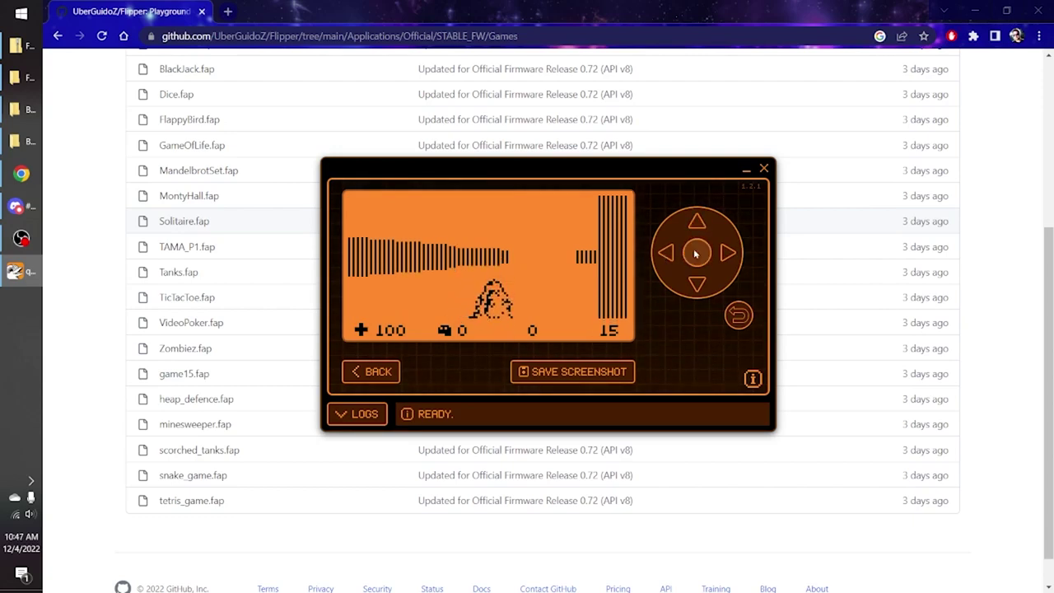
click(692, 255)
key(Left)
click(698, 224)
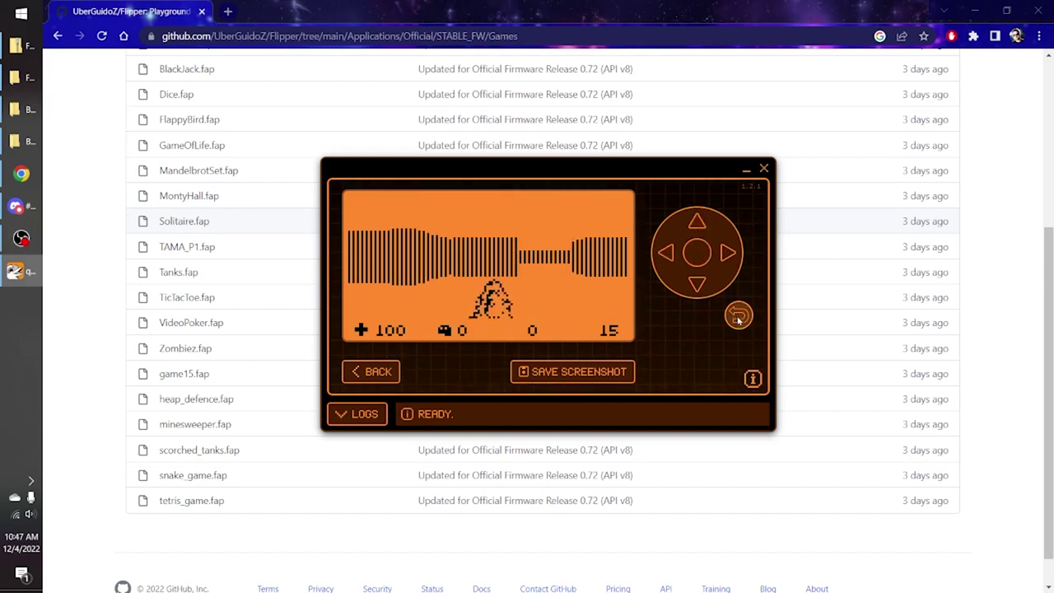
click(739, 317)
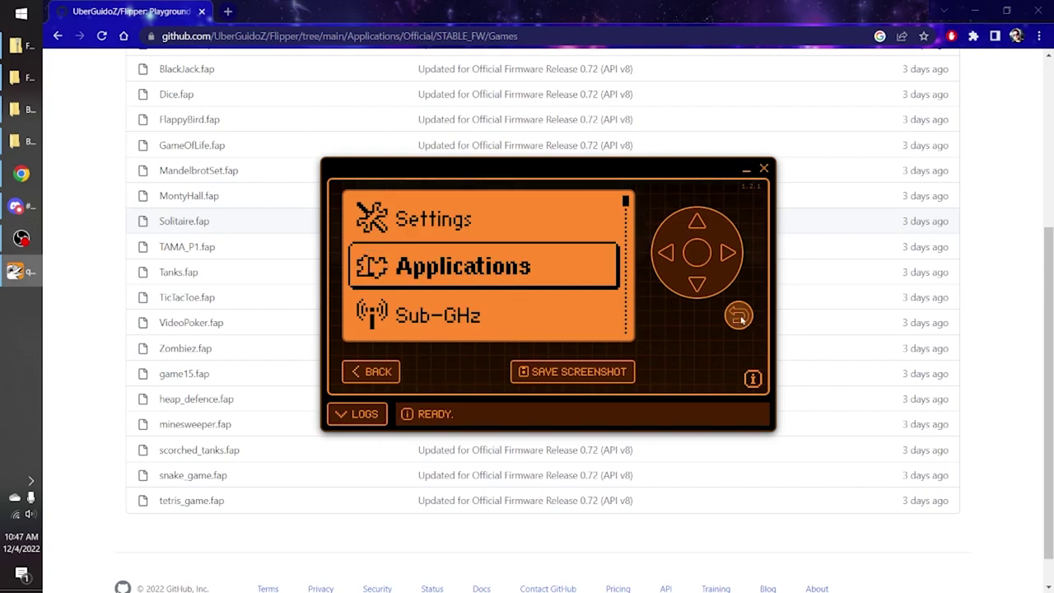
Return the Flipper to its idle screen, close the live view, and focus Chrome's address bar
click(738, 318)
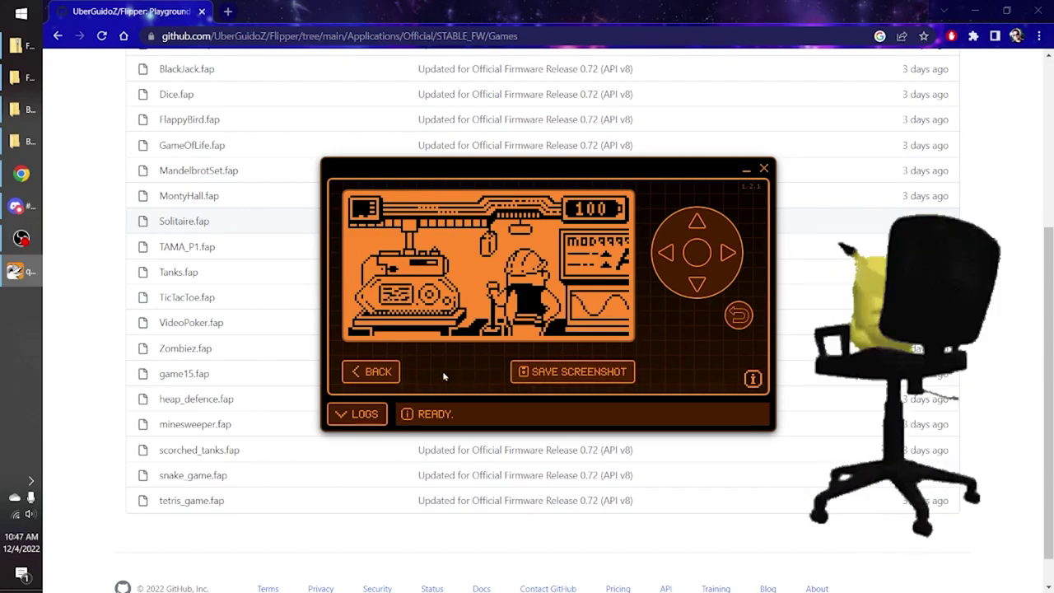
click(378, 368)
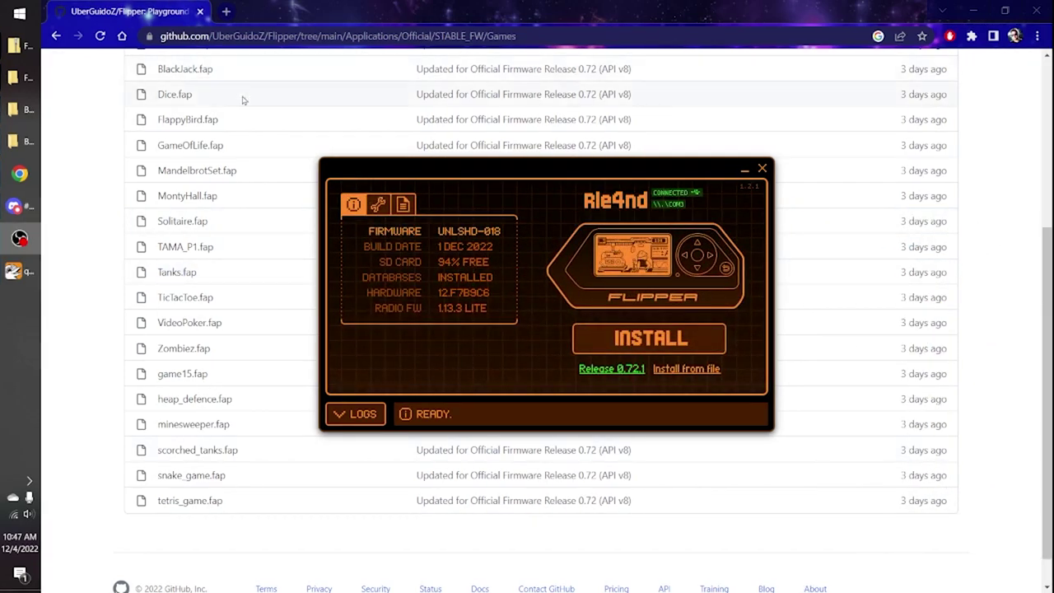
click(256, 36)
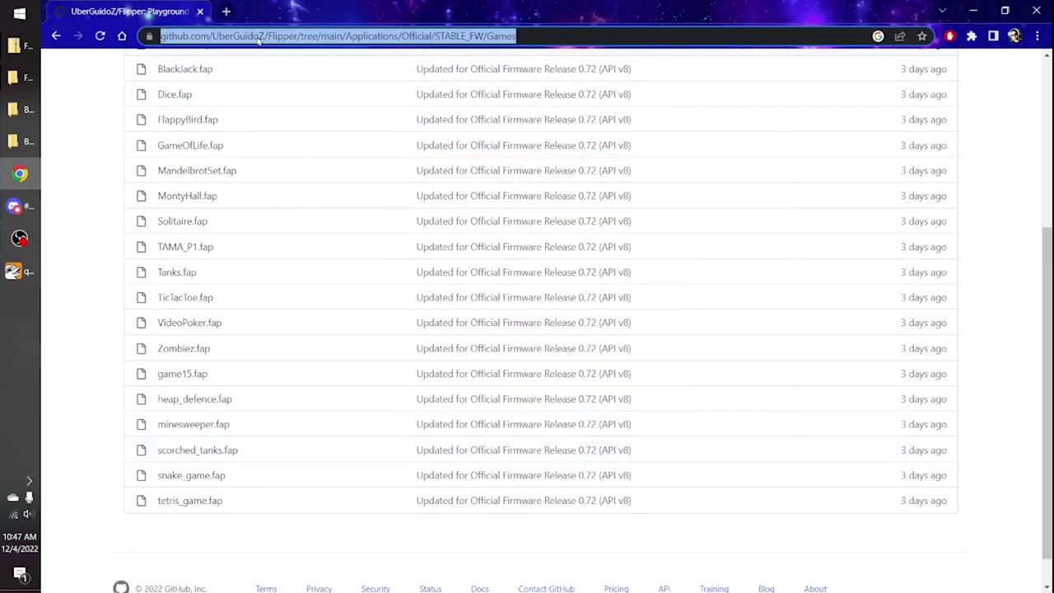
text(rogue)
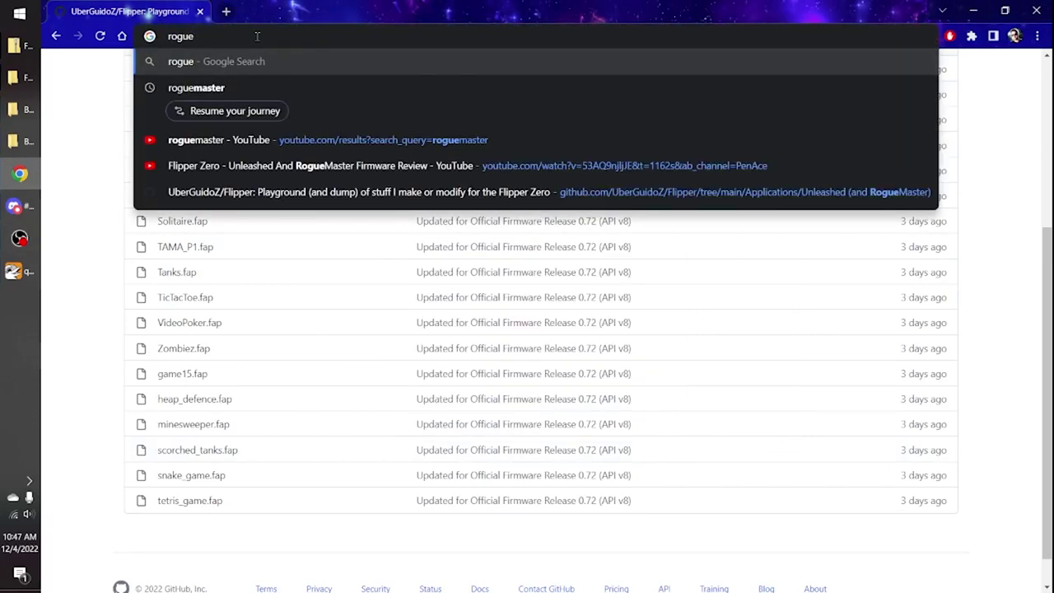
text(master)
Search Google for roguemaster and open RogueMaster's flipperzero-firmware-wPlugins repository
key(Return)
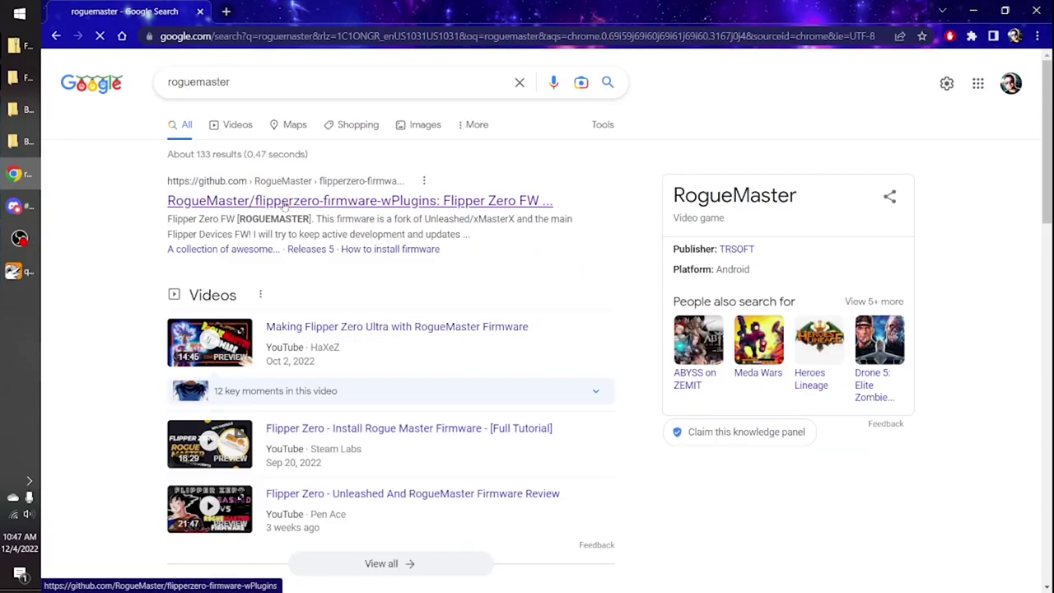
click(288, 201)
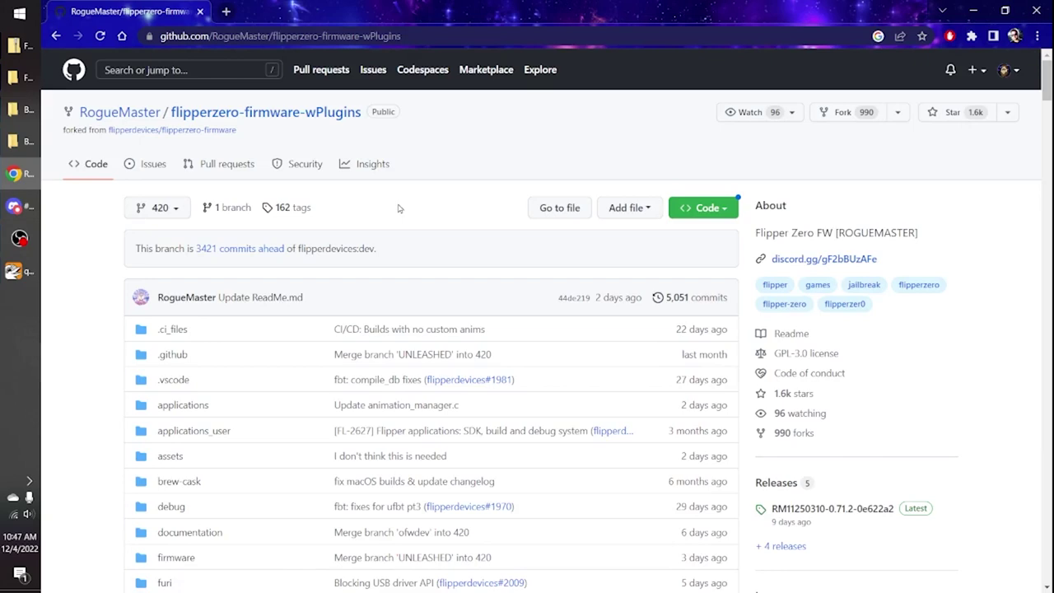
scroll(86, 270, down, 2)
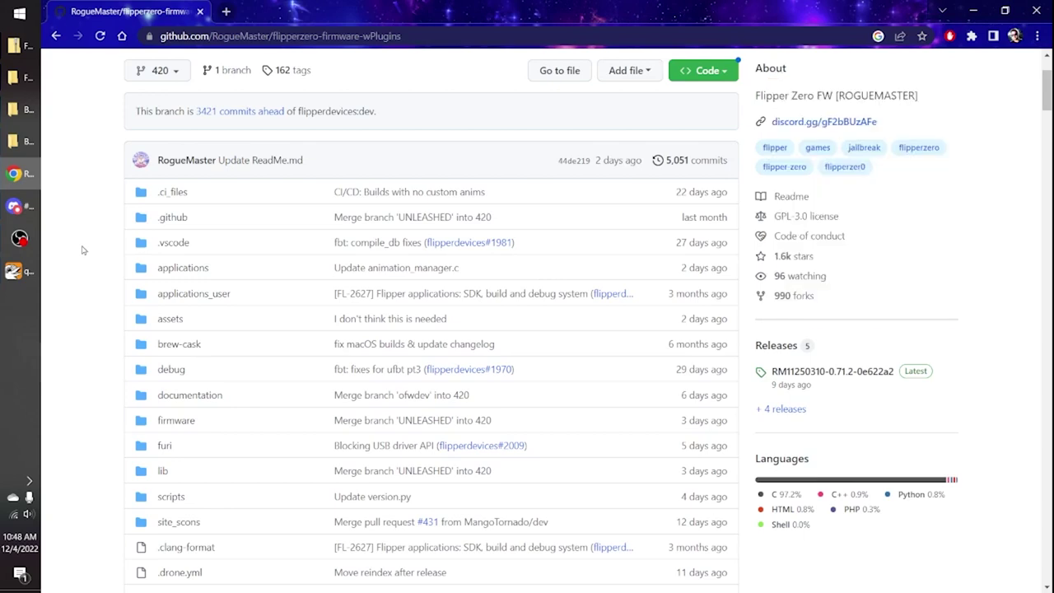
scroll(82, 251, down, 1)
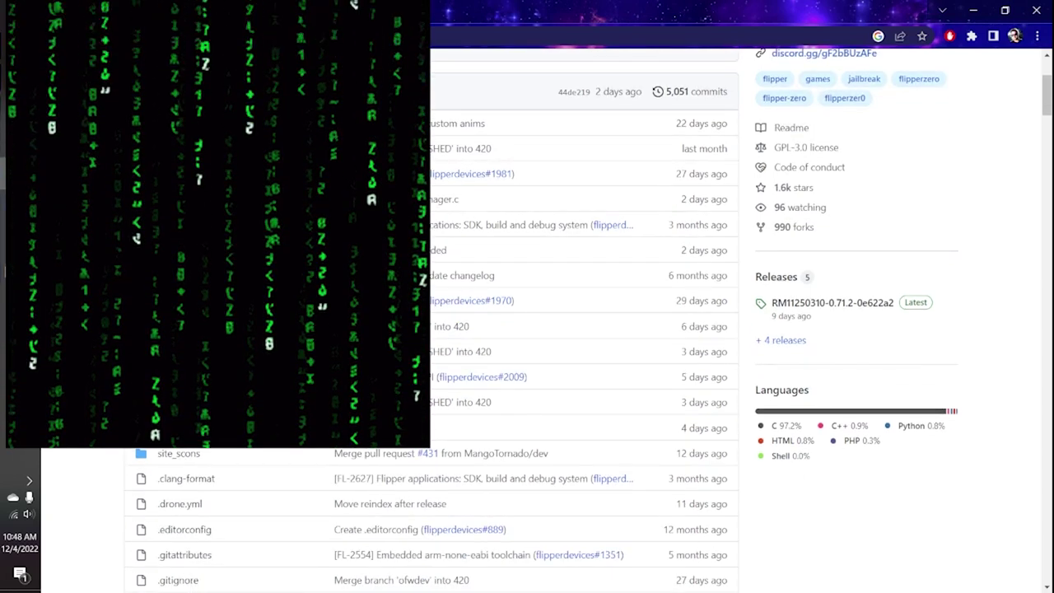
scroll(82, 250, down, 2)
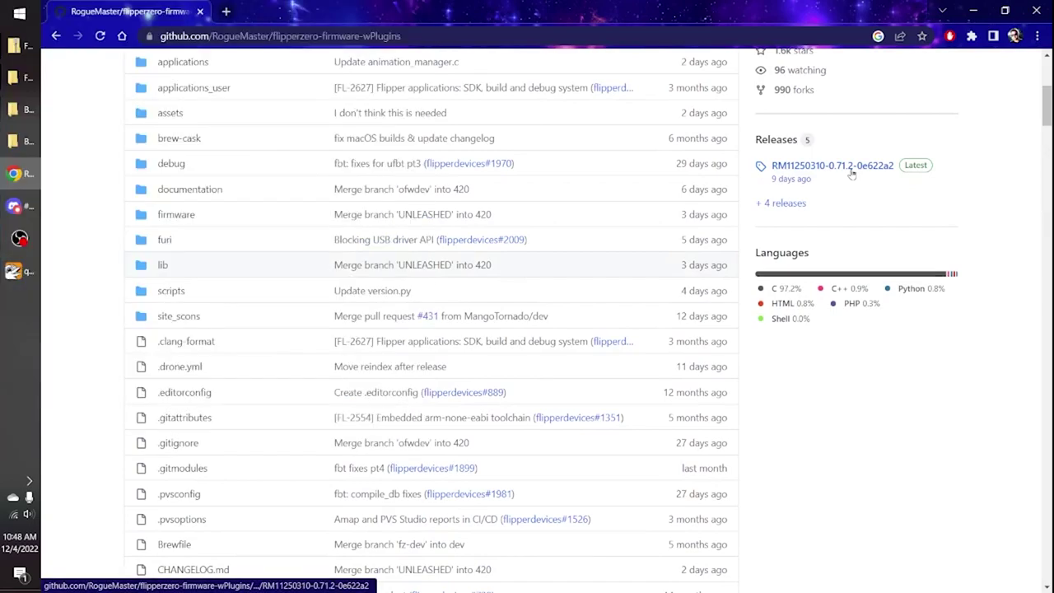
Open release RM11250310-0.71.2 and save RM11250310-0.71.2-0e622a2.zip to Downloads
click(832, 165)
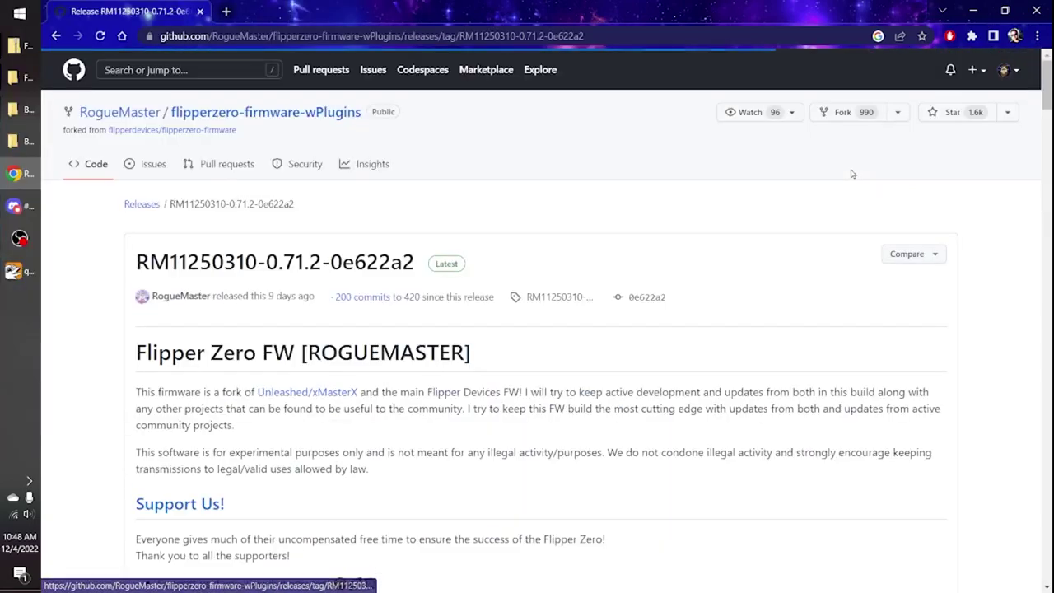
scroll(507, 220, down, 3)
scroll(507, 220, down, 3)
scroll(507, 219, down, 4)
scroll(505, 218, down, 4)
scroll(505, 218, down, 1)
scroll(505, 218, up, 12)
scroll(505, 218, up, 5)
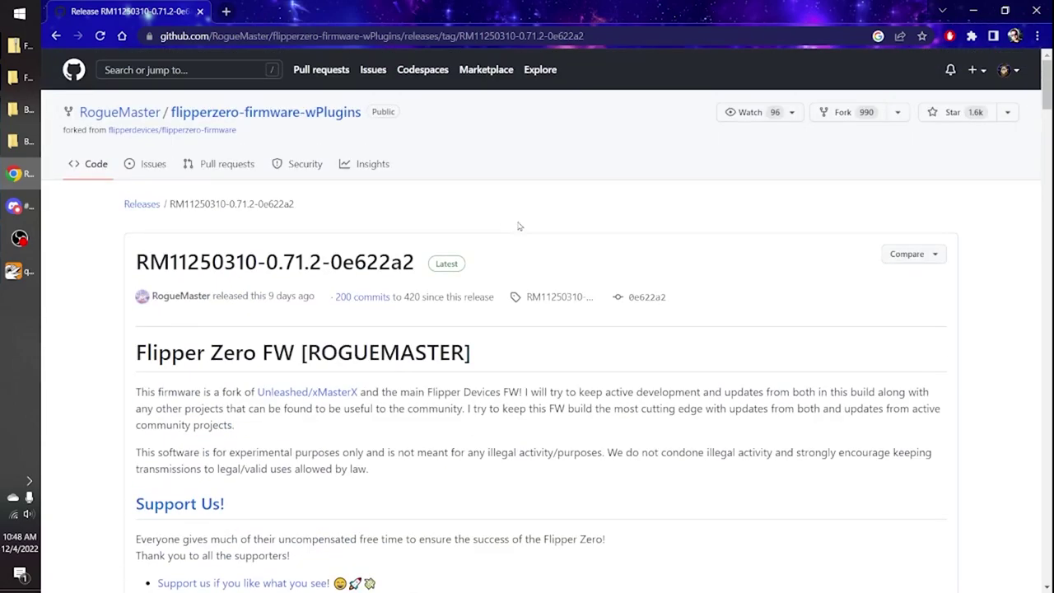
scroll(671, 215, down, 4)
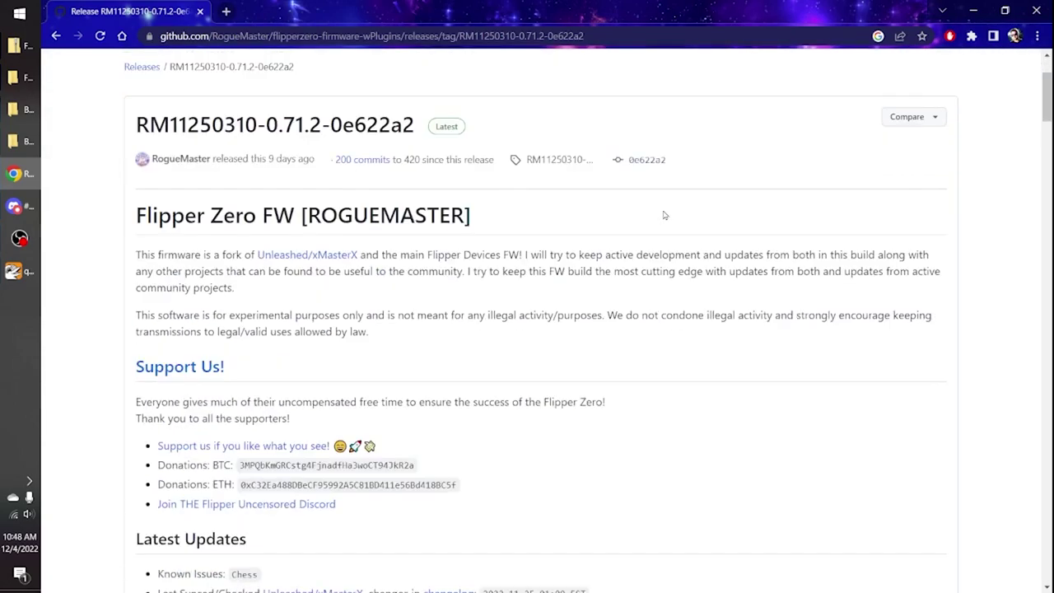
scroll(671, 215, down, 8)
scroll(651, 210, down, 6)
scroll(640, 204, down, 6)
scroll(640, 204, down, 8)
scroll(640, 205, down, 6)
scroll(634, 206, down, 6)
scroll(632, 206, down, 5)
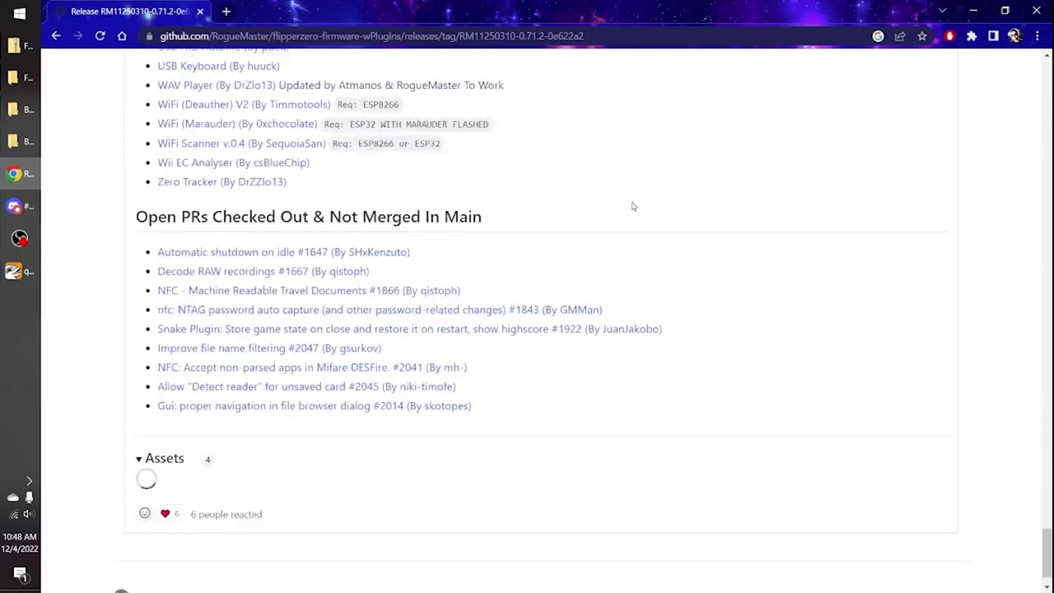
scroll(632, 206, down, 10)
scroll(632, 206, down, 3)
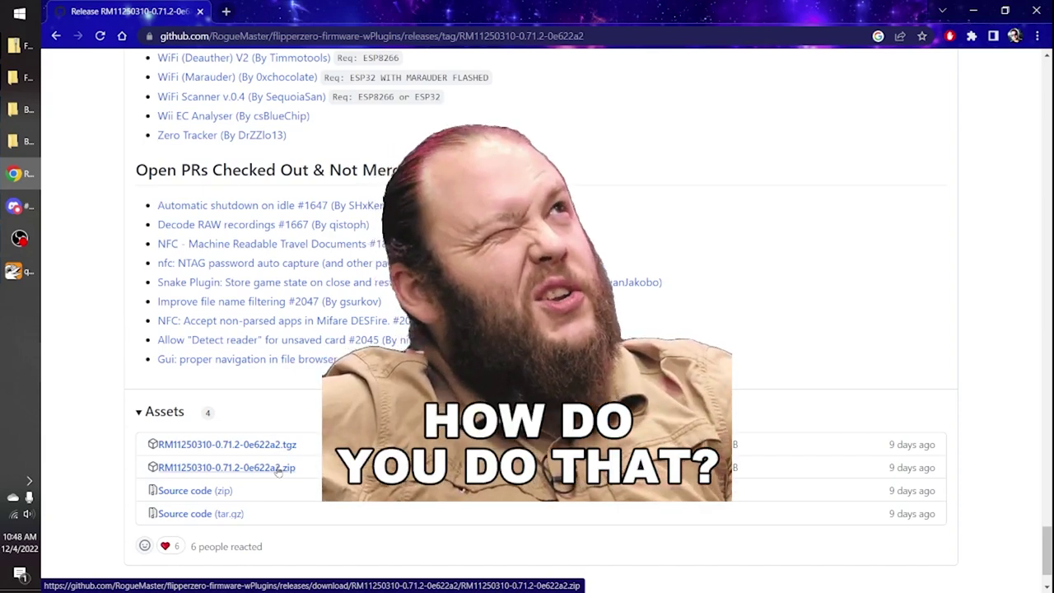
click(279, 468)
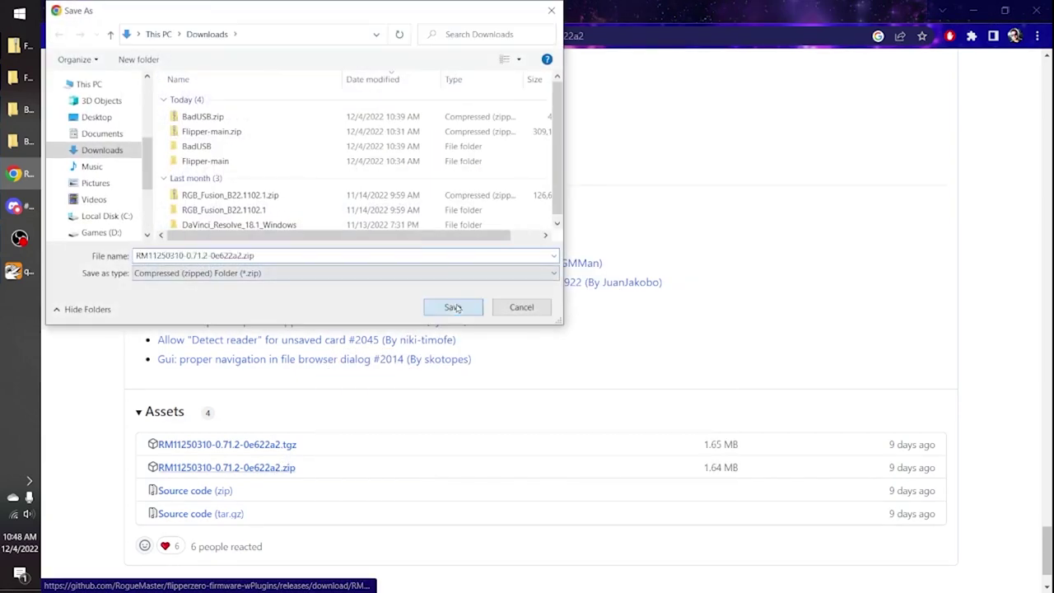
click(453, 308)
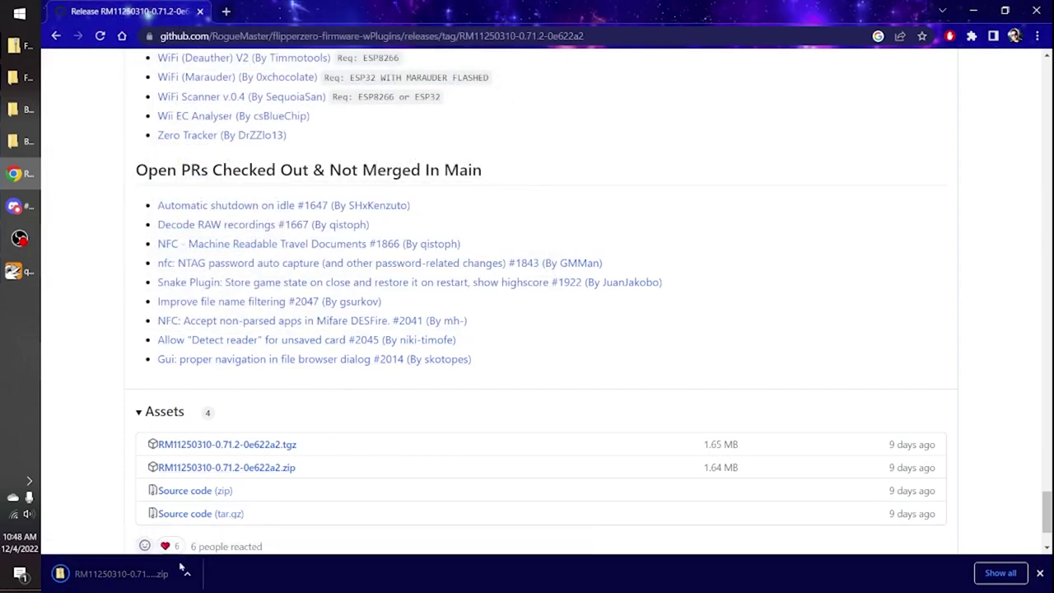
Extract RM11250310-0.71.2-0e622a2.zip from the download bar into a same-named Downloads folder
click(140, 574)
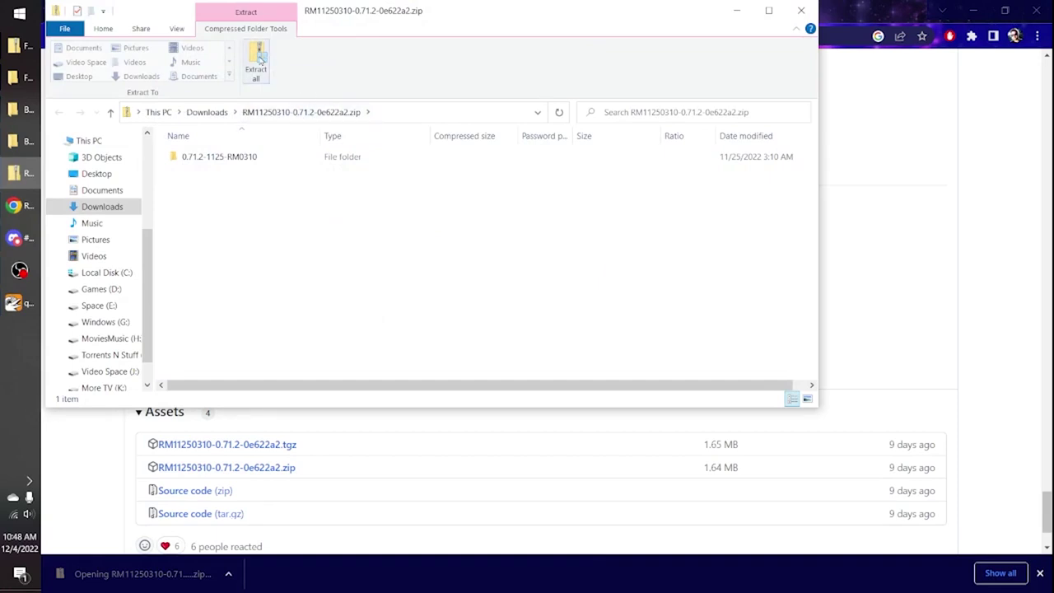
click(259, 58)
click(656, 442)
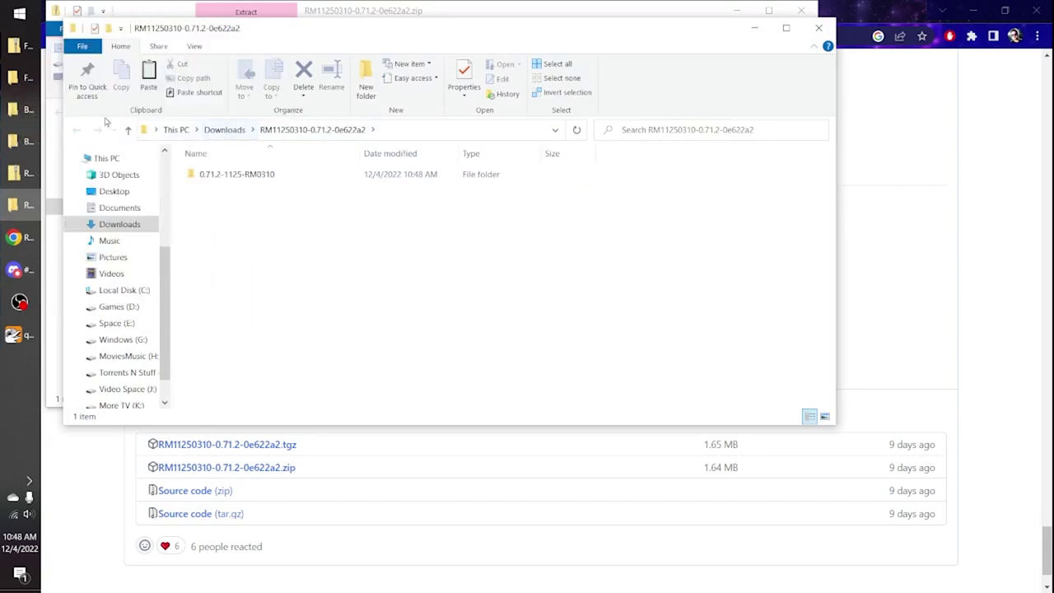
Open the Update folder on the Flipper's SD Card in qFlipper's file manager
click(19, 334)
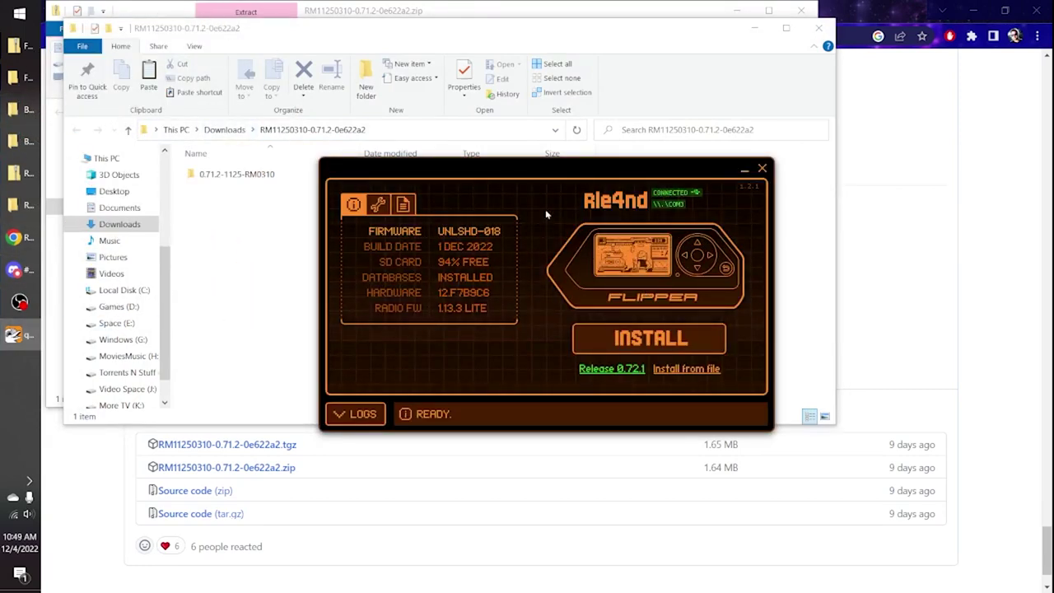
click(403, 205)
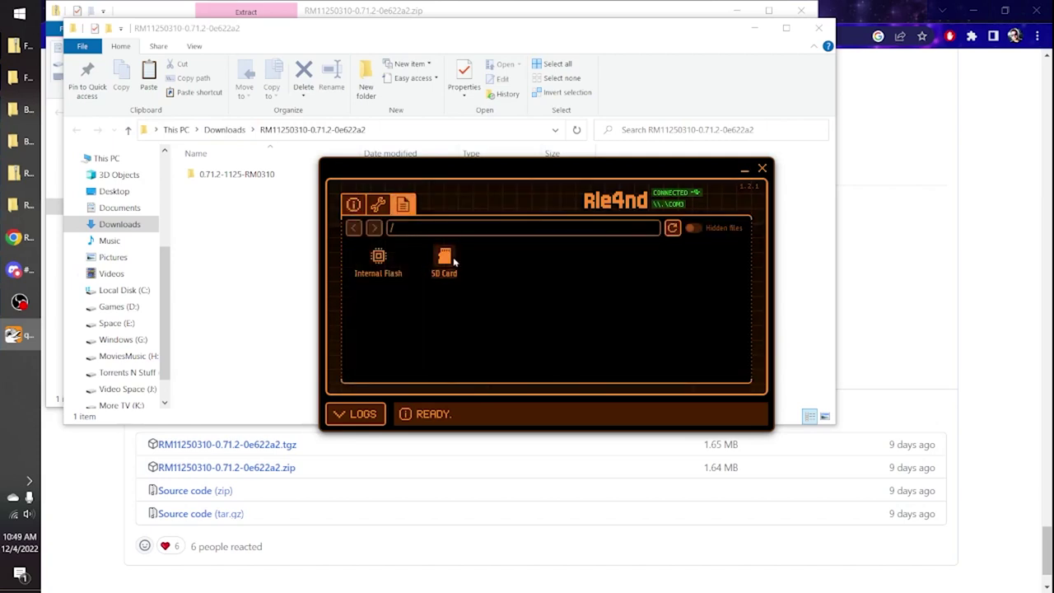
double_click(445, 260)
scroll(458, 261, down, 3)
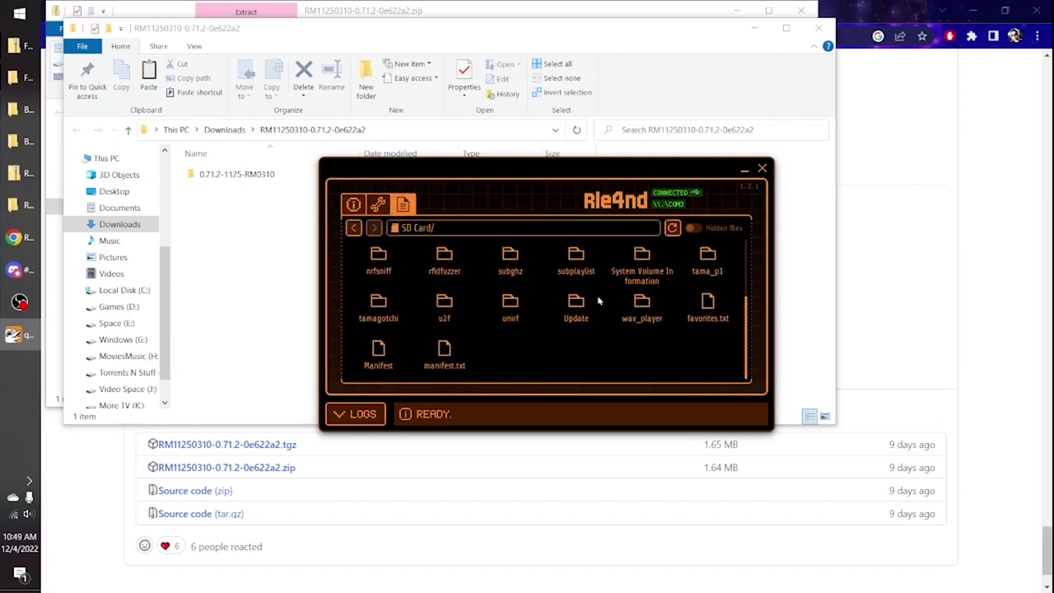
double_click(577, 307)
Upload the 0.71.2-1125-RM0310 folder into Update despite the size warning, then view device info
mouse_move(573, 182)
mouse_down()
mouse_move(673, 247)
mouse_move(706, 284)
mouse_up()
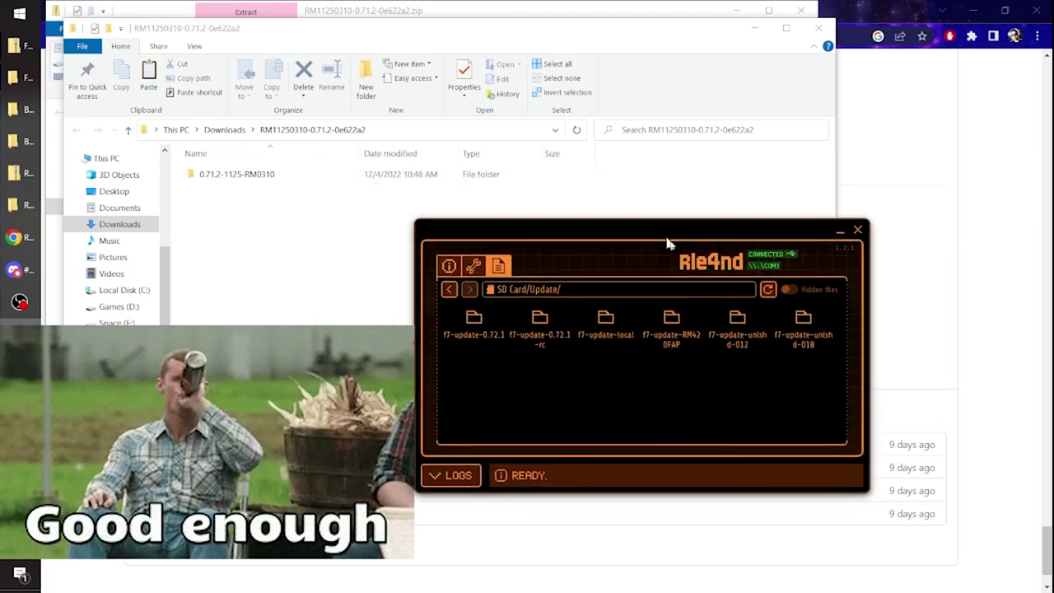
drag(236, 173, 706, 442)
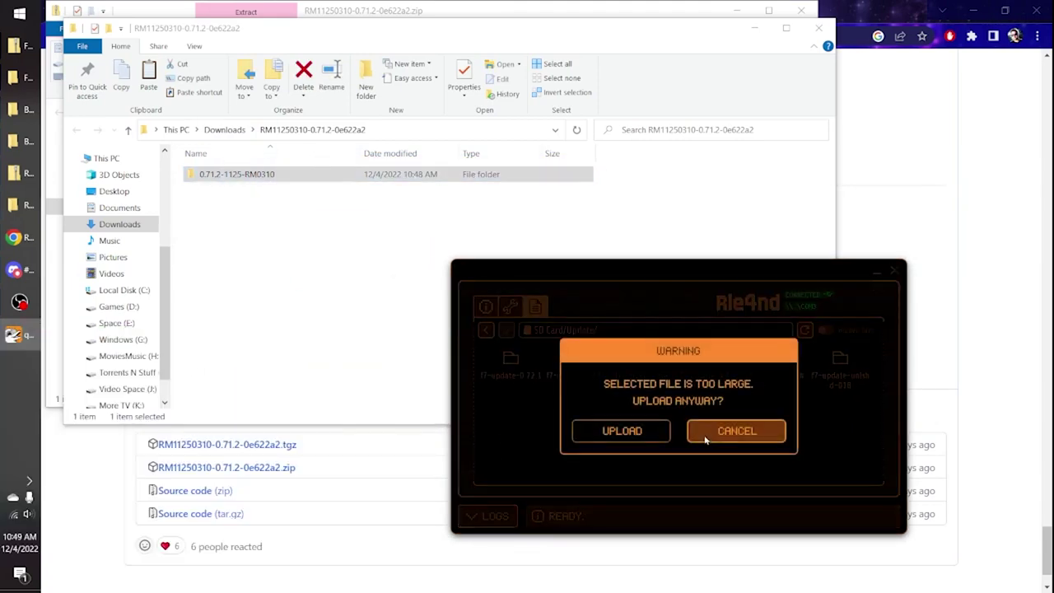
click(629, 437)
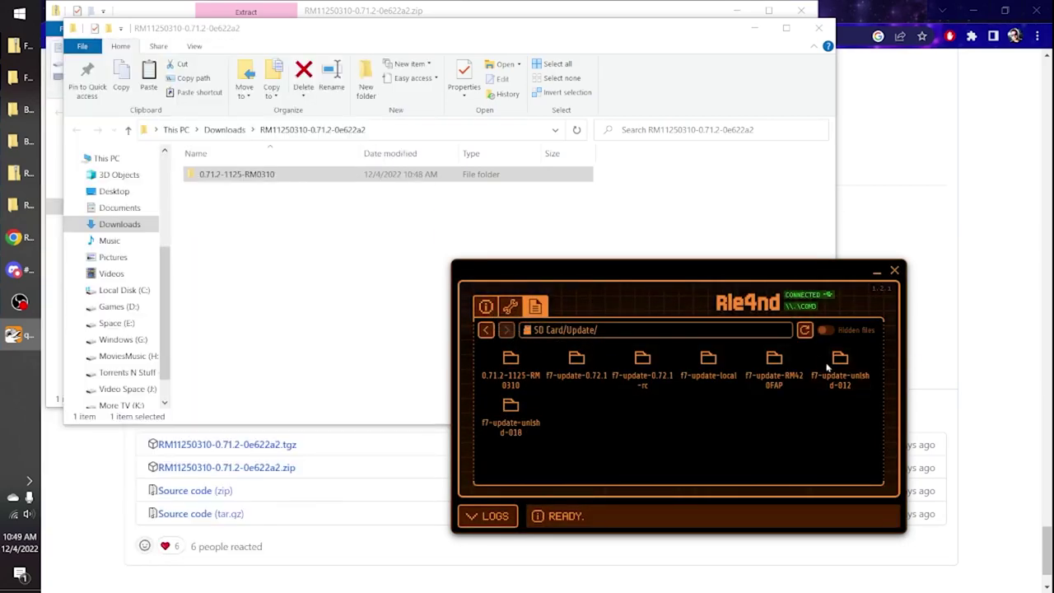
click(487, 307)
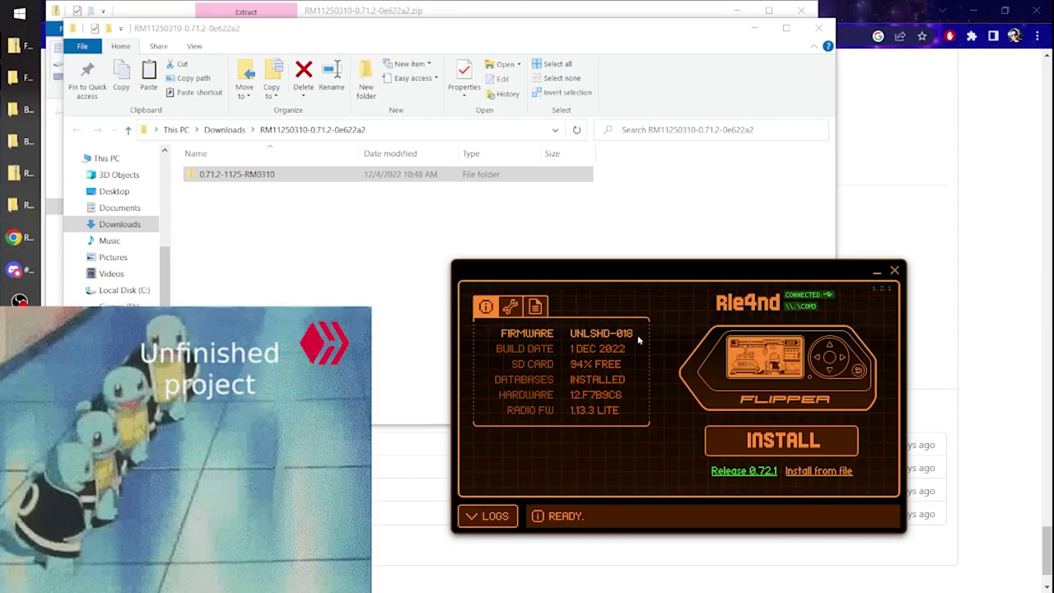
Show the Flipper's live screen while the RM firmware update runs to Success at 100%
click(761, 356)
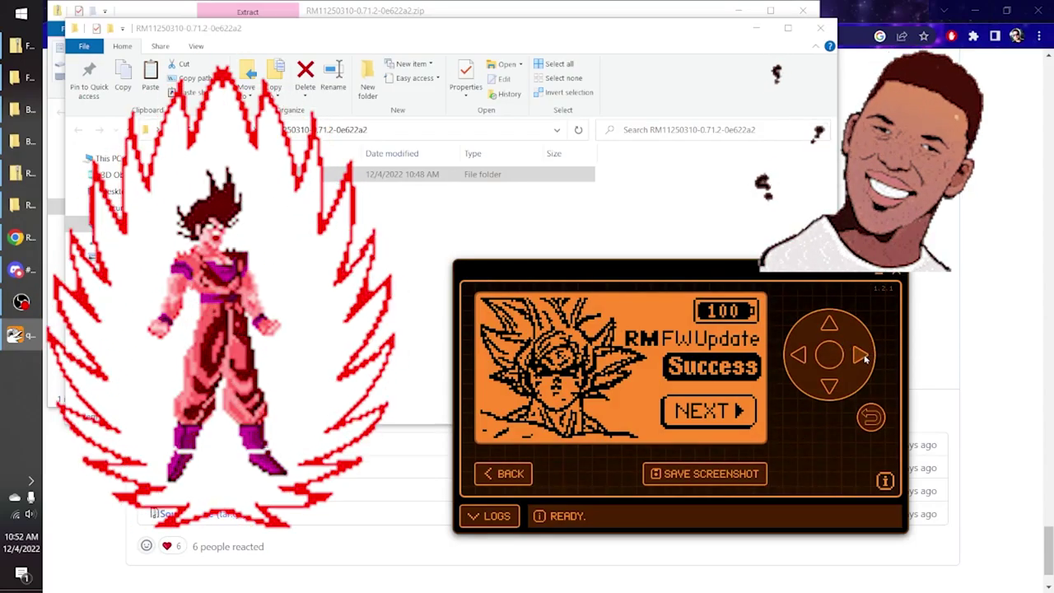
Clear the update-success and Discord code screens with right arrow, then press OK toward the main menu
click(860, 355)
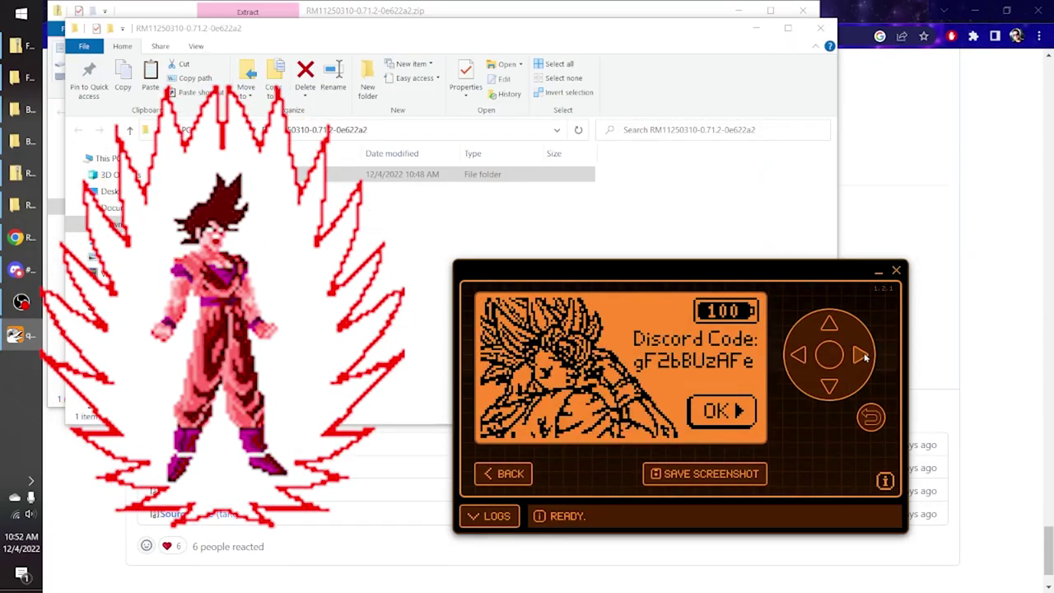
click(860, 355)
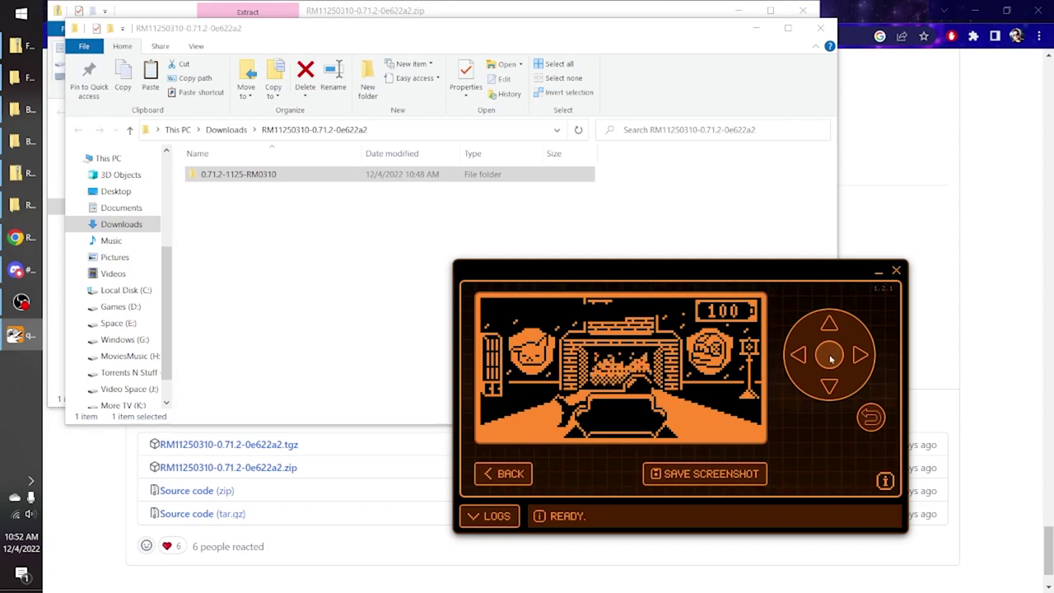
click(832, 357)
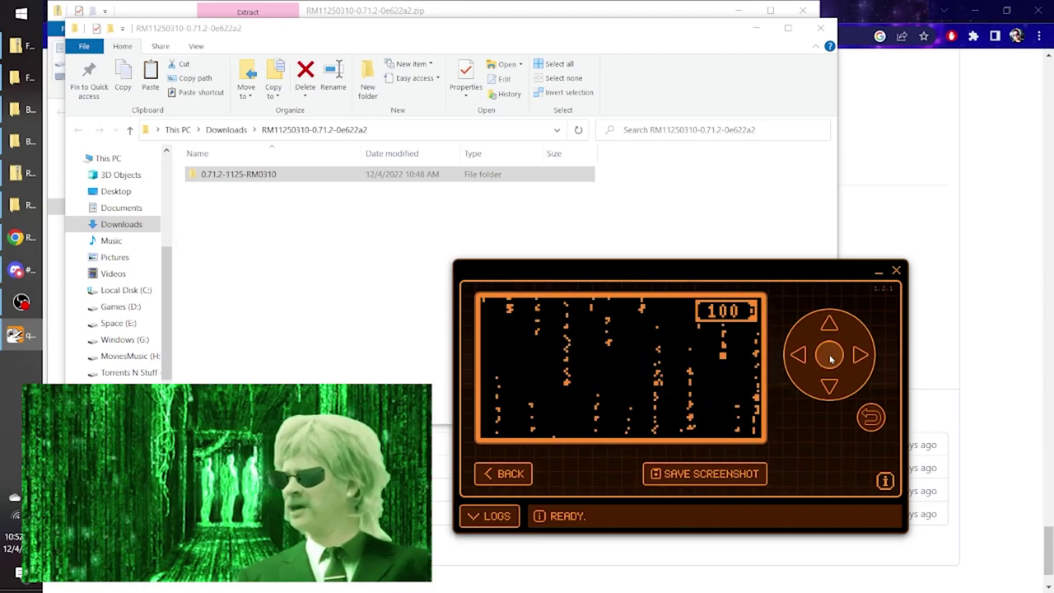
click(832, 357)
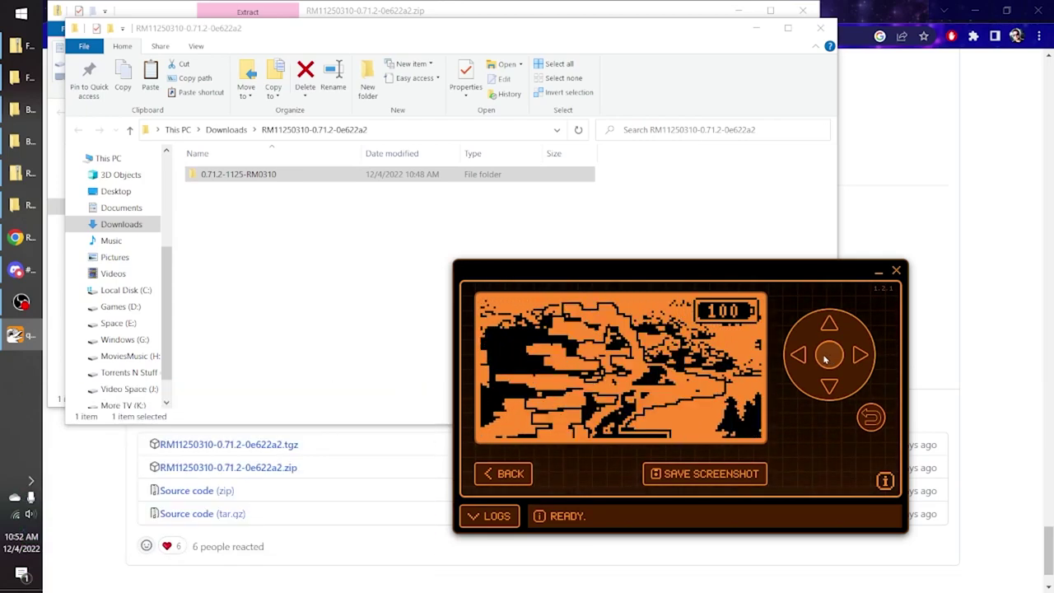
From the main menu, open Applications and scroll through the NeedsTesting folder's apps
click(828, 356)
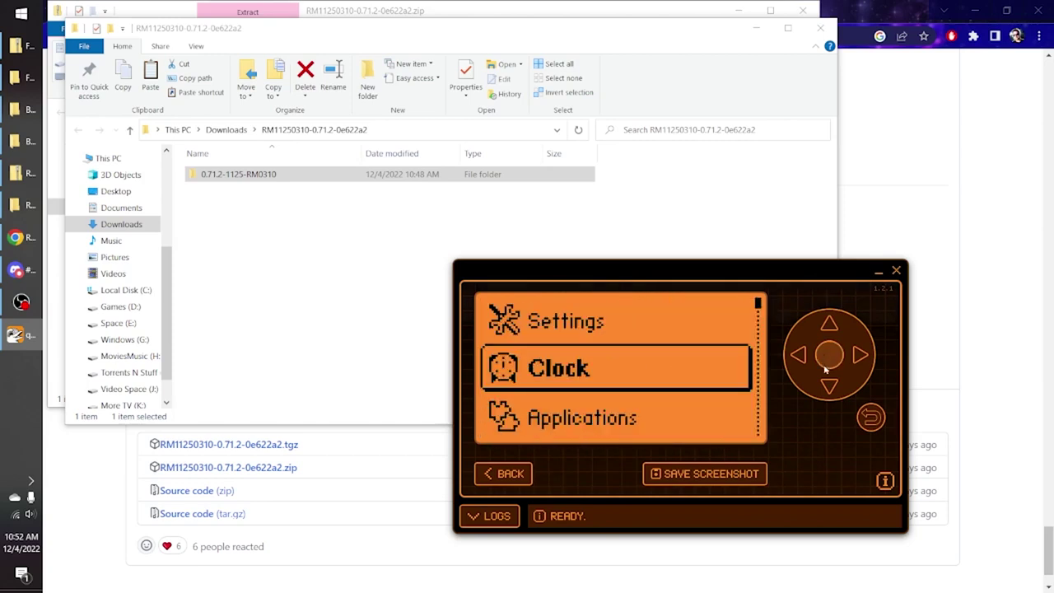
click(829, 387)
click(829, 356)
click(828, 385)
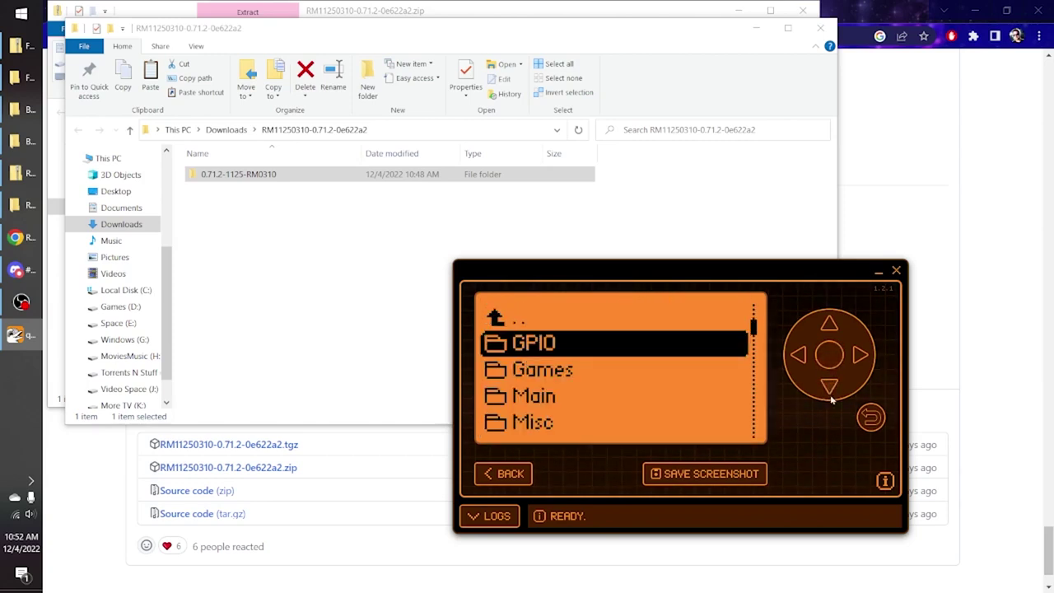
click(828, 387)
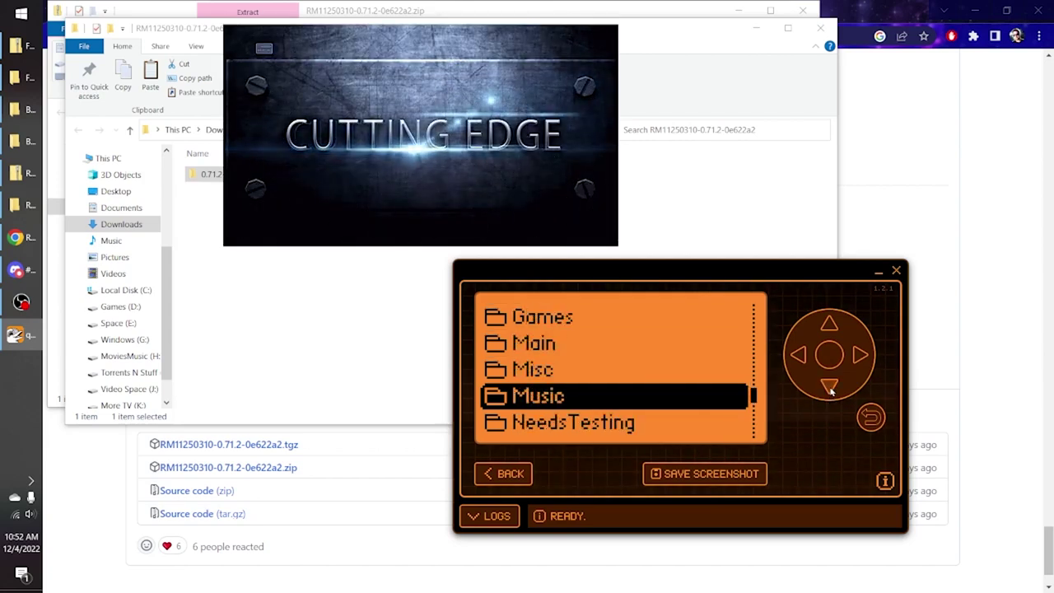
click(831, 391)
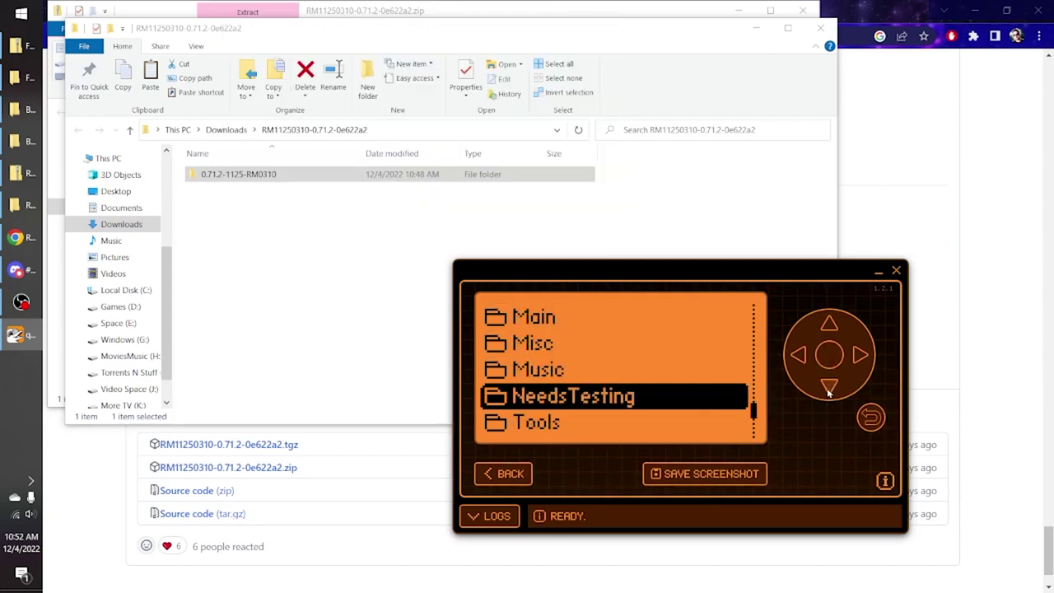
click(829, 355)
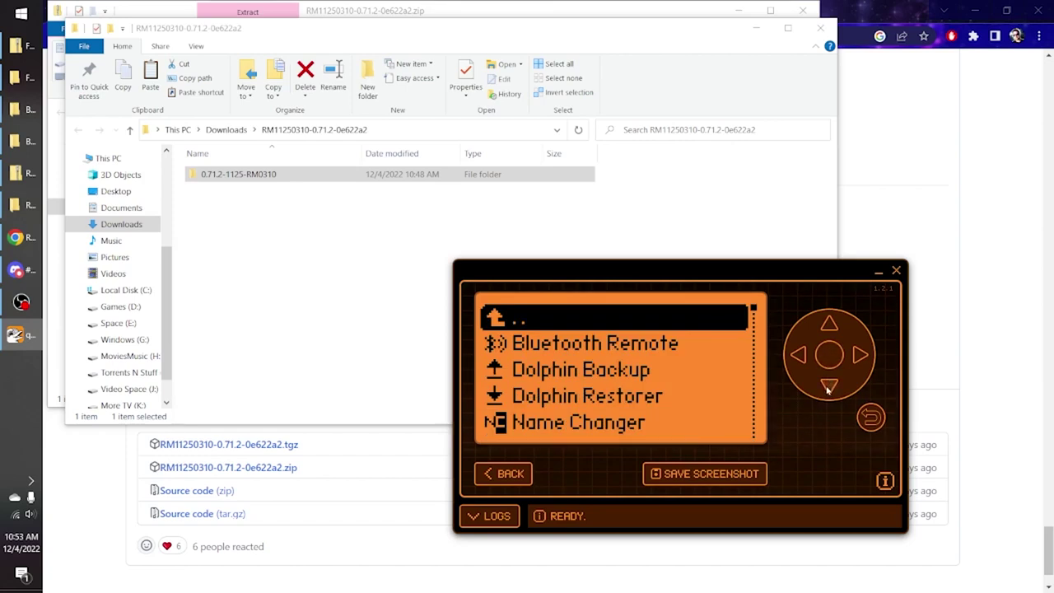
click(829, 387)
click(828, 387)
click(829, 389)
click(828, 389)
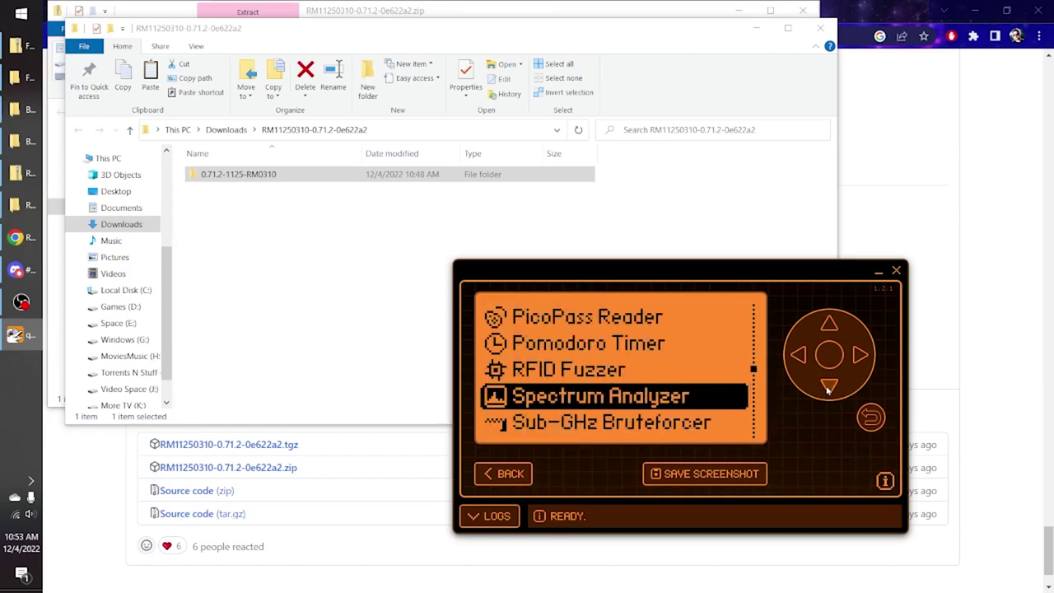
click(828, 389)
click(828, 389)
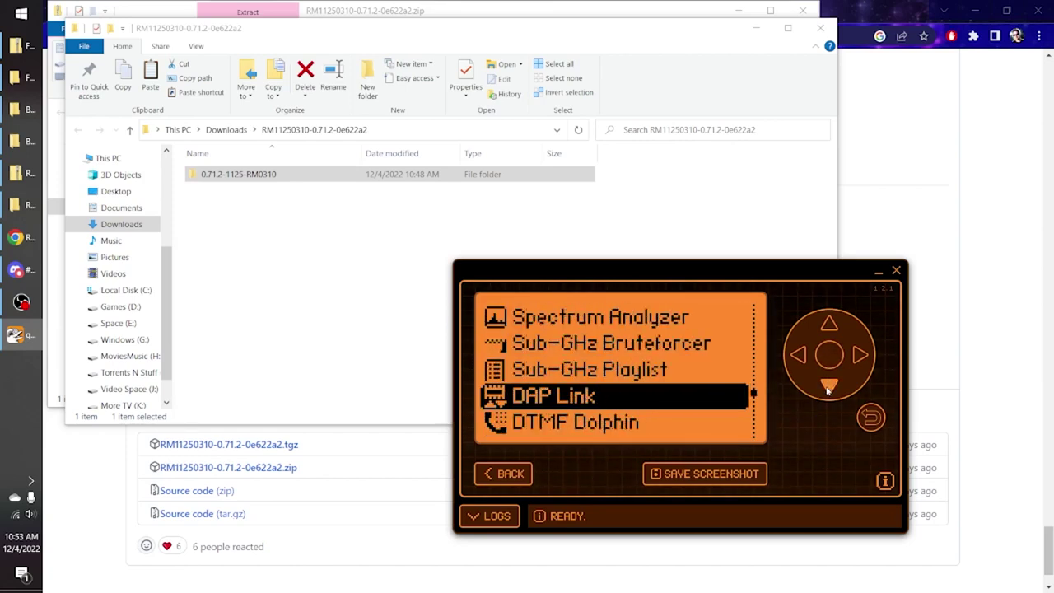
click(828, 389)
click(829, 389)
click(829, 389)
click(829, 389)
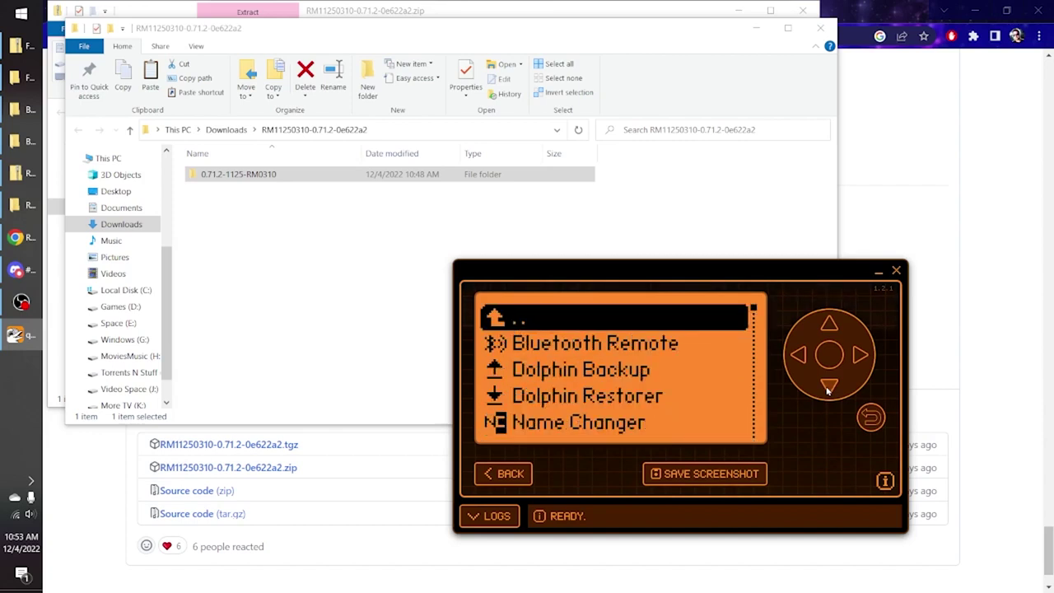
Return to the folder list, open the GPIO folder, and back out
click(829, 355)
click(829, 325)
click(828, 325)
click(828, 325)
click(829, 326)
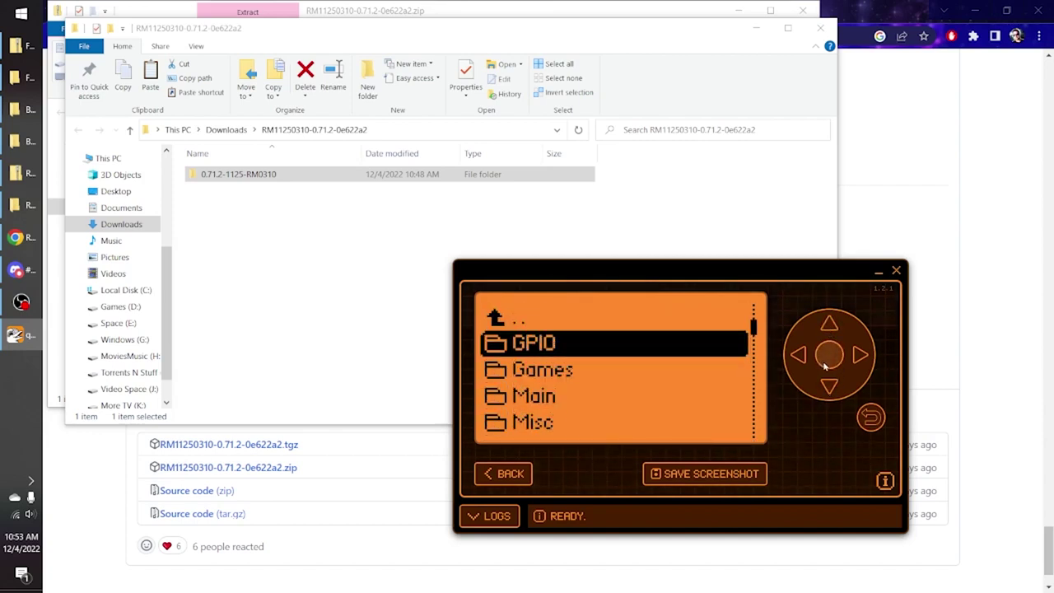
click(830, 355)
key(BackSpace)
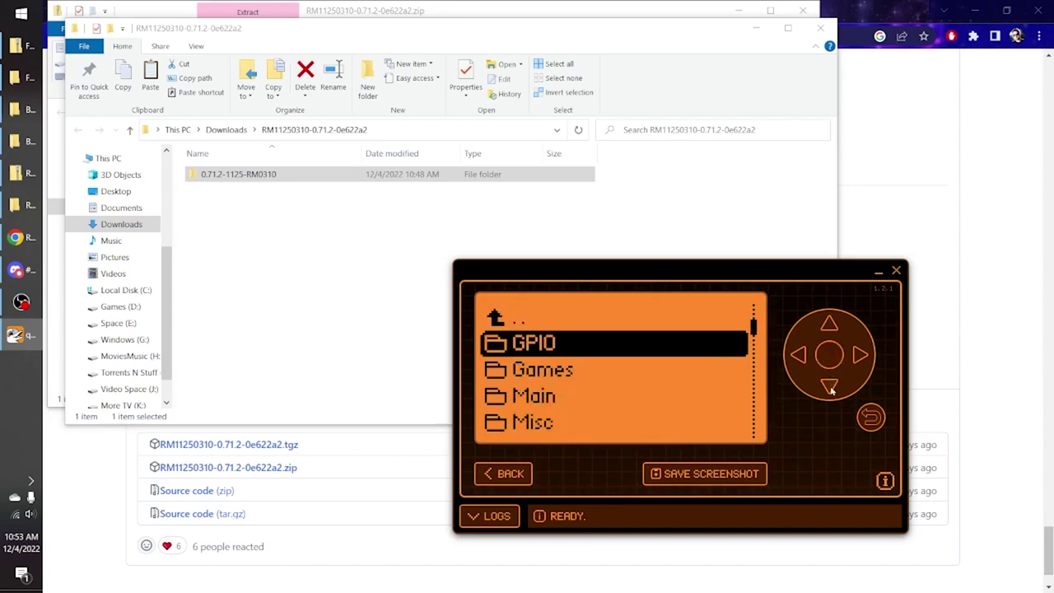
Open the Games folder, launch Flappy Bird, back out, and return to the GitHub release page
click(828, 386)
click(829, 355)
click(829, 385)
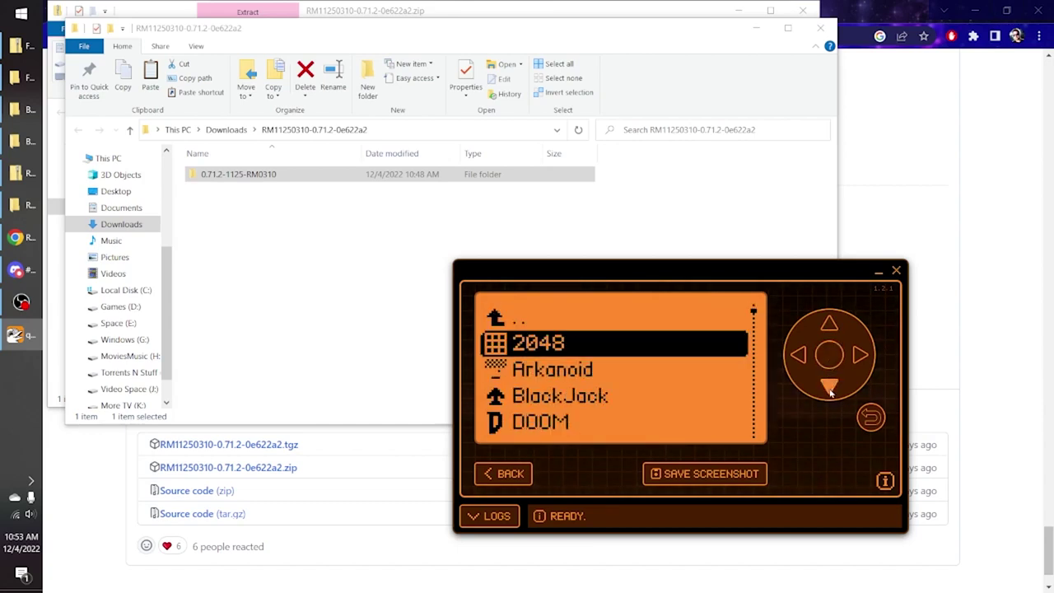
click(828, 385)
click(829, 386)
click(829, 355)
click(871, 417)
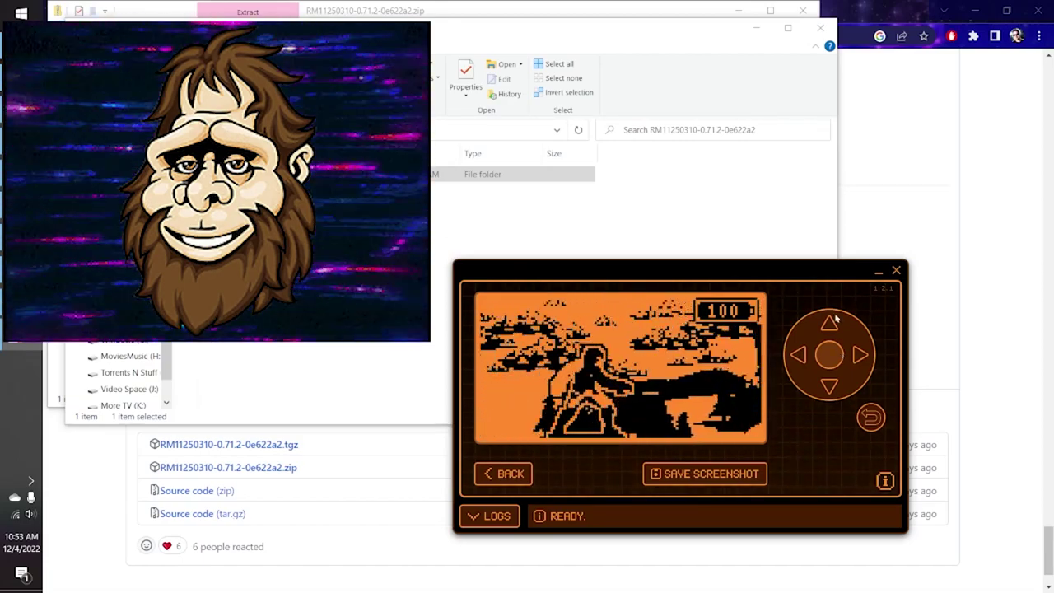
key(alt+Tab)
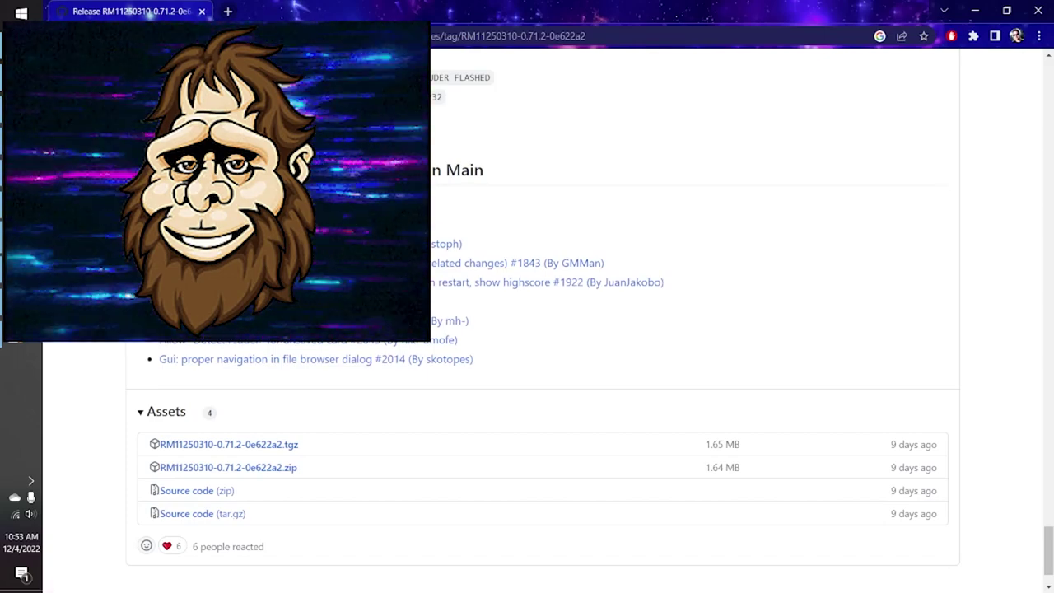
Open UberGuidoZ's Flipper repo GPIO folder, review ESP32 and LoRa pinouts, then minimise Chrome
key(alt+Left)
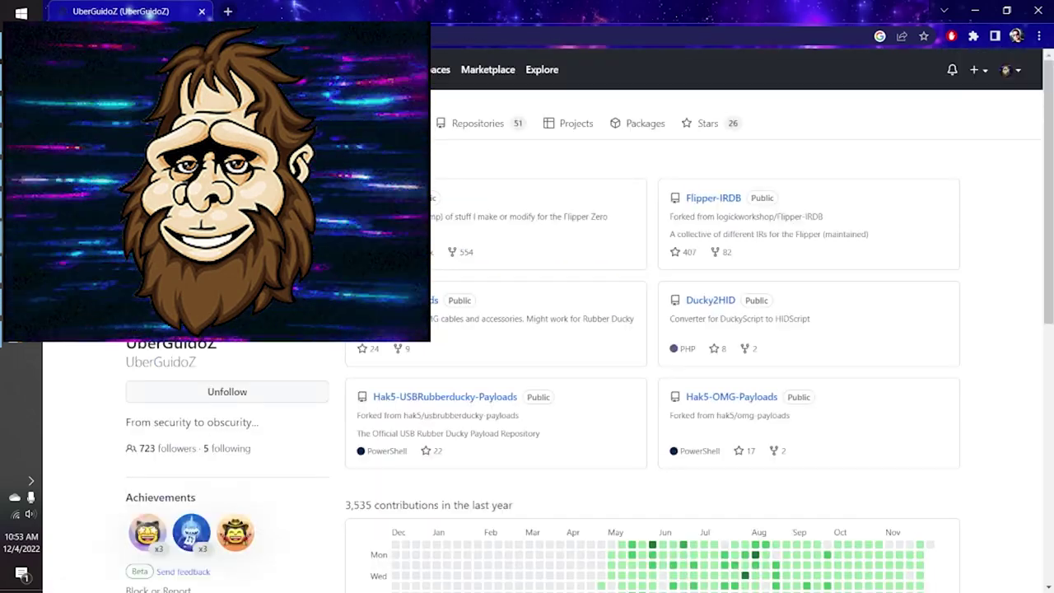
click(383, 200)
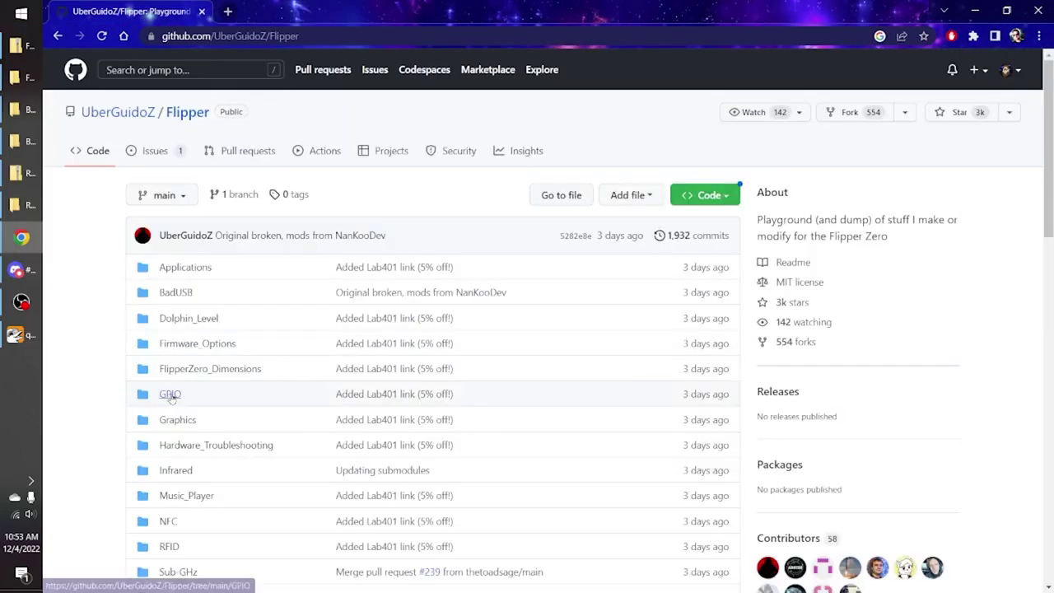
click(172, 331)
scroll(469, 339, down, 5)
scroll(469, 339, down, 5)
scroll(469, 339, down, 5)
scroll(469, 340, down, 5)
scroll(469, 340, down, 4)
scroll(469, 340, down, 3)
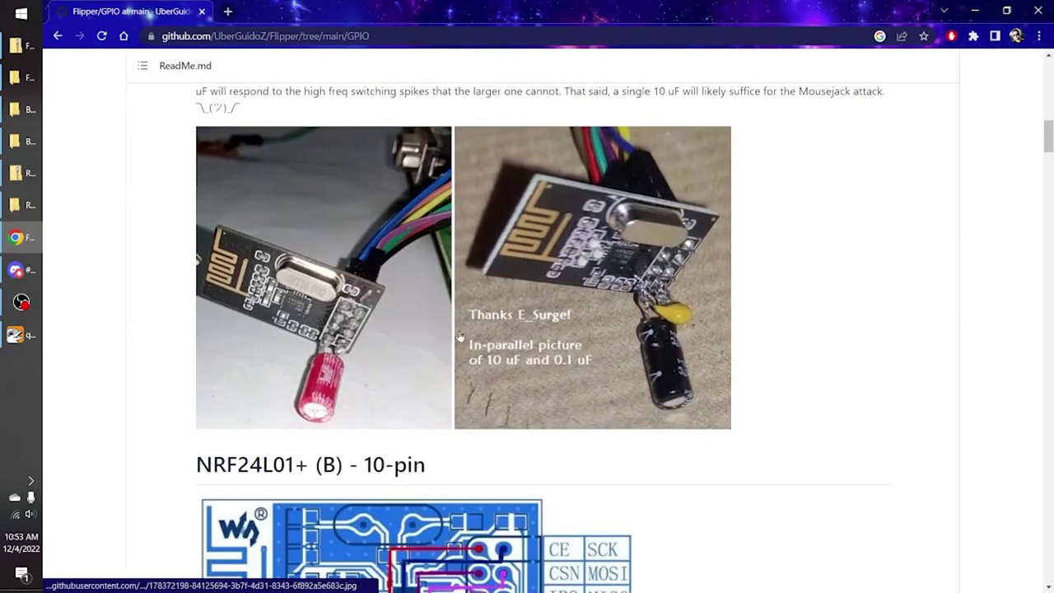
scroll(469, 339, down, 5)
scroll(455, 334, down, 5)
scroll(454, 334, down, 6)
scroll(454, 334, down, 4)
scroll(455, 335, down, 4)
scroll(452, 331, down, 6)
scroll(451, 331, down, 6)
scroll(452, 331, down, 4)
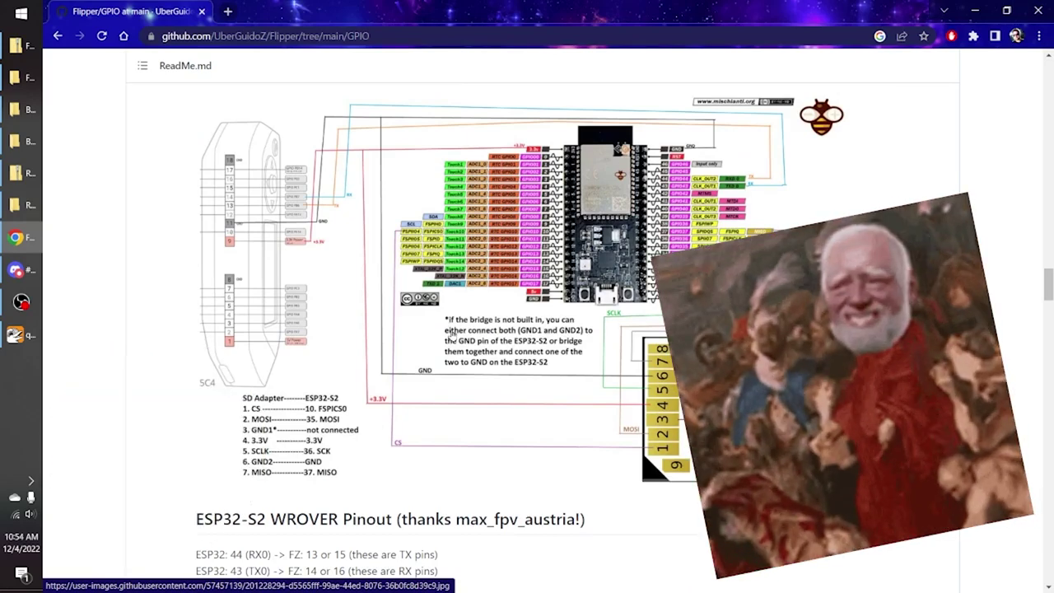
scroll(502, 503, down, 6)
scroll(503, 511, down, 2)
scroll(503, 519, down, 3)
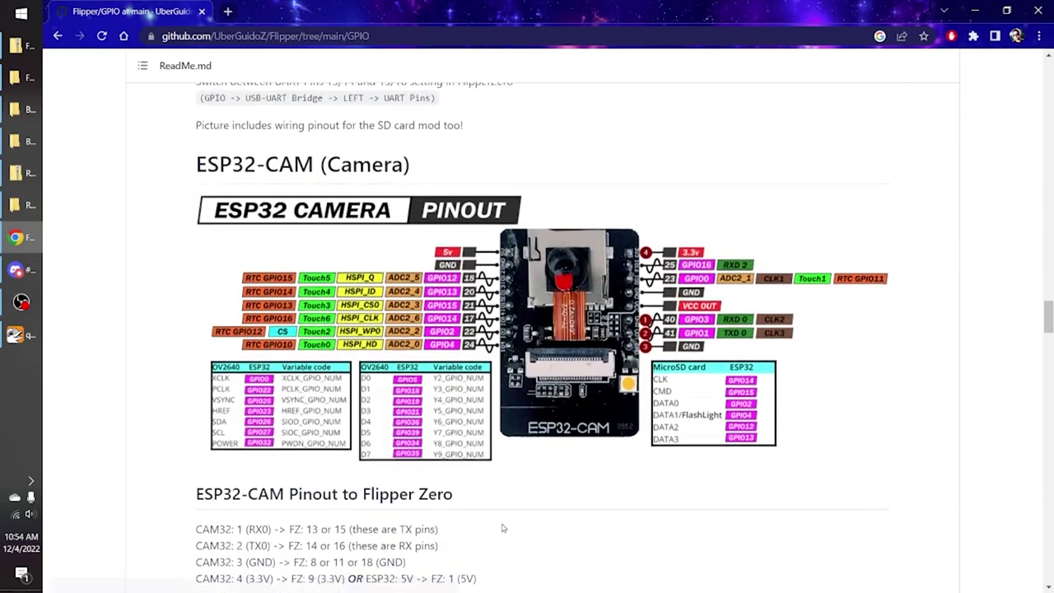
scroll(504, 528, down, 3)
scroll(501, 527, down, 2)
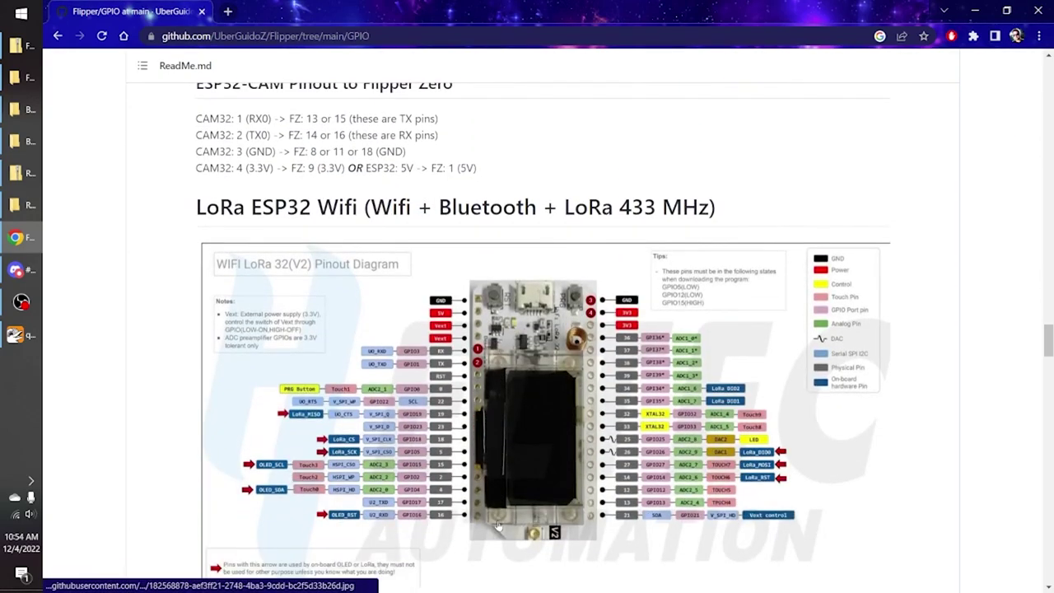
click(973, 10)
Close the RogueMaster zip, BadUSB and other stacked File Explorer windows
click(810, 14)
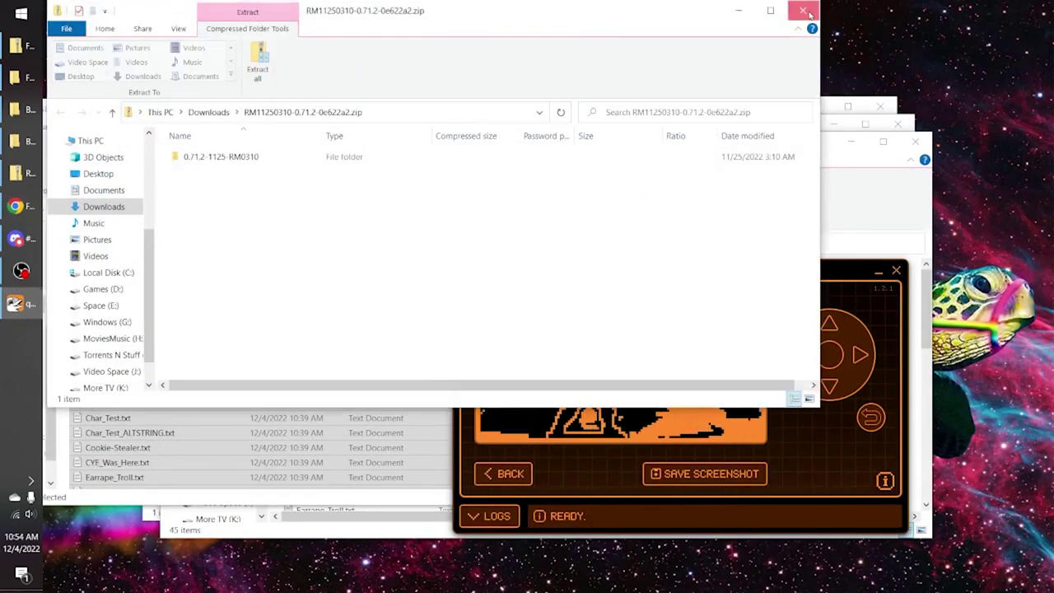
click(915, 141)
click(897, 124)
click(880, 105)
click(710, 110)
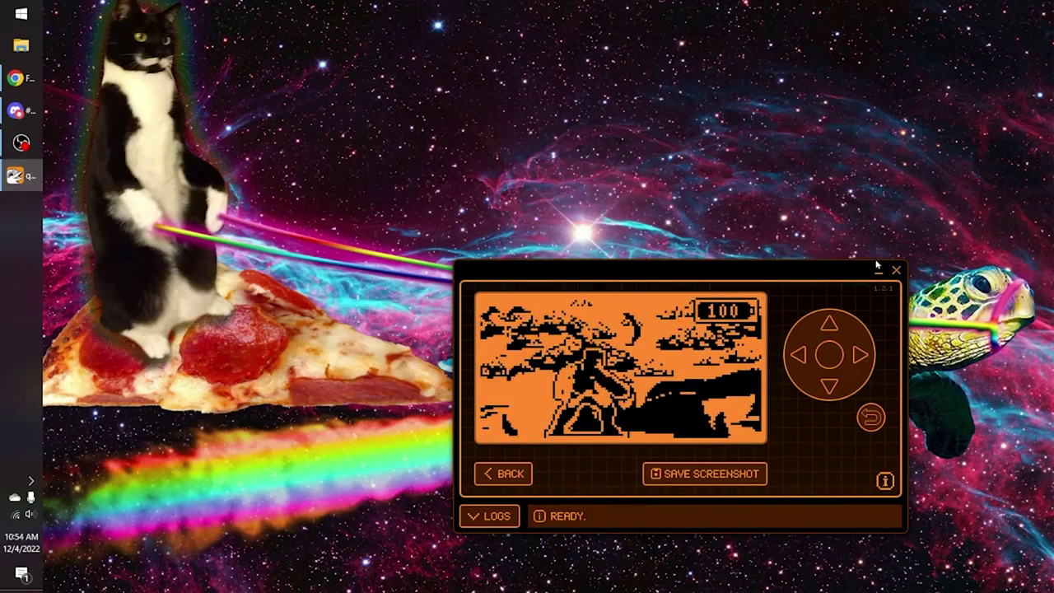